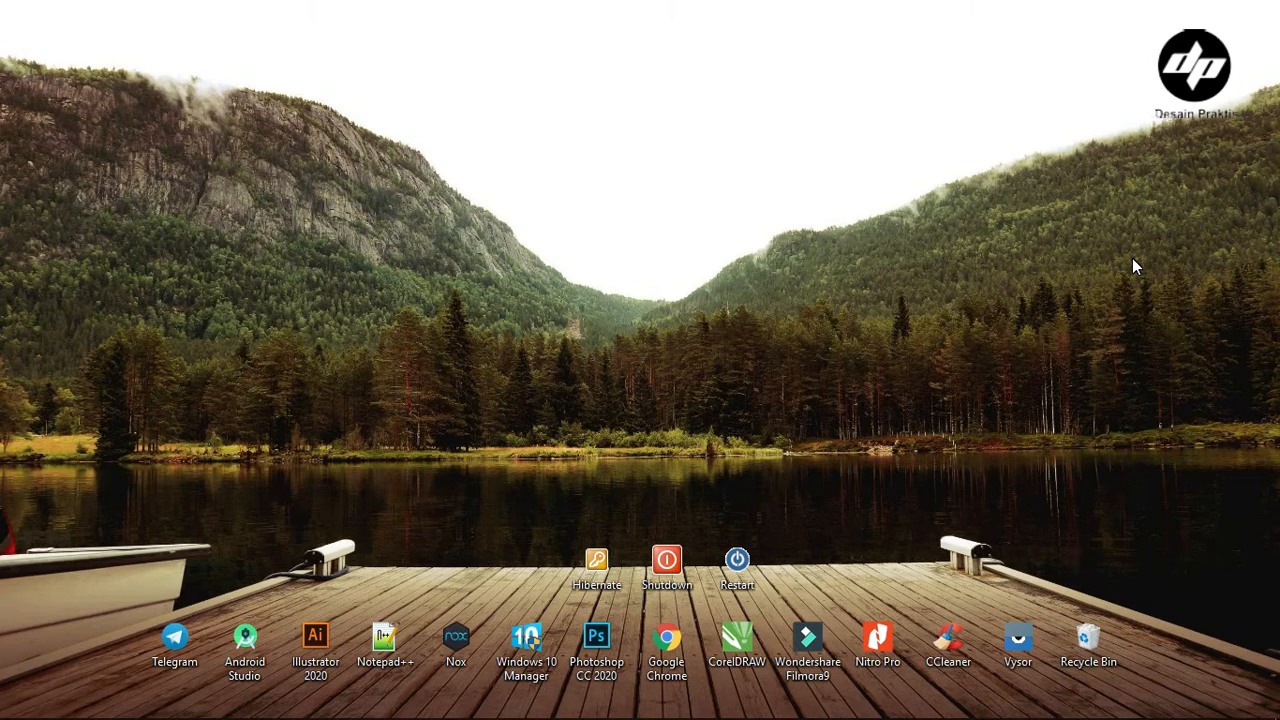
Step: Open the Niagahoster website in Google Chrome and go to its domain search page
{"action": "mouse_move", "coordinate": [805, 718]}
{"action": "left_click", "coordinate": [690, 708]}
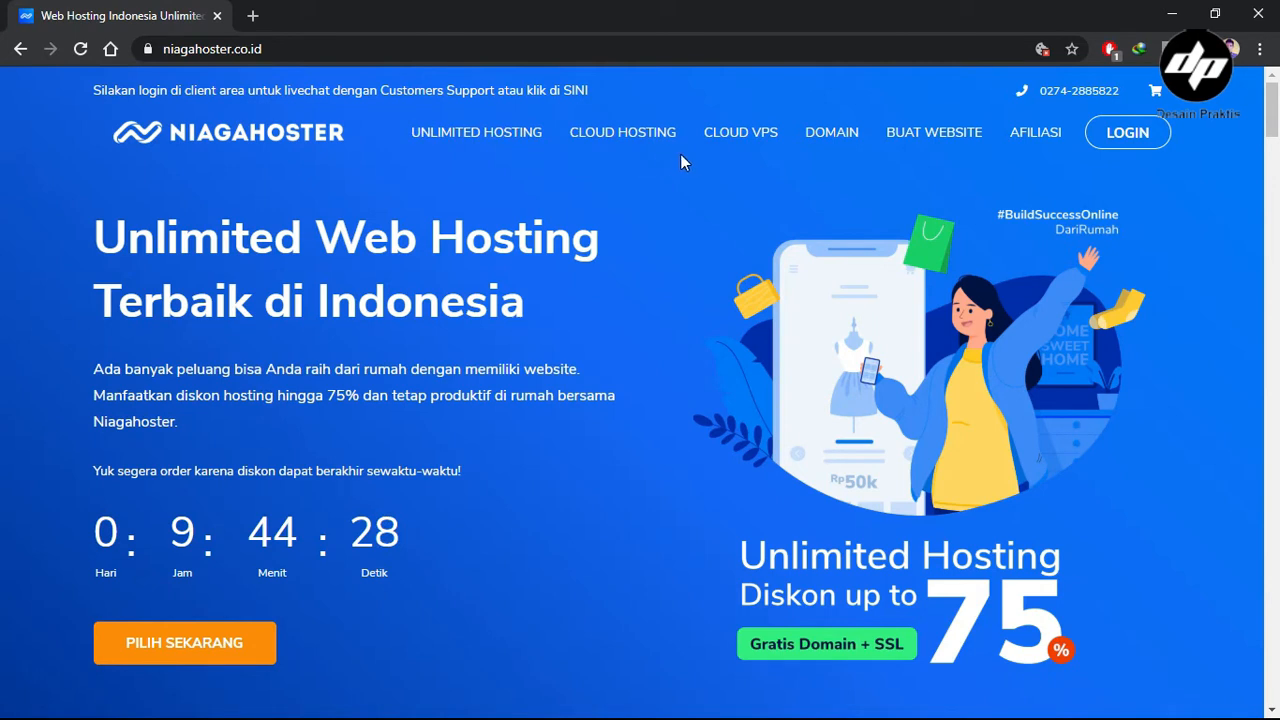
{"action": "left_click", "coordinate": [848, 140]}
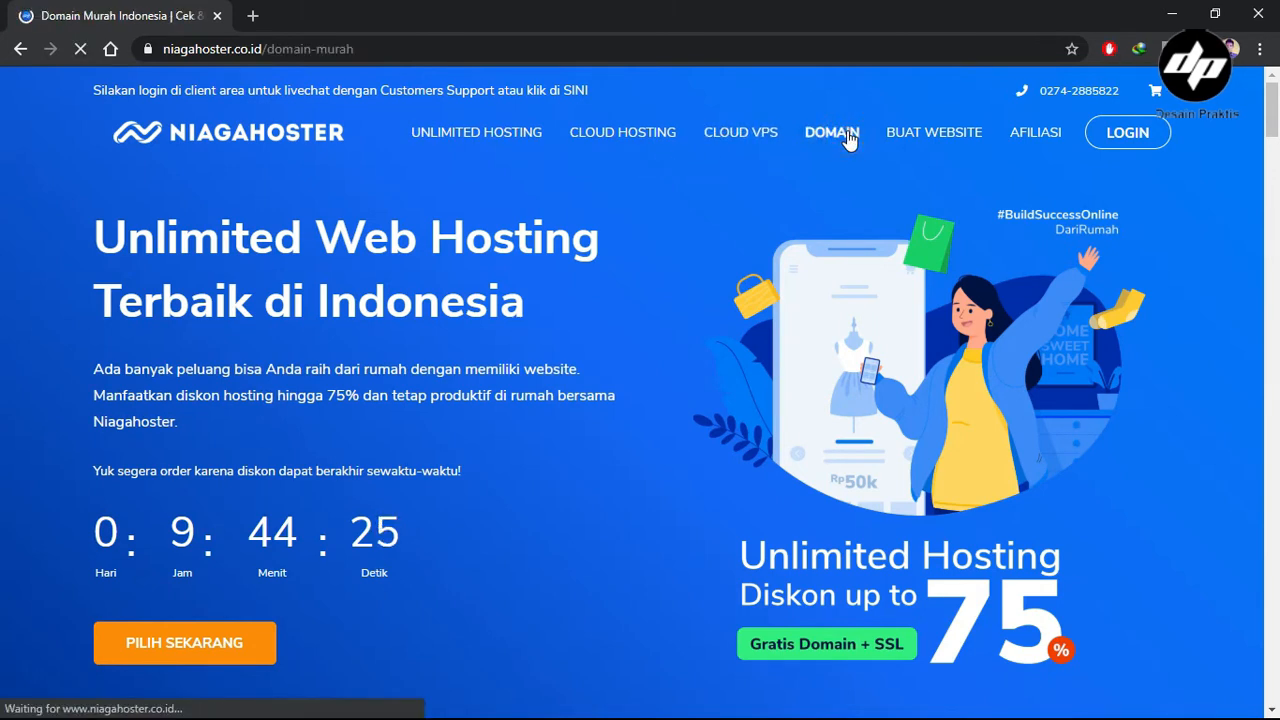
{"action": "scroll", "coordinate": [603, 362], "scroll_direction": "down", "scroll_amount": 1}
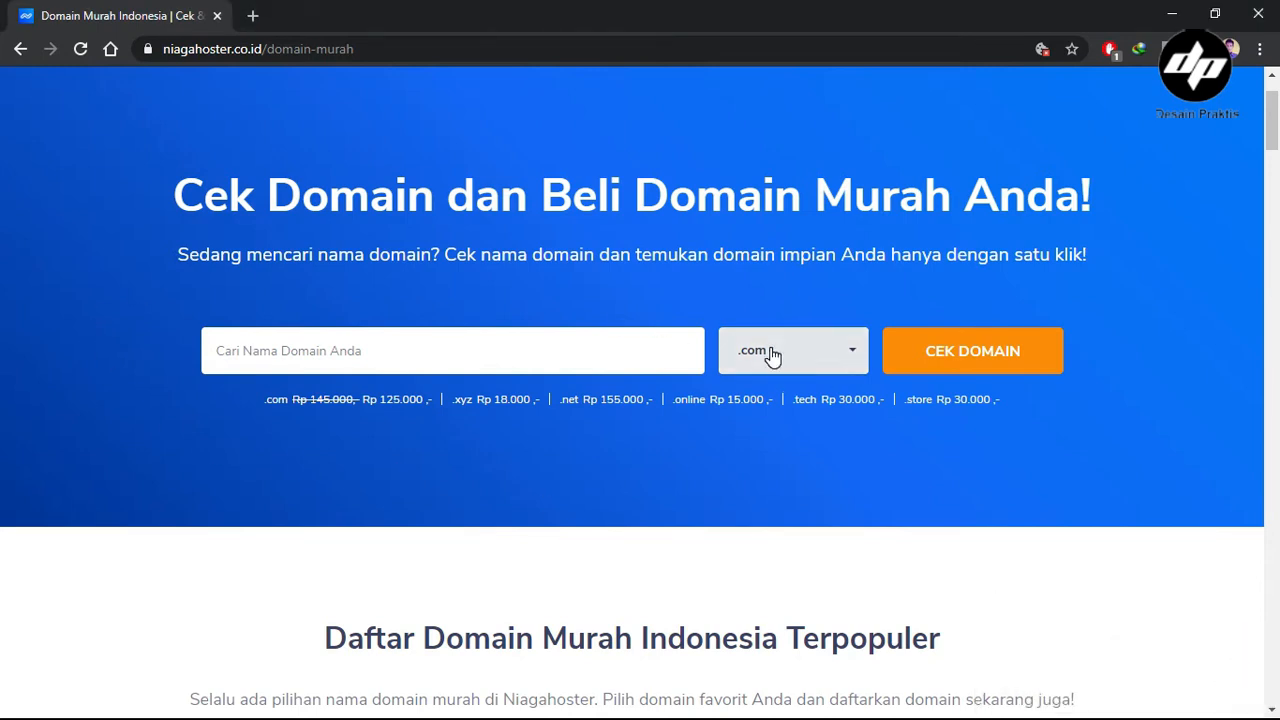
Step: Check the availability of the domain name koperasirobbani with the .xyz extension
{"action": "left_click", "coordinate": [496, 357]}
{"action": "left_click", "coordinate": [336, 430]}
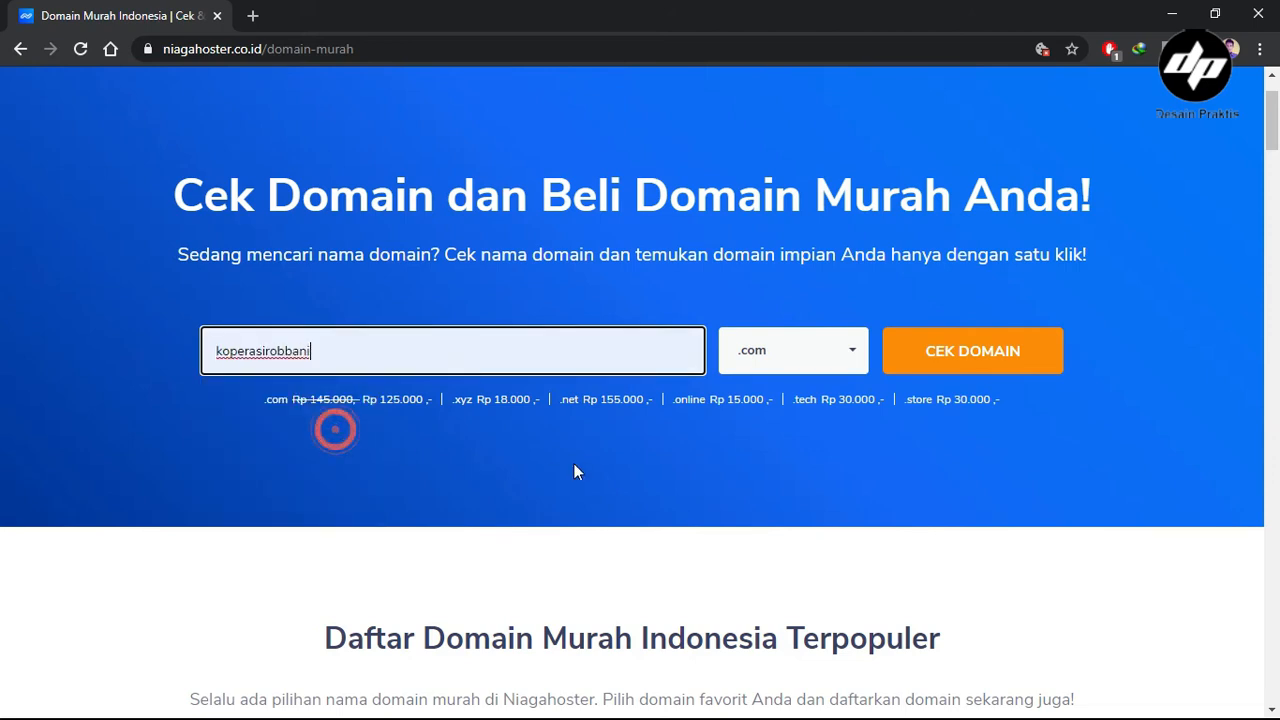
{"action": "left_click", "coordinate": [702, 706]}
{"action": "left_click", "coordinate": [216, 433]}
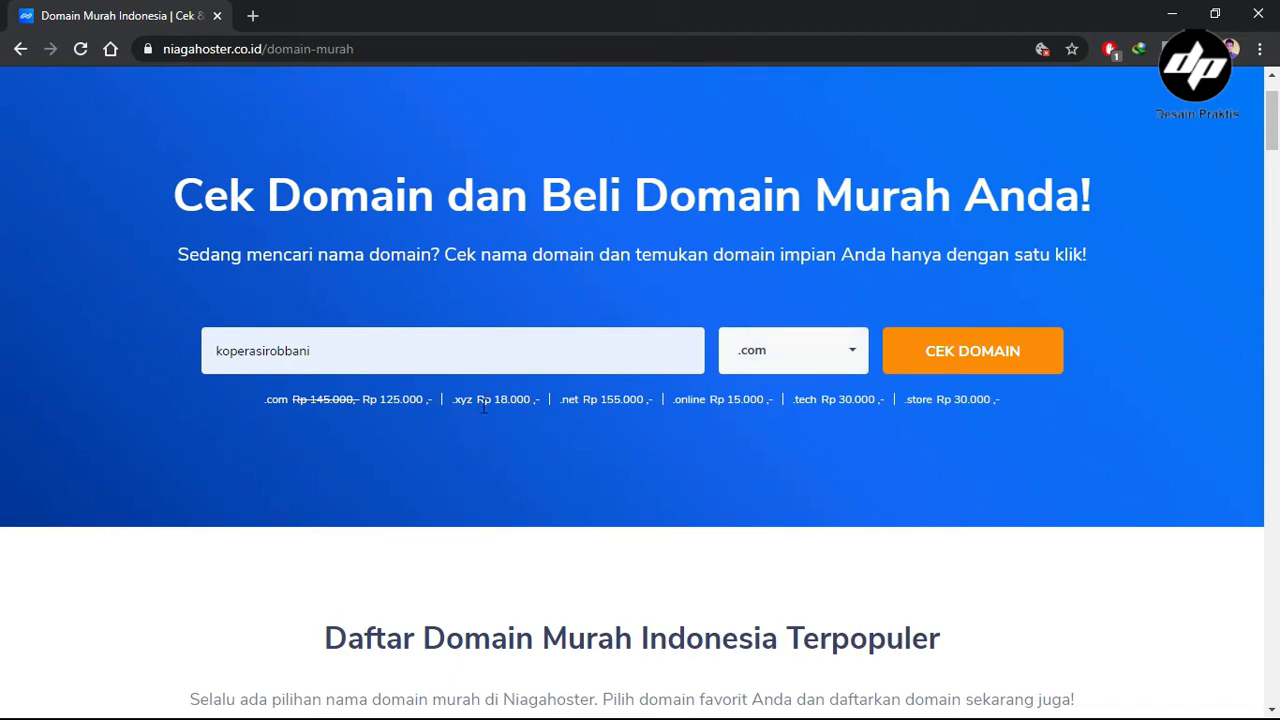
{"action": "left_click", "coordinate": [793, 356]}
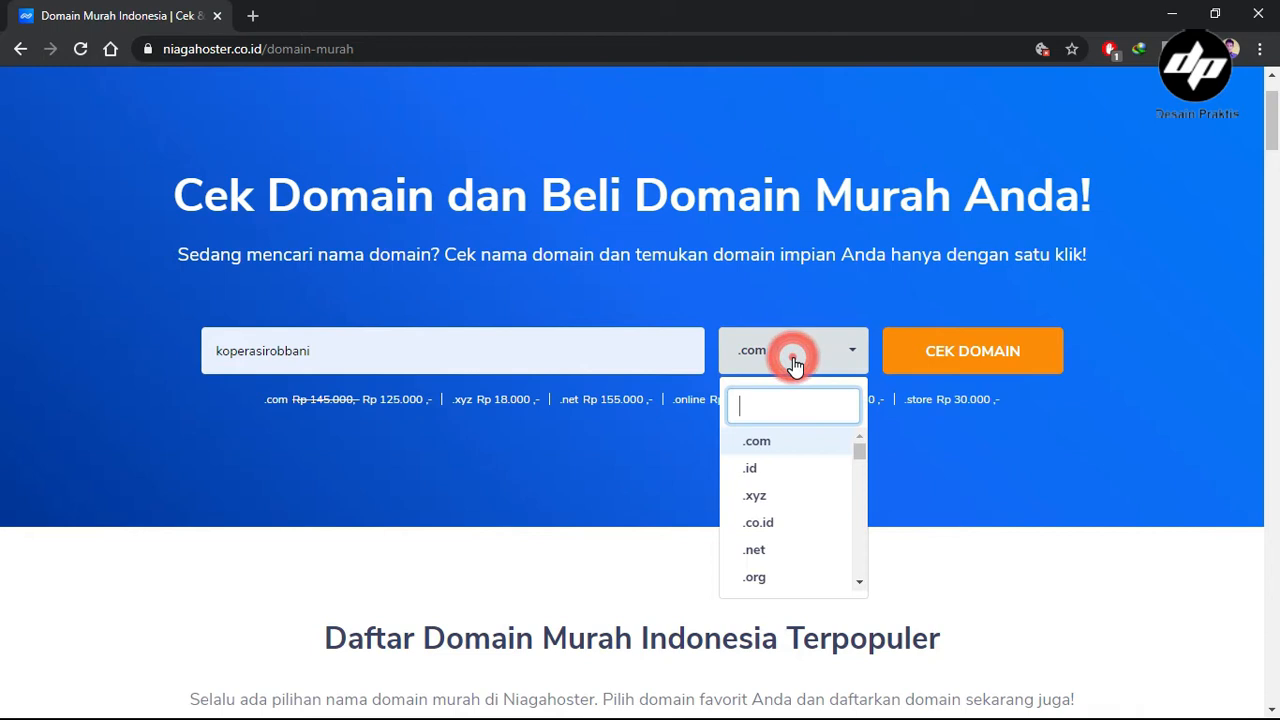
{"action": "left_click", "coordinate": [808, 492]}
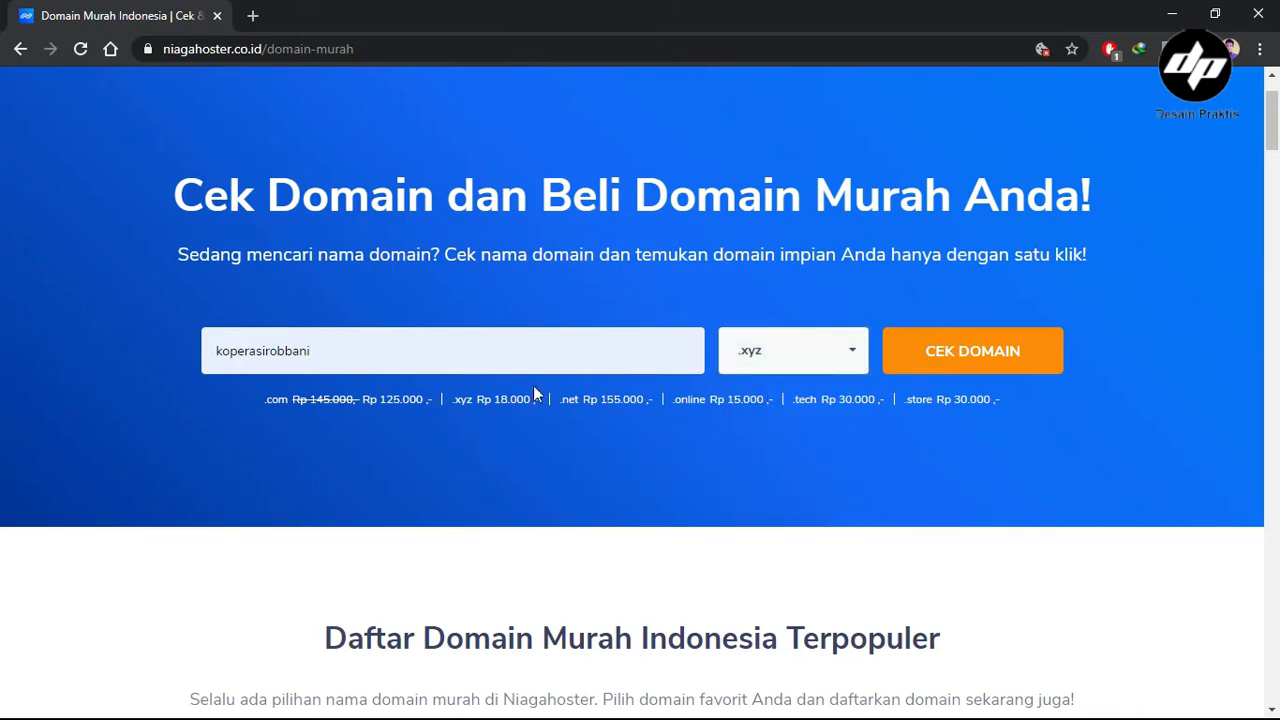
{"action": "left_click", "coordinate": [1006, 358]}
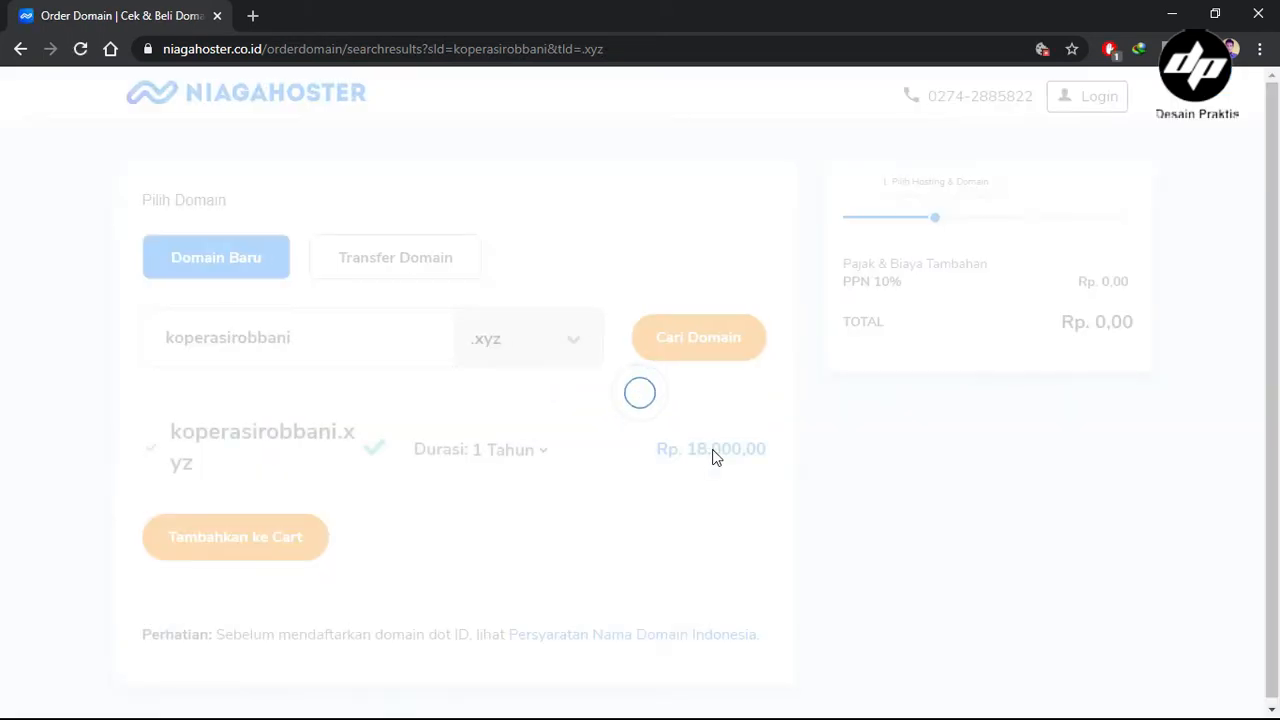
Step: Review the domain search results and add the selected koperasirobbani.xyz domain to the cart
{"action": "scroll", "coordinate": [714, 450], "scroll_direction": "down", "scroll_amount": 4}
{"action": "scroll", "coordinate": [20, 354], "scroll_direction": "up", "scroll_amount": 3}
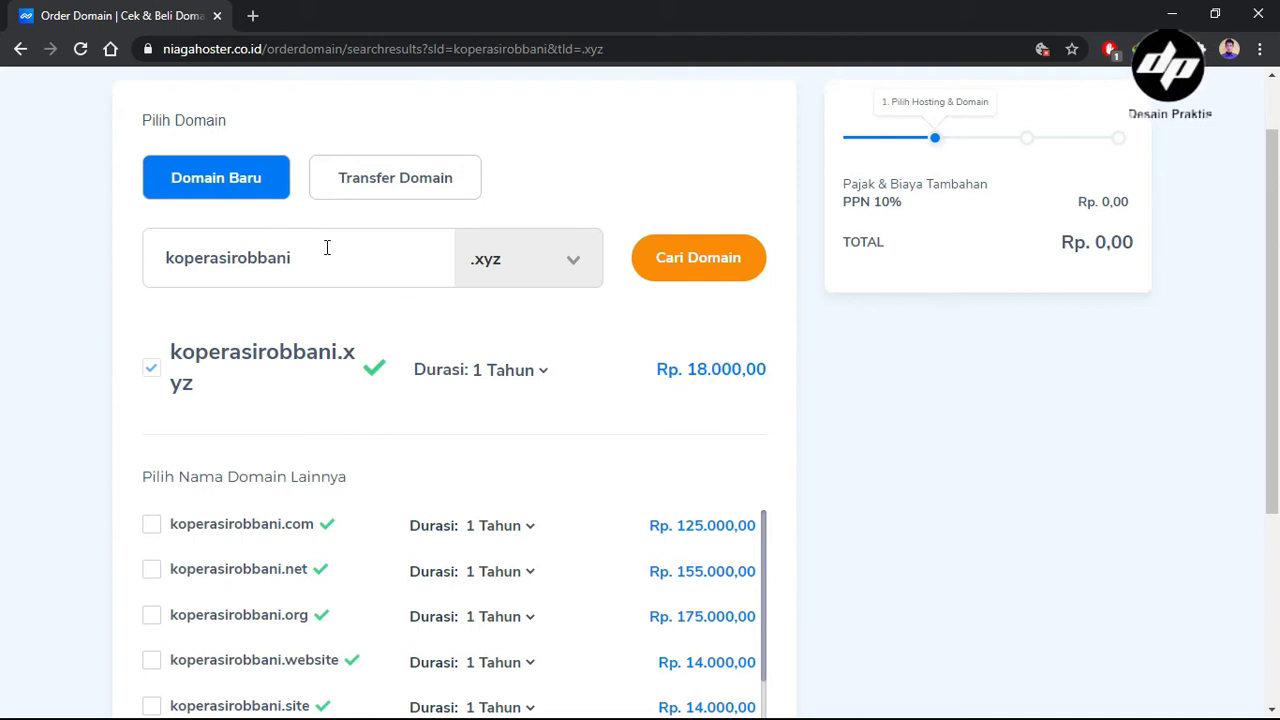
{"action": "scroll", "coordinate": [93, 422], "scroll_direction": "down", "scroll_amount": 3}
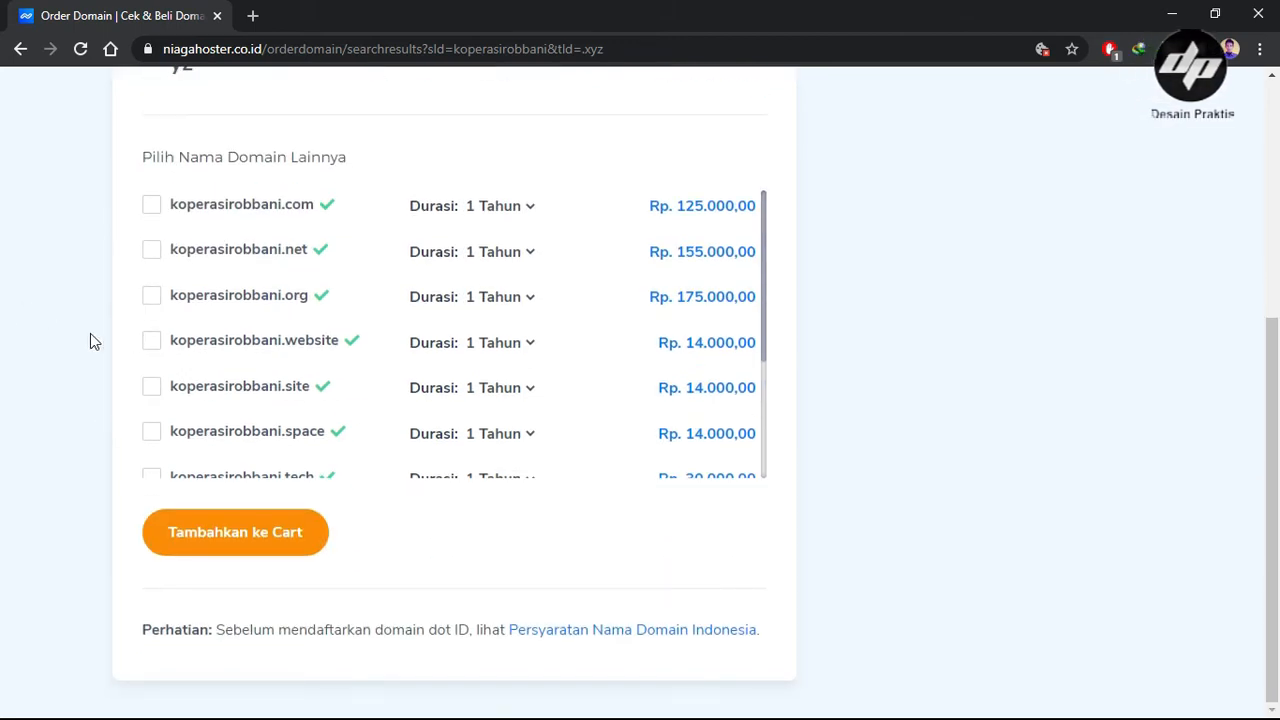
{"action": "scroll", "coordinate": [88, 335], "scroll_direction": "up", "scroll_amount": 3}
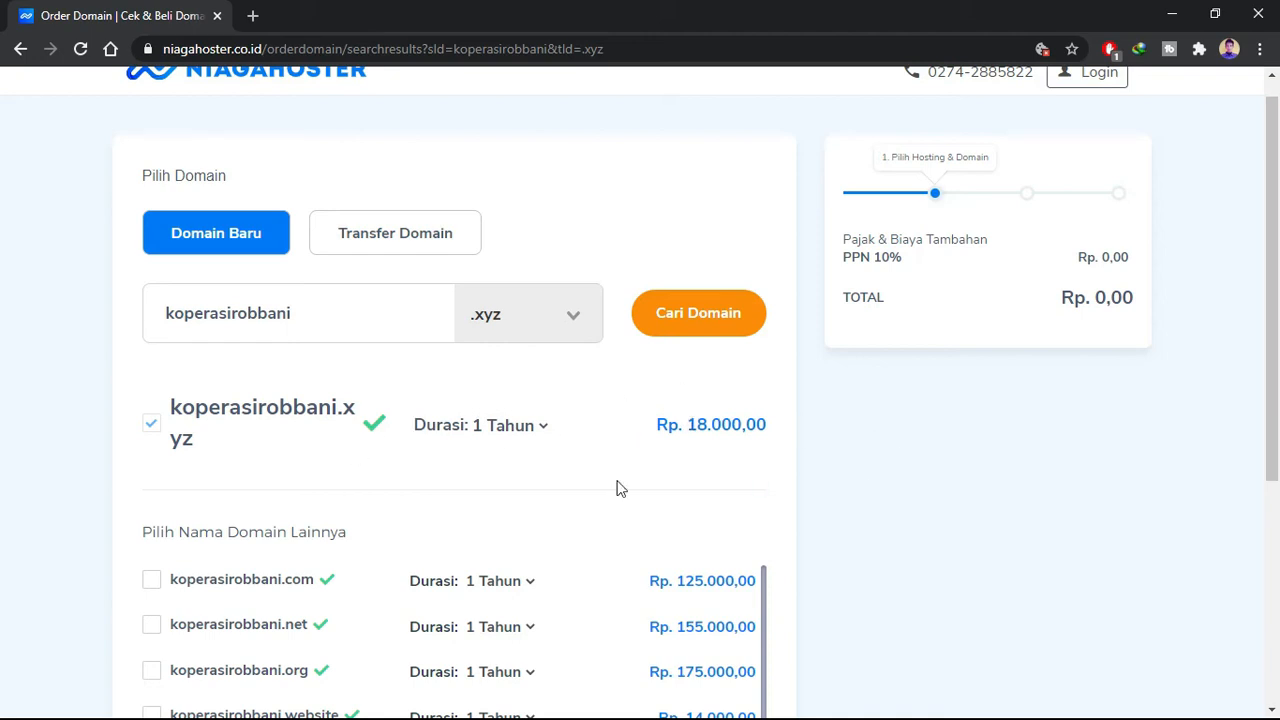
{"action": "scroll", "coordinate": [317, 466], "scroll_direction": "down", "scroll_amount": 4}
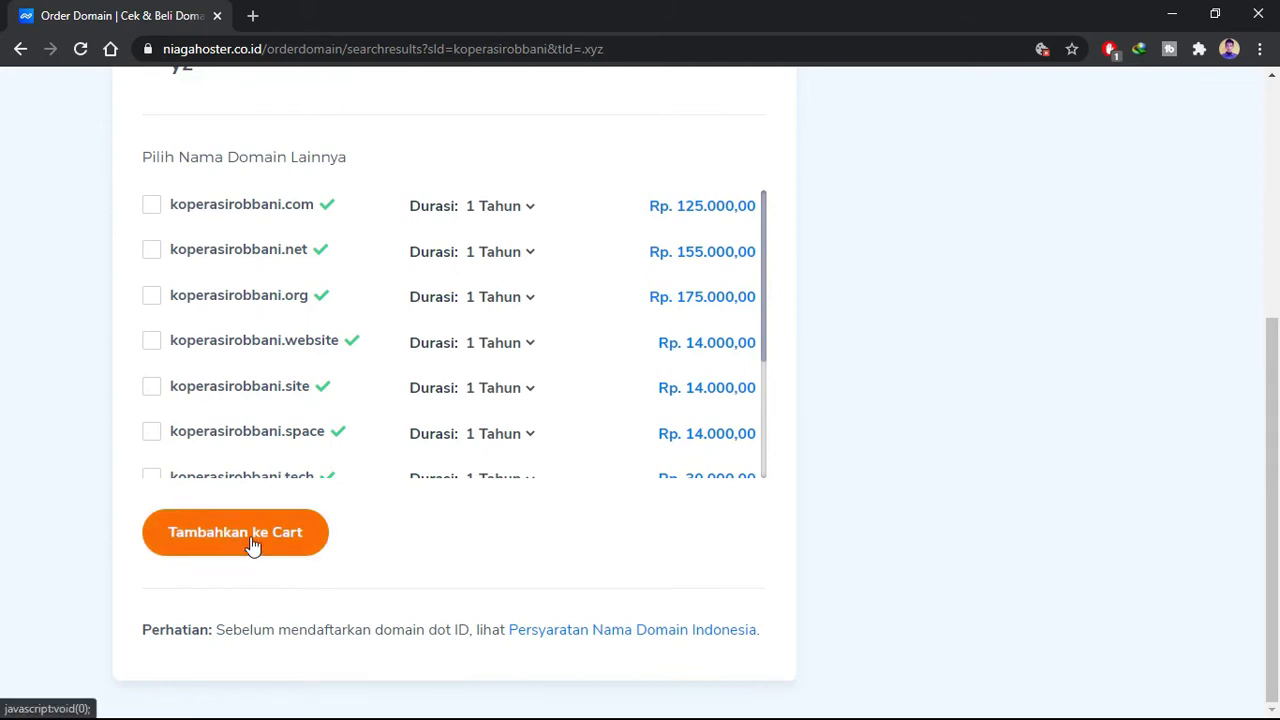
{"action": "left_click", "coordinate": [252, 556]}
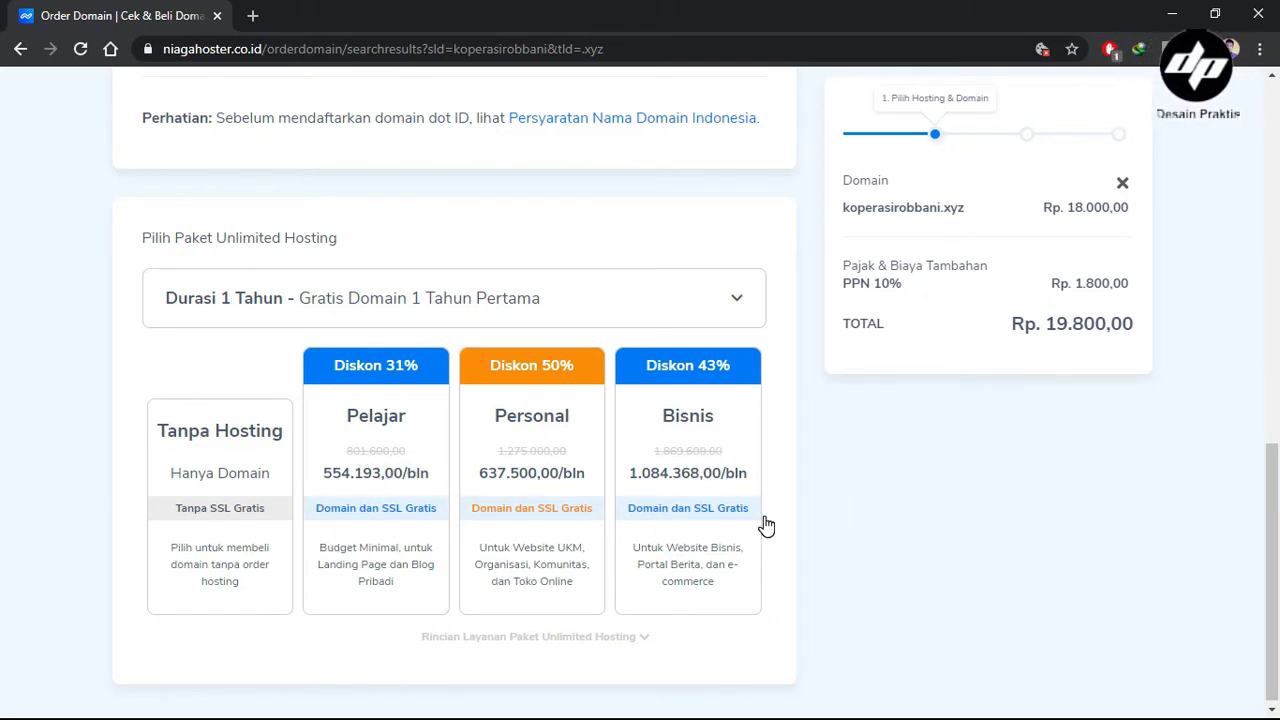
Step: Choose the domain-only Tanpa Hosting option for the order and continue to the checkout page
{"action": "scroll", "coordinate": [763, 526], "scroll_direction": "down", "scroll_amount": 1}
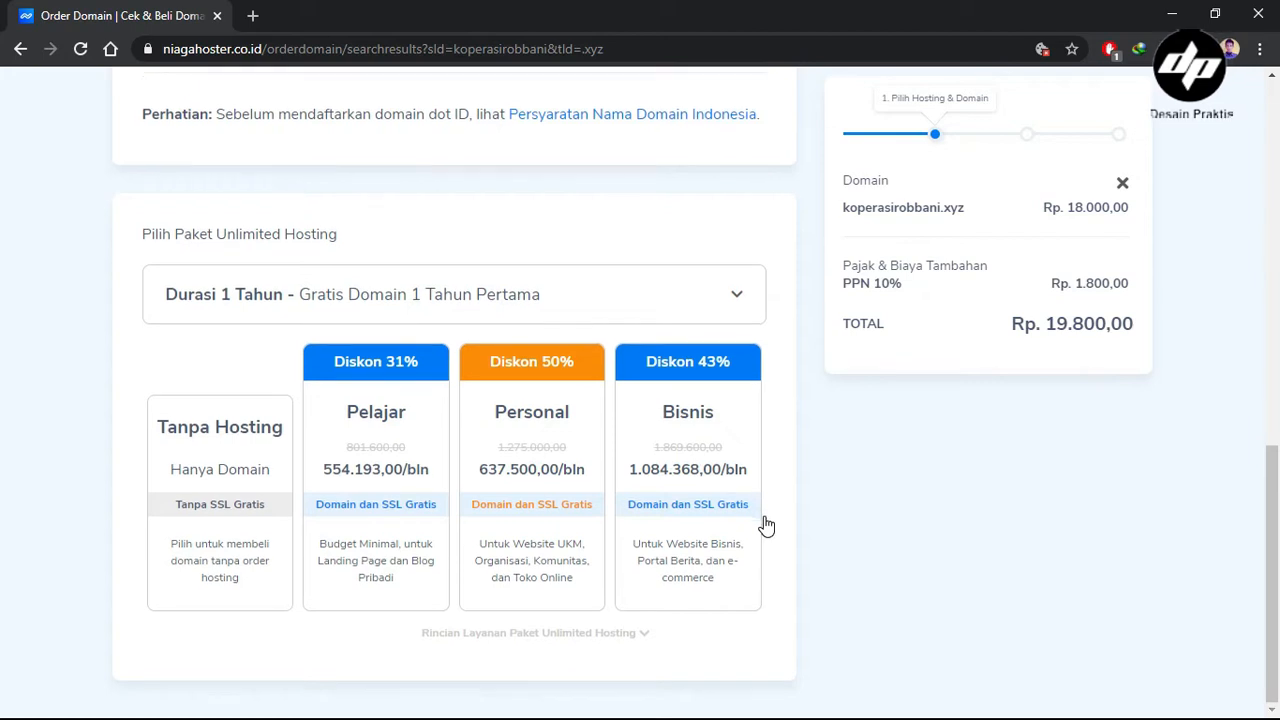
{"action": "left_click", "coordinate": [202, 514]}
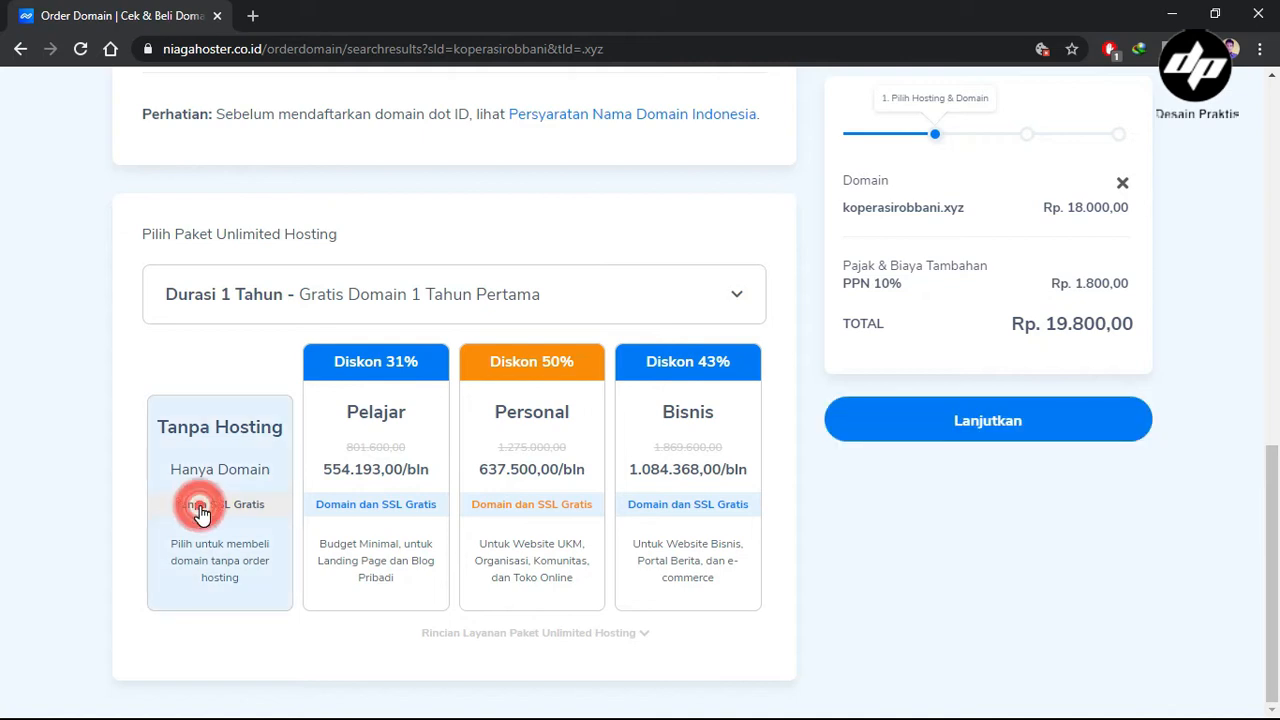
{"action": "left_click", "coordinate": [980, 424]}
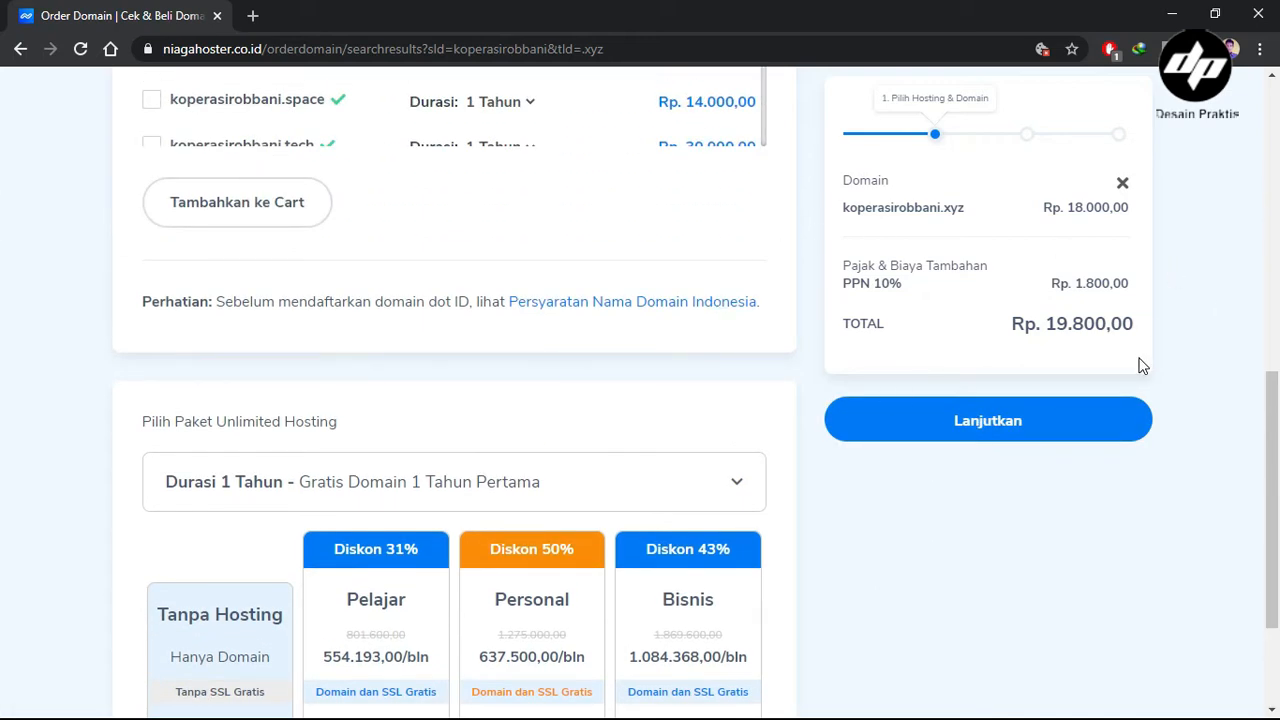
{"action": "left_click", "coordinate": [966, 422]}
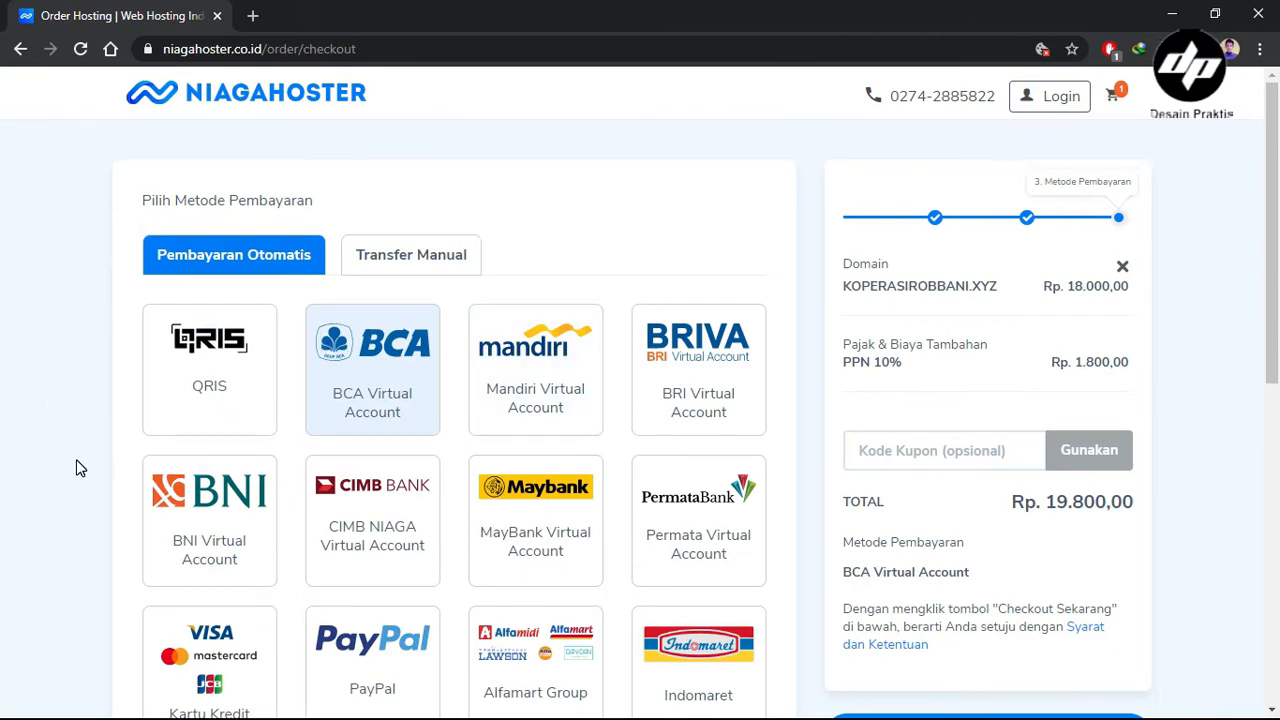
Step: Review the automatic payment methods and select BNI Virtual Account for the order
{"action": "scroll", "coordinate": [620, 503], "scroll_direction": "down", "scroll_amount": 2}
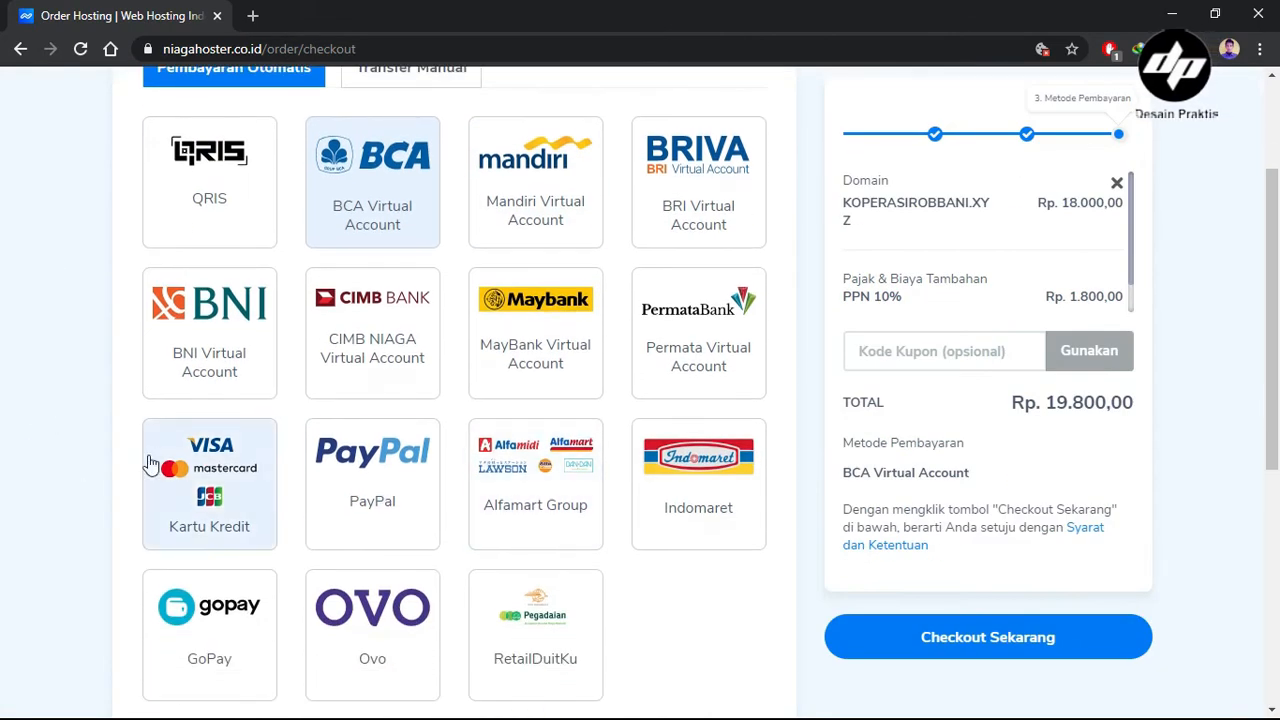
{"action": "scroll", "coordinate": [150, 435], "scroll_direction": "up", "scroll_amount": 2}
{"action": "scroll", "coordinate": [14, 492], "scroll_direction": "down", "scroll_amount": 2}
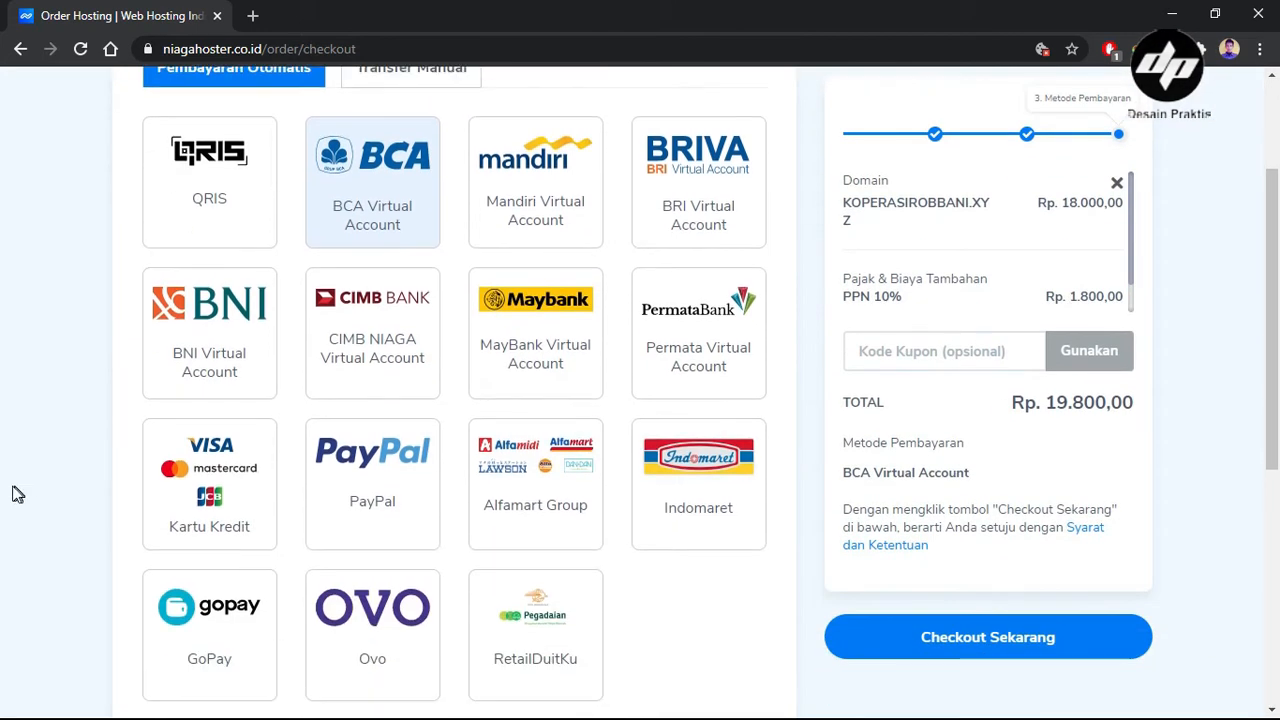
{"action": "left_click", "coordinate": [242, 358]}
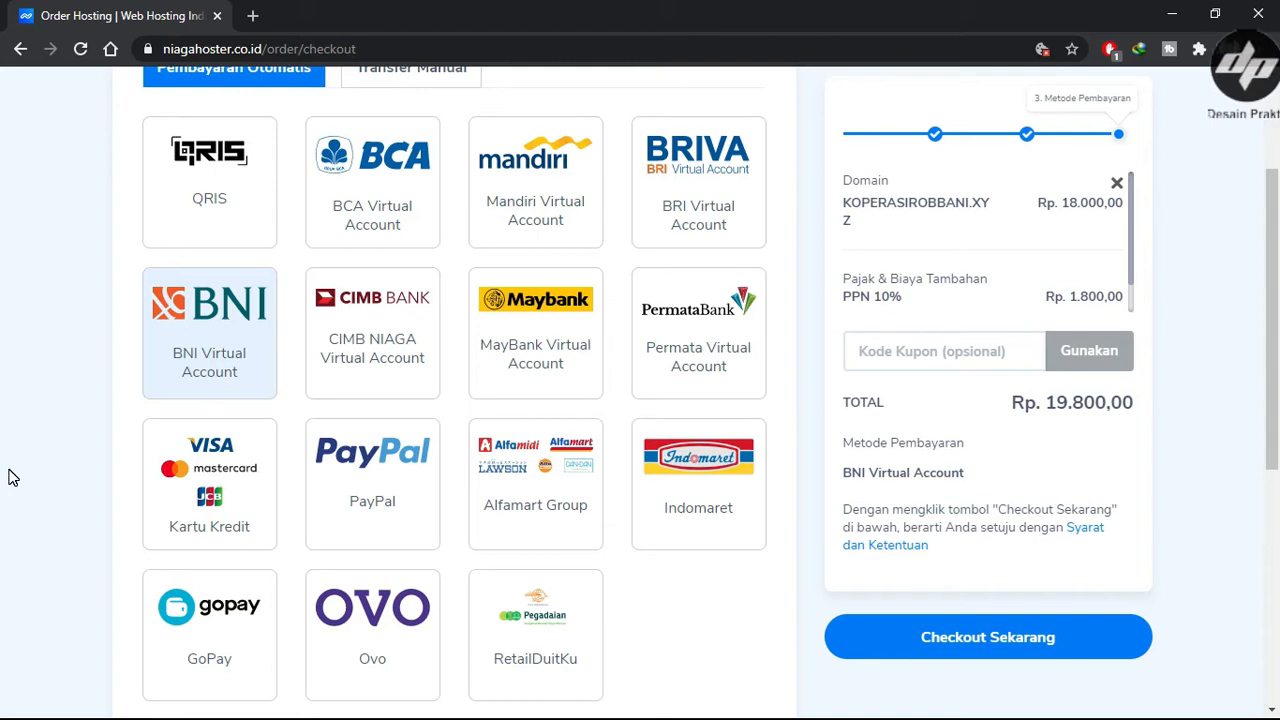
Step: Examine the new-customer registration form's fields, from email and password through address, postal code and phone number
{"action": "scroll", "coordinate": [9, 477], "scroll_direction": "down", "scroll_amount": 3}
{"action": "scroll", "coordinate": [9, 477], "scroll_direction": "down", "scroll_amount": 5}
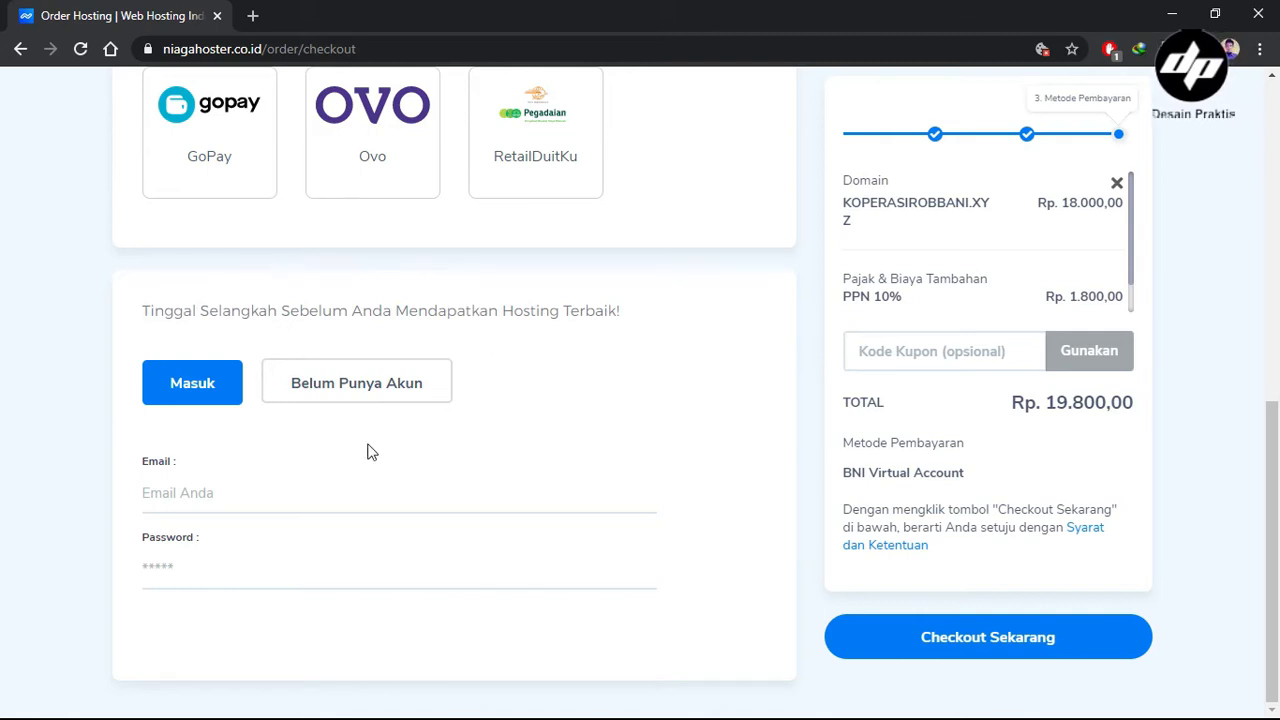
{"action": "left_click", "coordinate": [386, 391]}
{"action": "scroll", "coordinate": [420, 500], "scroll_direction": "down", "scroll_amount": 4}
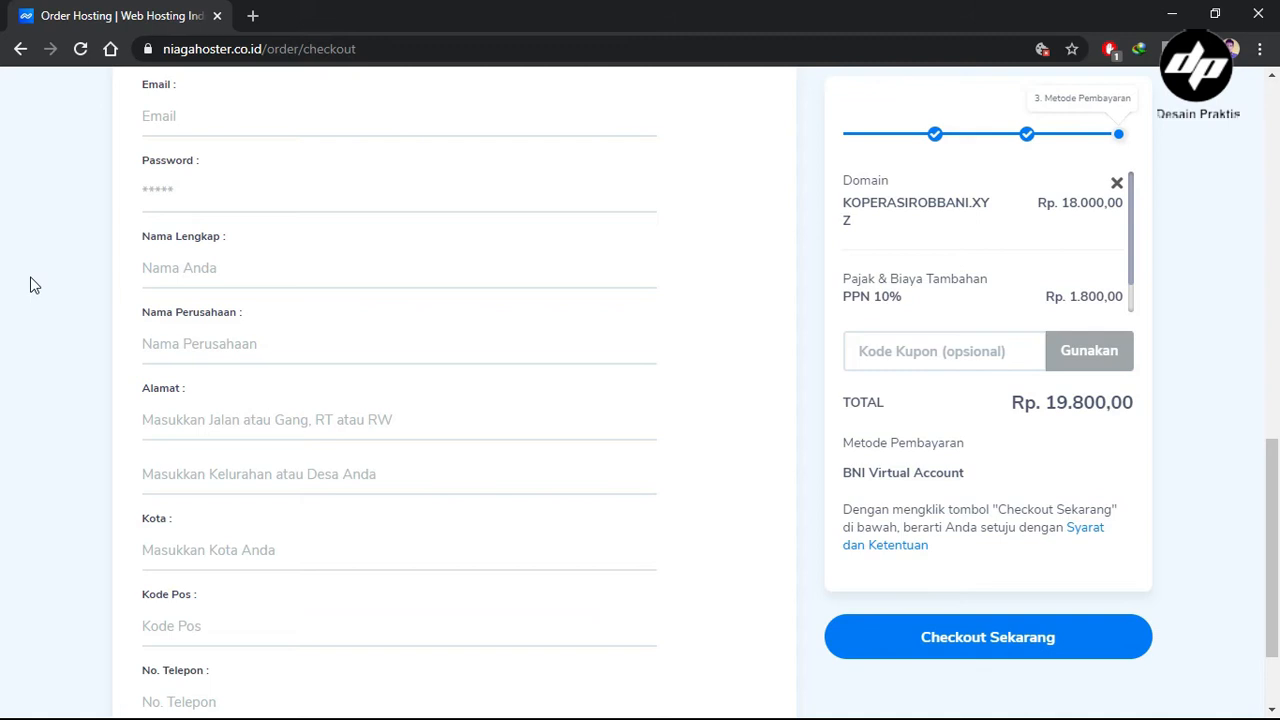
{"action": "scroll", "coordinate": [254, 315], "scroll_direction": "up", "scroll_amount": 2}
{"action": "scroll", "coordinate": [501, 357], "scroll_direction": "down", "scroll_amount": 2}
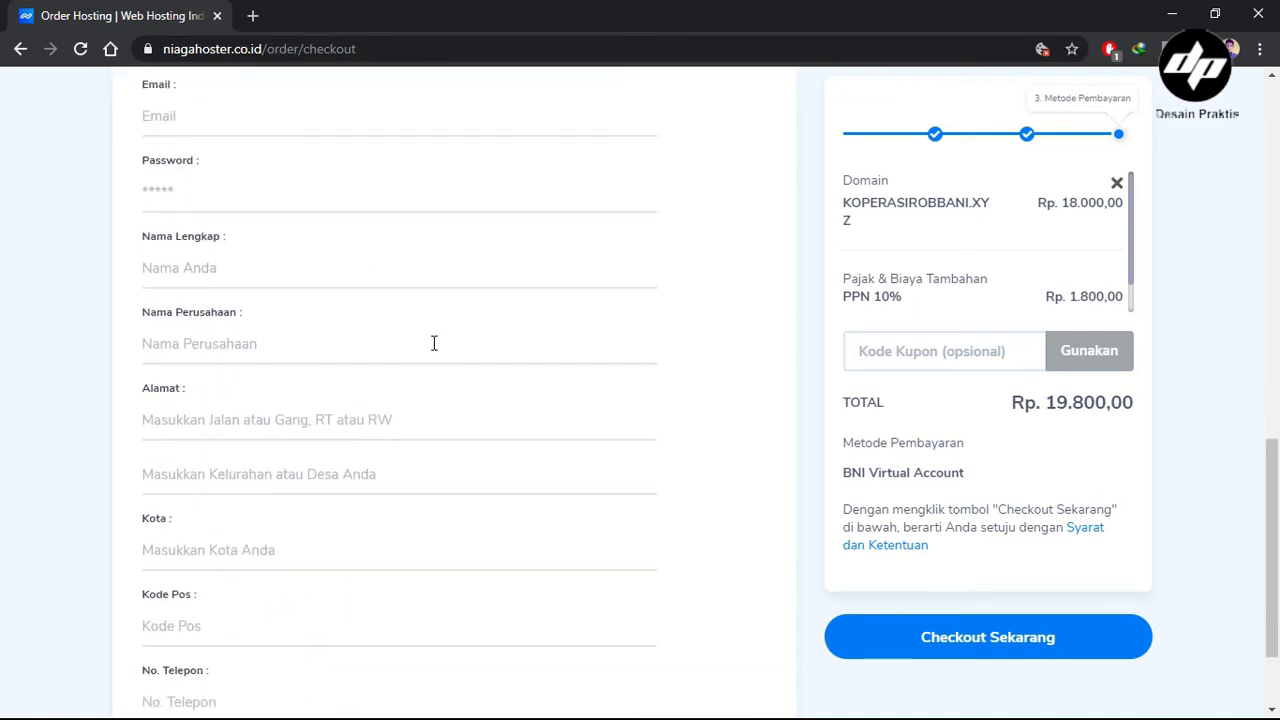
{"action": "scroll", "coordinate": [274, 371], "scroll_direction": "up", "scroll_amount": 2}
{"action": "scroll", "coordinate": [263, 377], "scroll_direction": "down", "scroll_amount": 1}
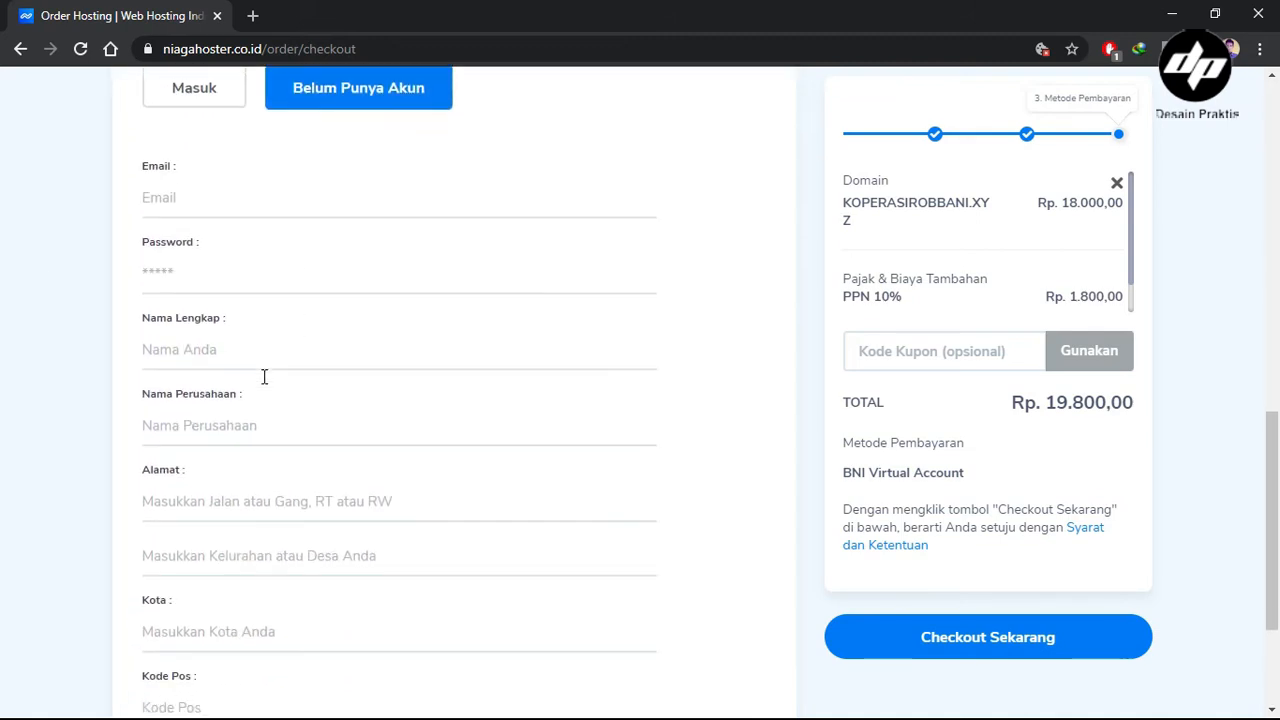
{"action": "scroll", "coordinate": [264, 376], "scroll_direction": "down", "scroll_amount": 2}
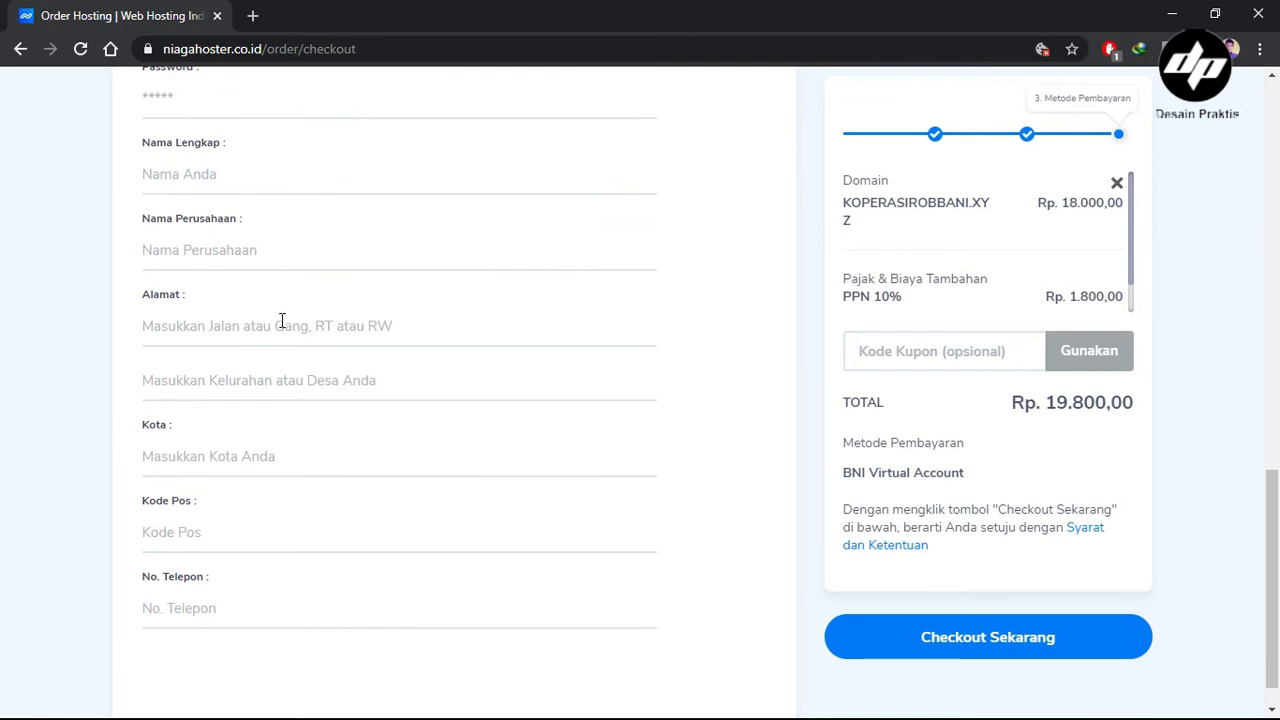
{"action": "scroll", "coordinate": [250, 426], "scroll_direction": "down", "scroll_amount": 1}
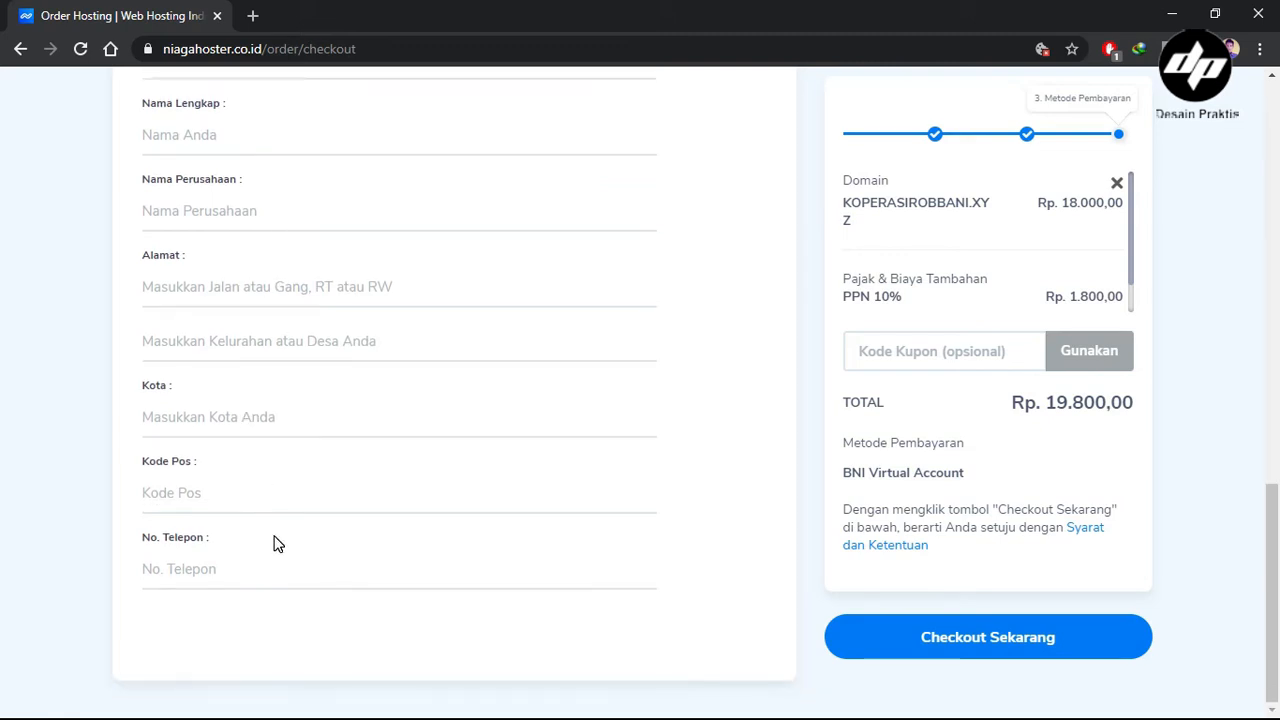
{"action": "scroll", "coordinate": [278, 540], "scroll_direction": "up", "scroll_amount": 3}
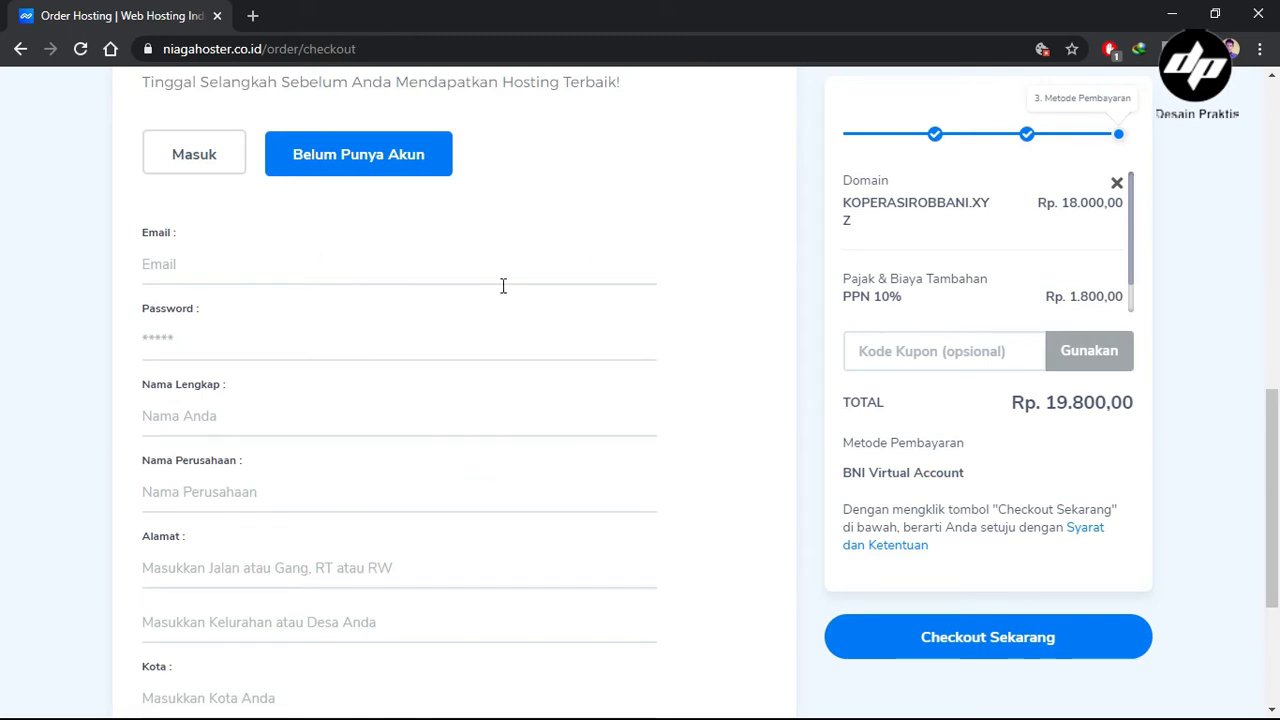
{"action": "scroll", "coordinate": [503, 286], "scroll_direction": "up", "scroll_amount": 1}
{"action": "scroll", "coordinate": [579, 303], "scroll_direction": "down", "scroll_amount": 2}
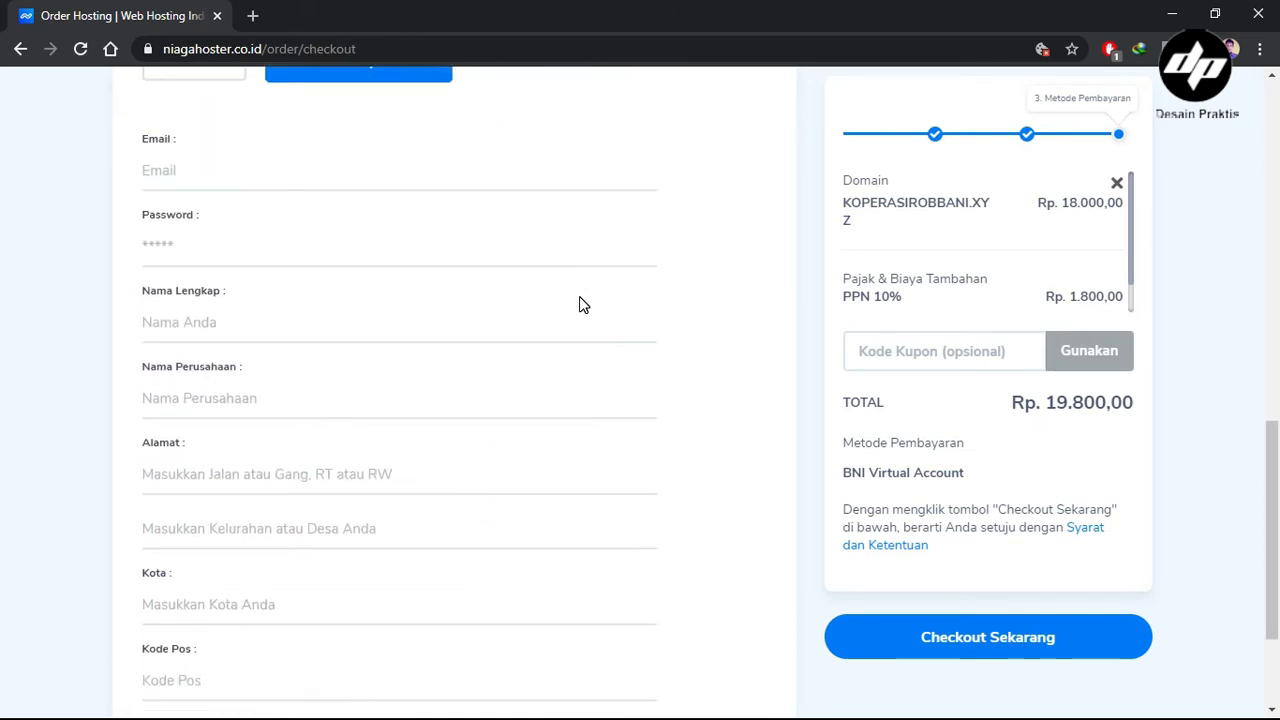
{"action": "scroll", "coordinate": [454, 300], "scroll_direction": "down", "scroll_amount": 2}
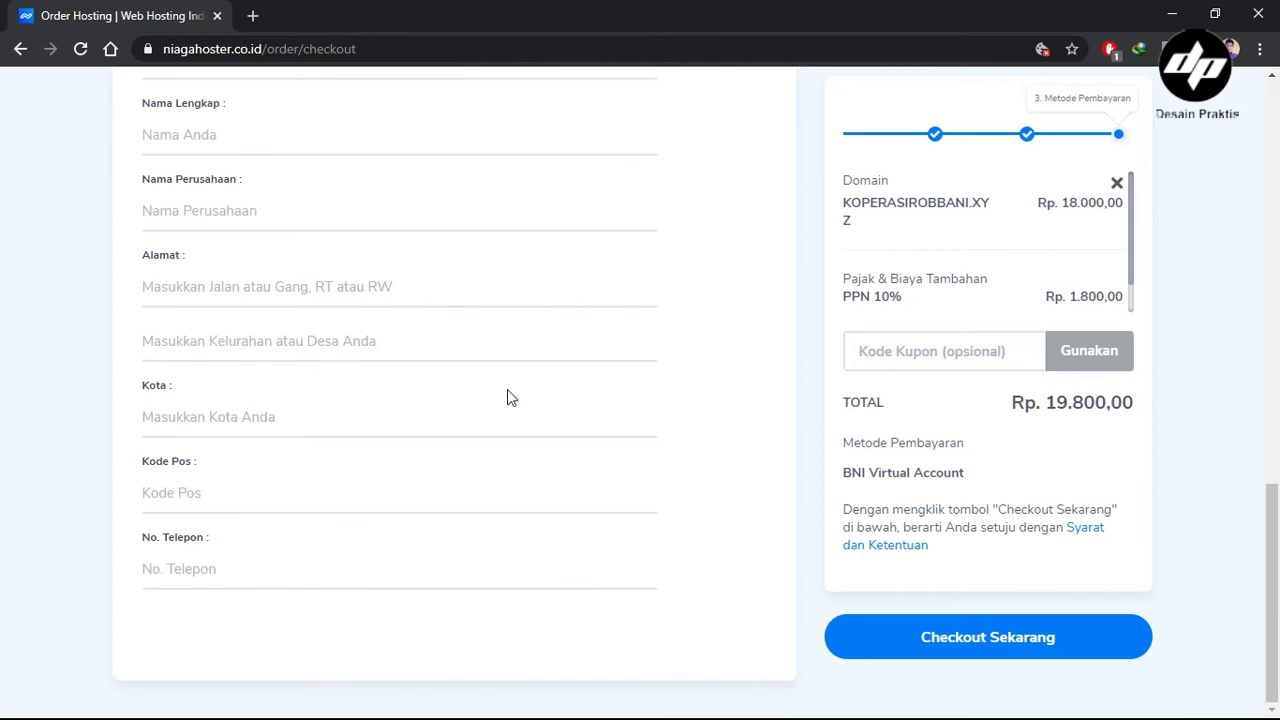
{"action": "scroll", "coordinate": [500, 392], "scroll_direction": "up", "scroll_amount": 3}
Step: Switch to existing-account login, fill in the saved account email and password, and check out the order
{"action": "left_click", "coordinate": [162, 164]}
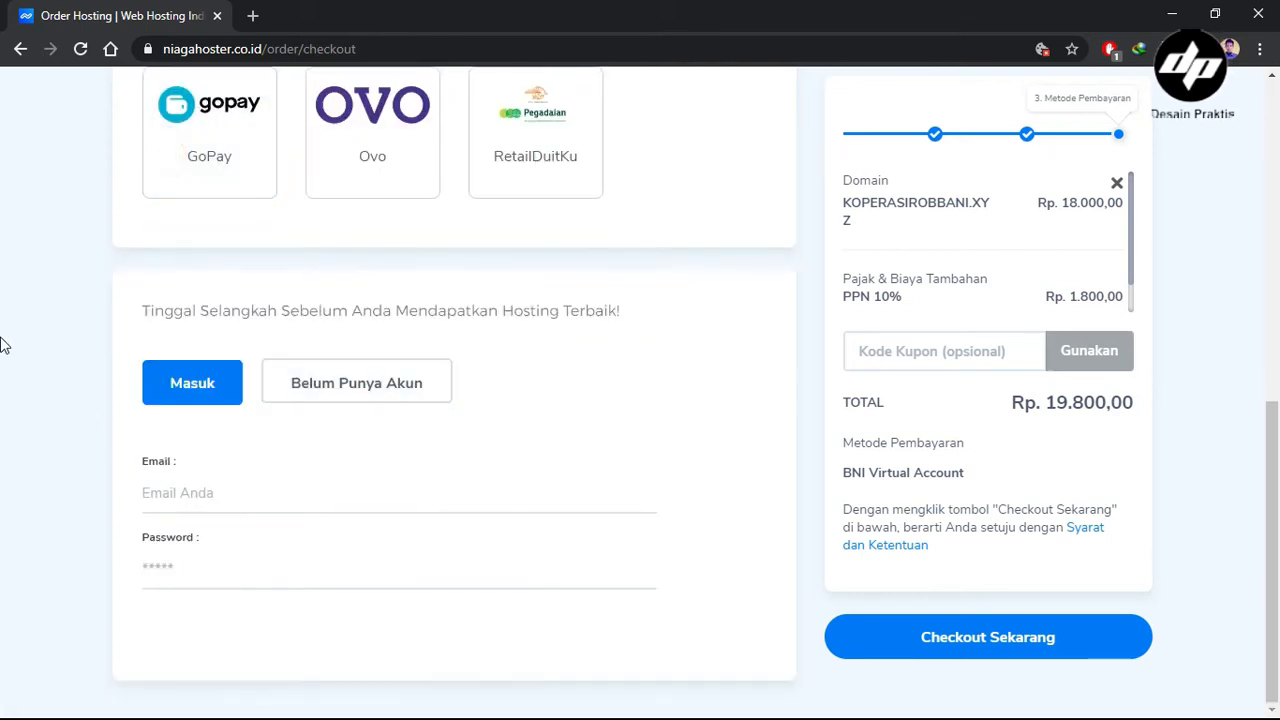
{"action": "left_click", "coordinate": [196, 489]}
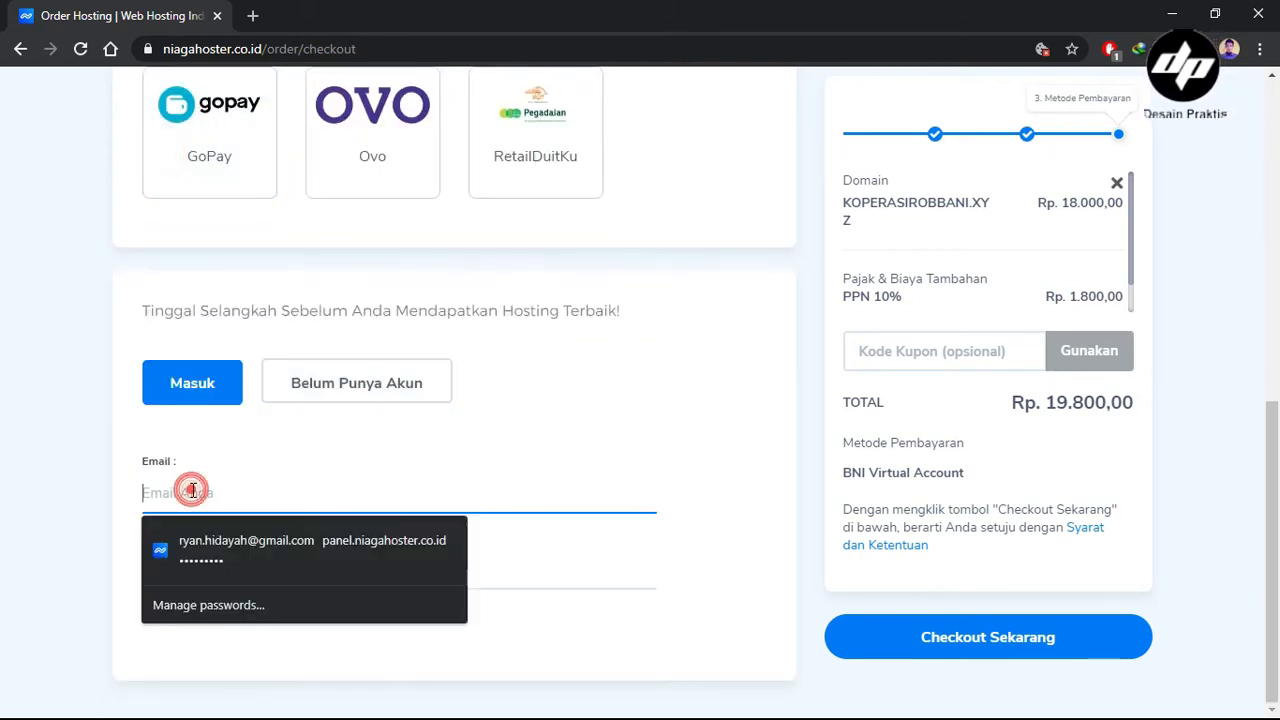
{"action": "left_click", "coordinate": [236, 560]}
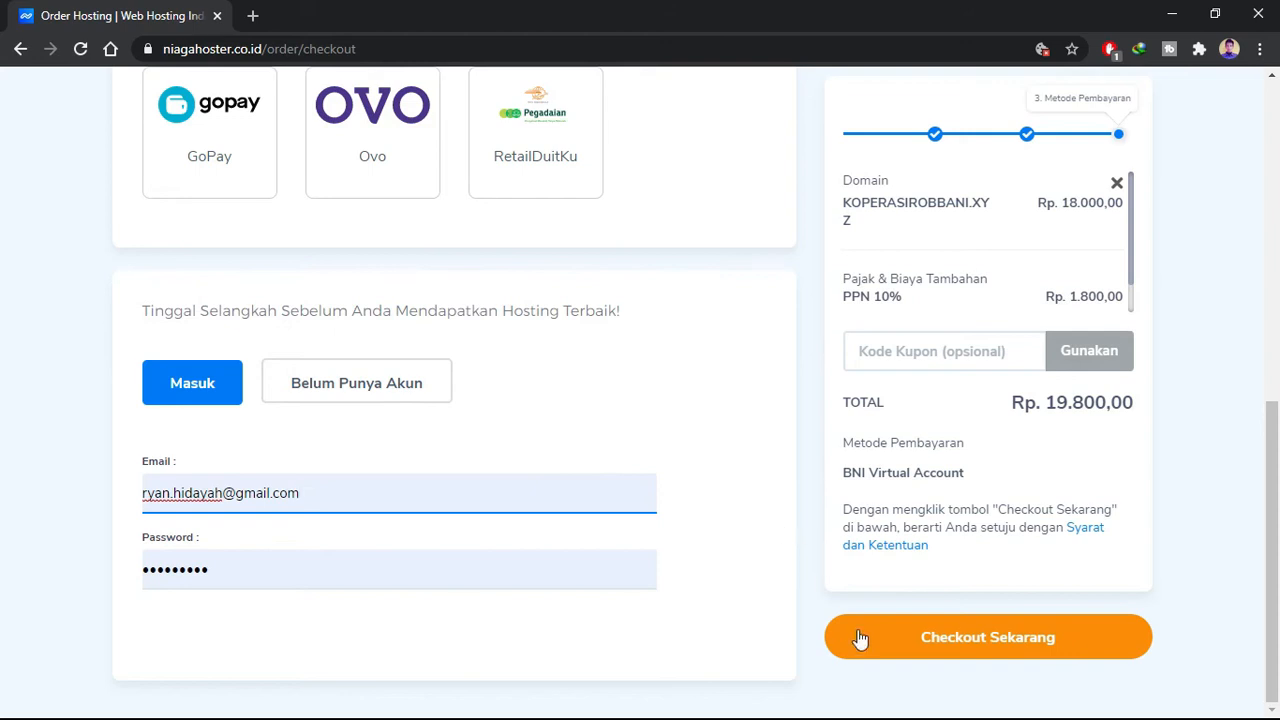
{"action": "left_click", "coordinate": [962, 647]}
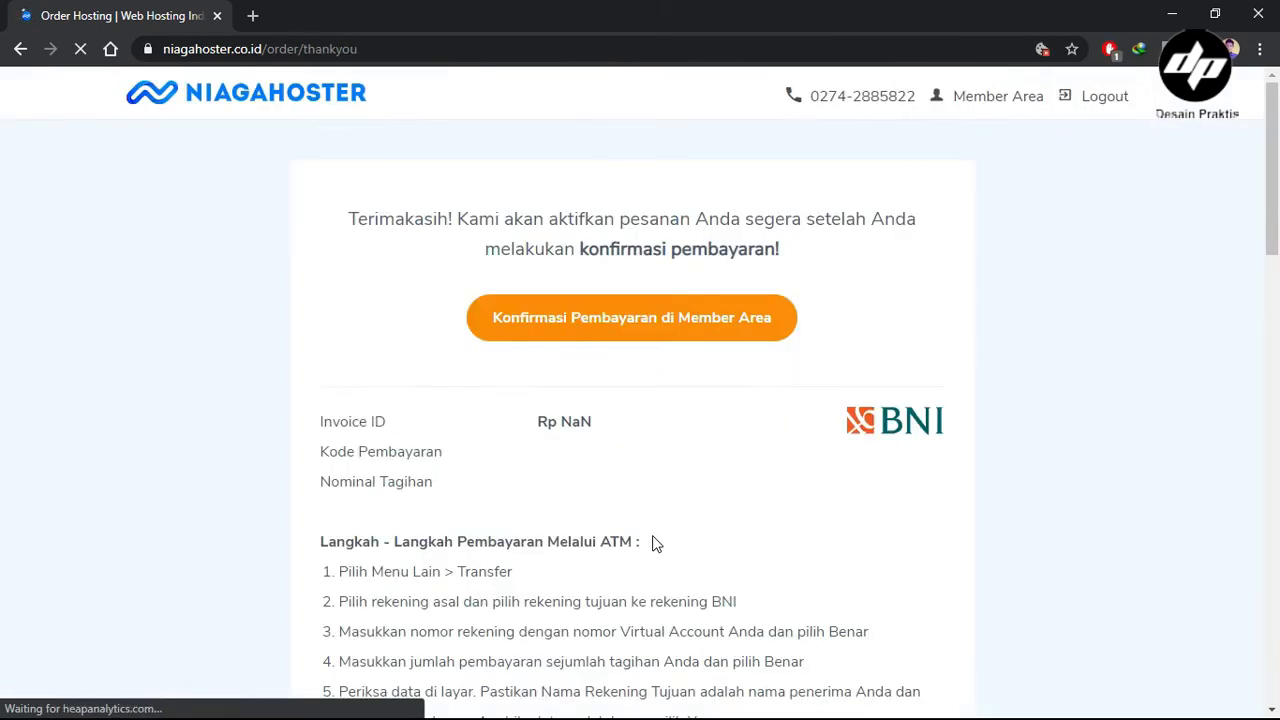
Step: Review the BNI payment instructions and open the order's invoice in the member area for payment confirmation
{"action": "scroll", "coordinate": [960, 467], "scroll_direction": "down", "scroll_amount": 1}
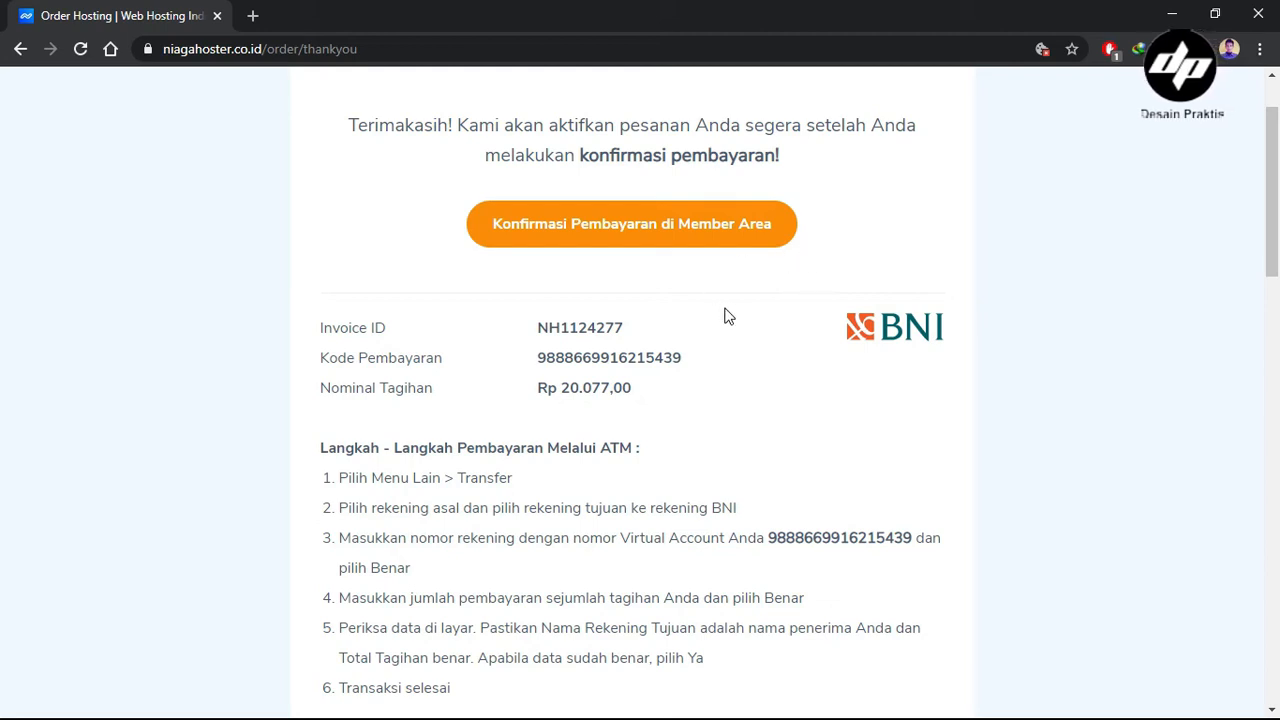
{"action": "left_click", "coordinate": [655, 230]}
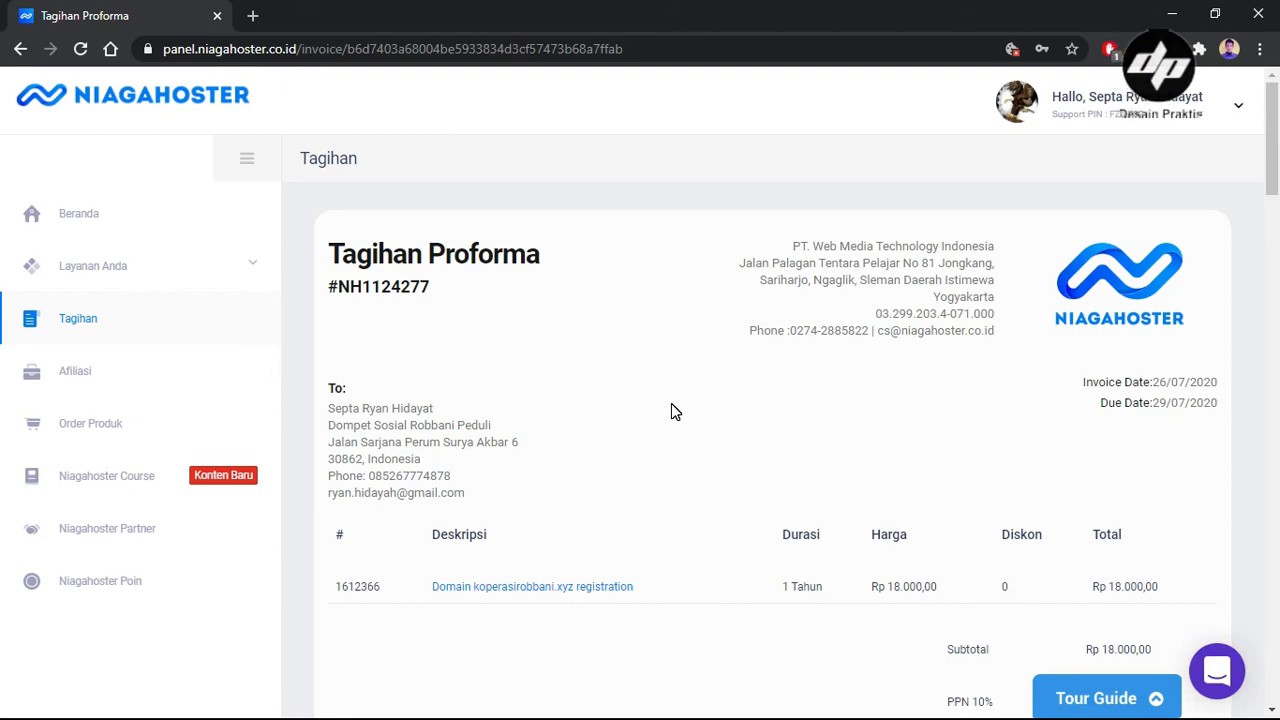
Step: Examine the proforma invoice for koperasirobbani.xyz, from billing details and totals to the BNI Virtual Account instructions and alternative payment methods
{"action": "scroll", "coordinate": [671, 405], "scroll_direction": "down", "scroll_amount": 4}
{"action": "scroll", "coordinate": [671, 410], "scroll_direction": "down", "scroll_amount": 3}
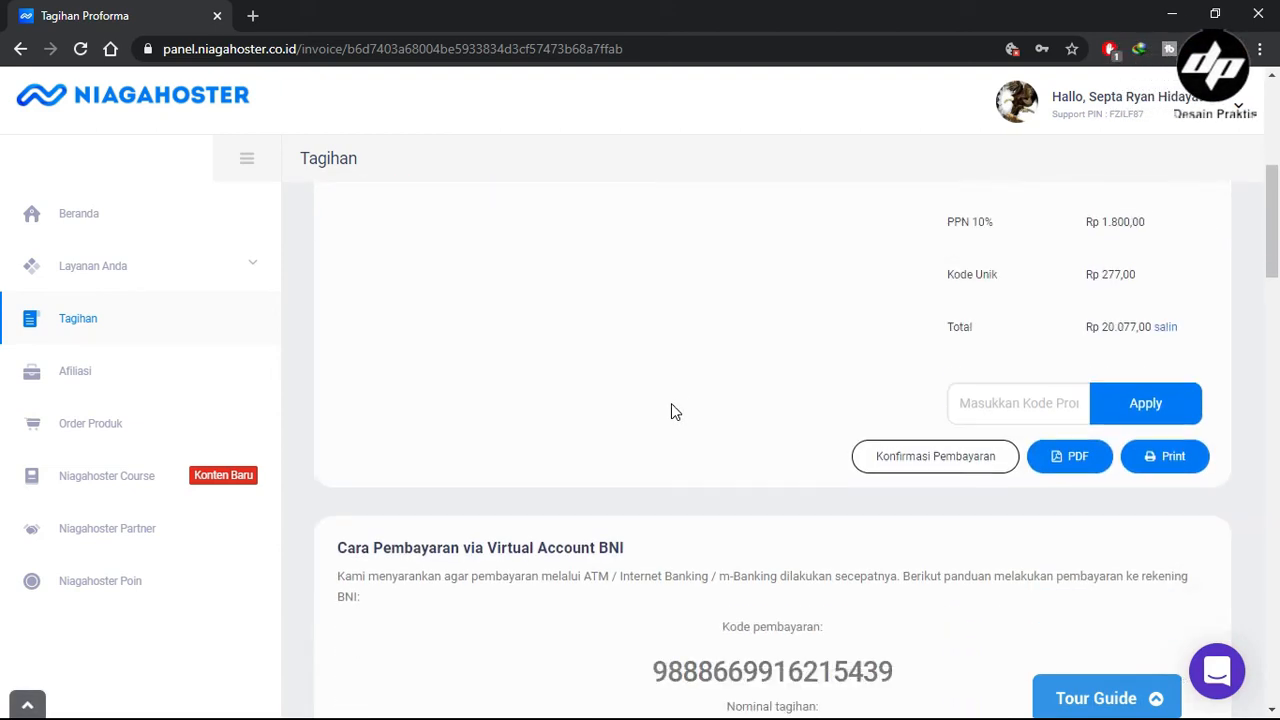
{"action": "scroll", "coordinate": [672, 403], "scroll_direction": "down", "scroll_amount": 5}
{"action": "scroll", "coordinate": [672, 403], "scroll_direction": "down", "scroll_amount": 15}
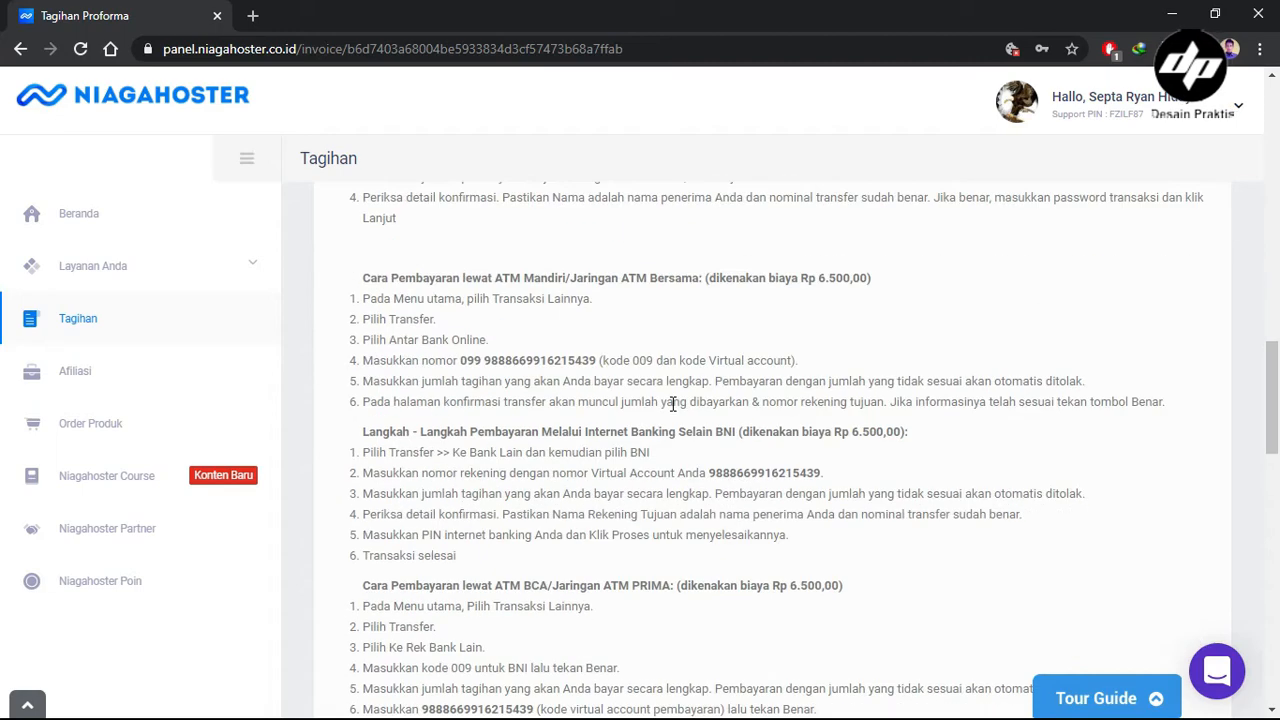
{"action": "scroll", "coordinate": [671, 403], "scroll_direction": "down", "scroll_amount": 7}
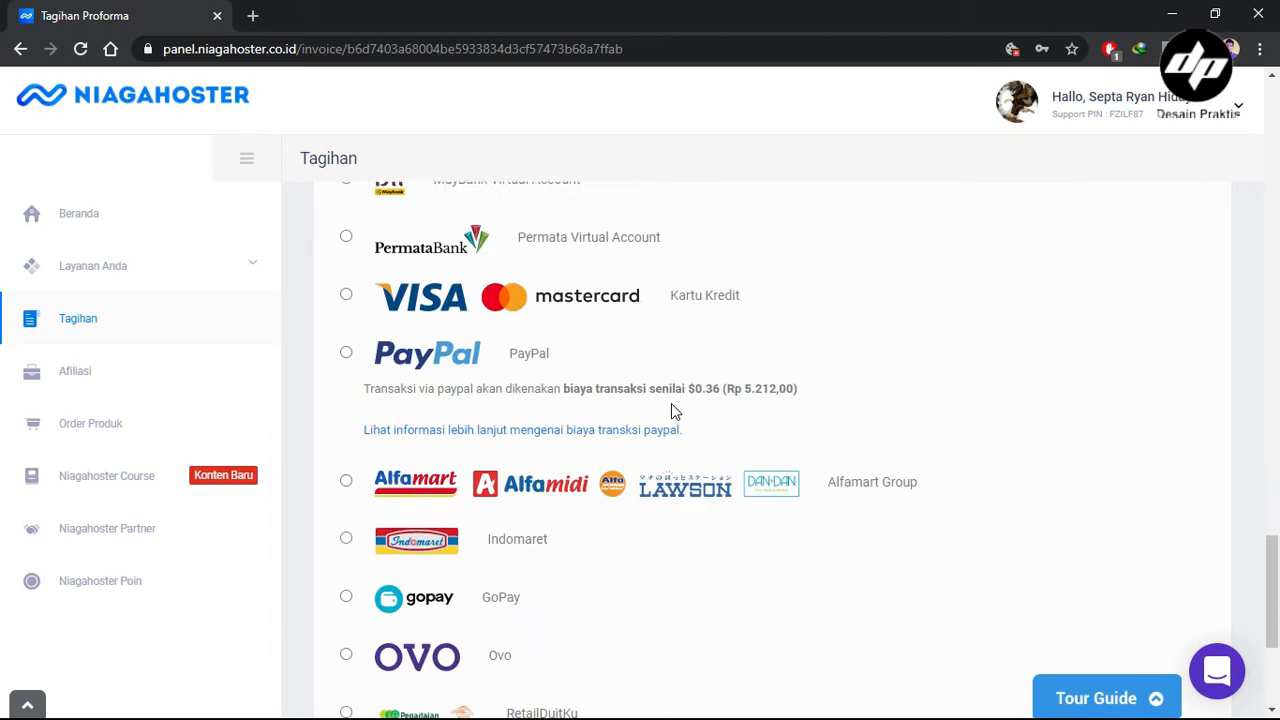
{"action": "scroll", "coordinate": [671, 403], "scroll_direction": "up", "scroll_amount": 12}
{"action": "scroll", "coordinate": [671, 403], "scroll_direction": "up", "scroll_amount": 8}
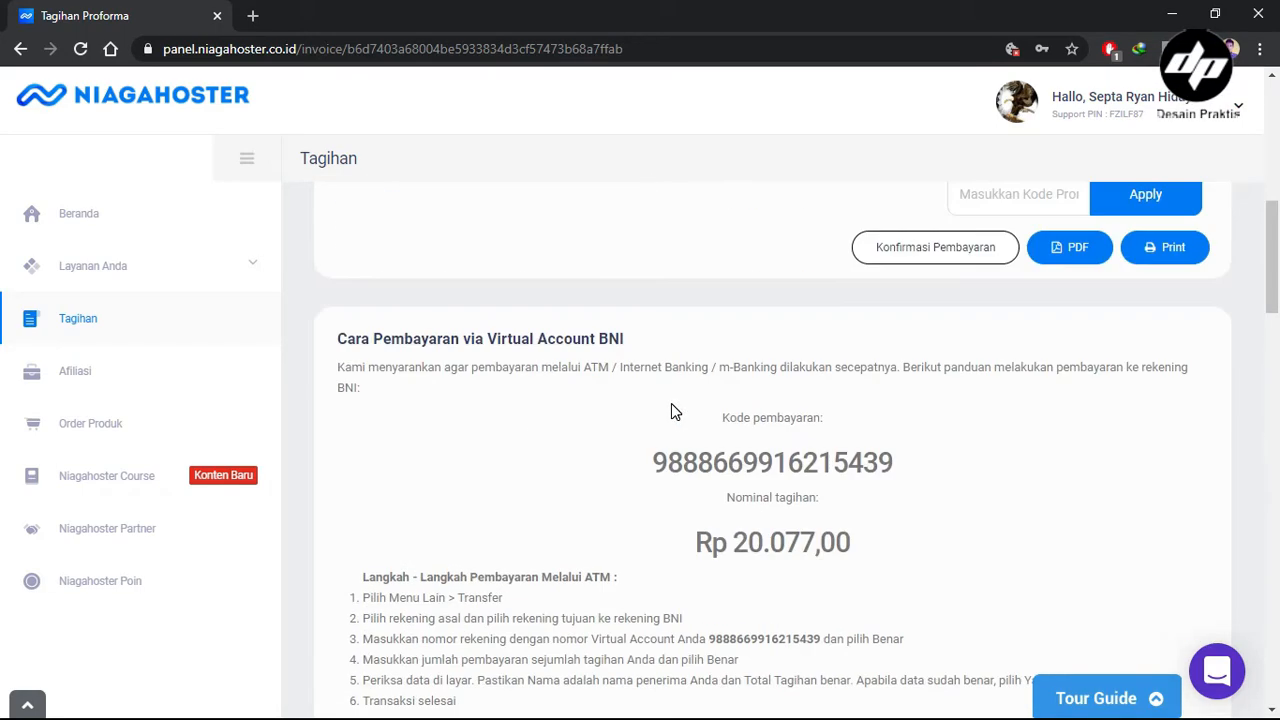
{"action": "scroll", "coordinate": [817, 460], "scroll_direction": "up", "scroll_amount": 1}
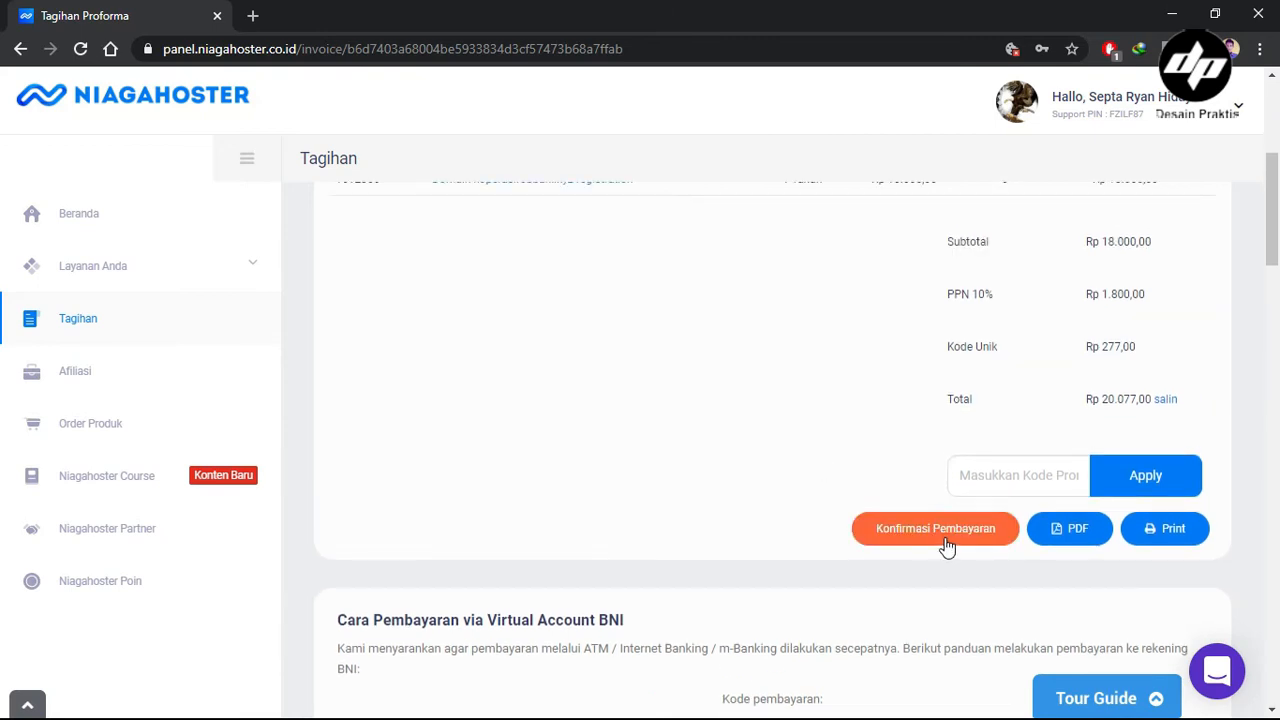
{"action": "scroll", "coordinate": [715, 461], "scroll_direction": "up", "scroll_amount": 3}
{"action": "scroll", "coordinate": [704, 462], "scroll_direction": "down", "scroll_amount": 1}
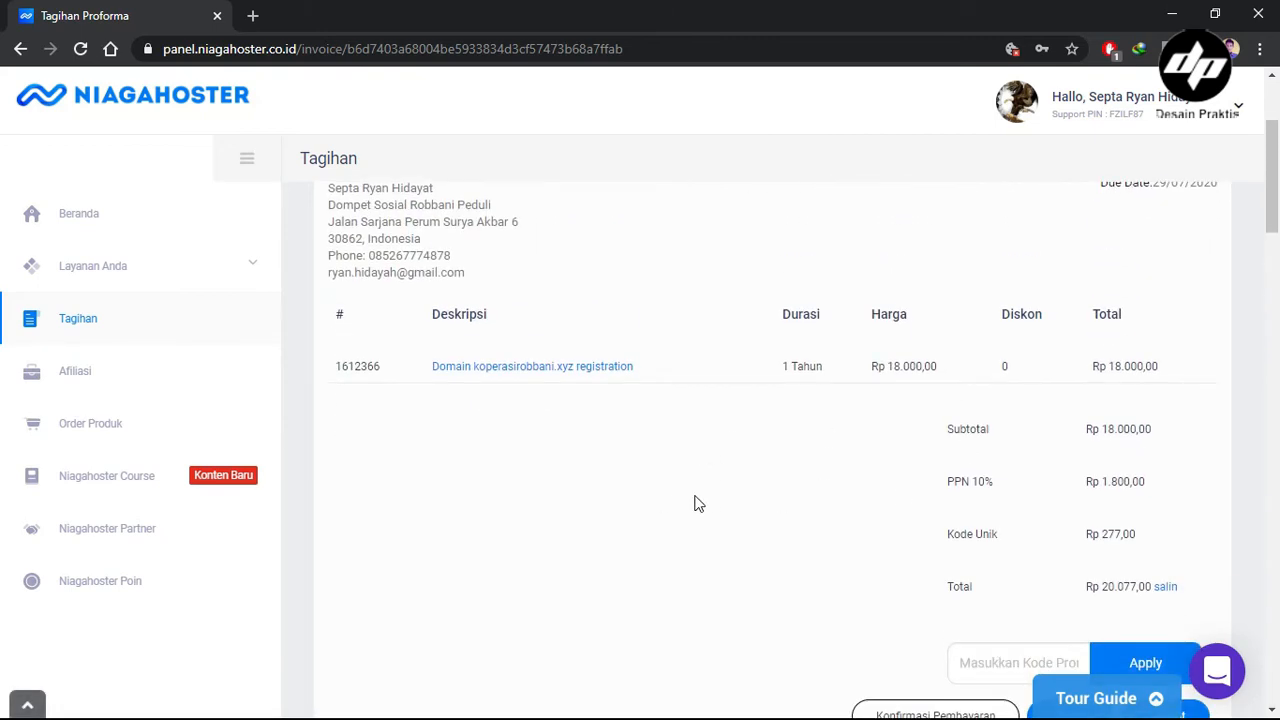
{"action": "scroll", "coordinate": [700, 494], "scroll_direction": "down", "scroll_amount": 1}
{"action": "scroll", "coordinate": [697, 491], "scroll_direction": "up", "scroll_amount": 3}
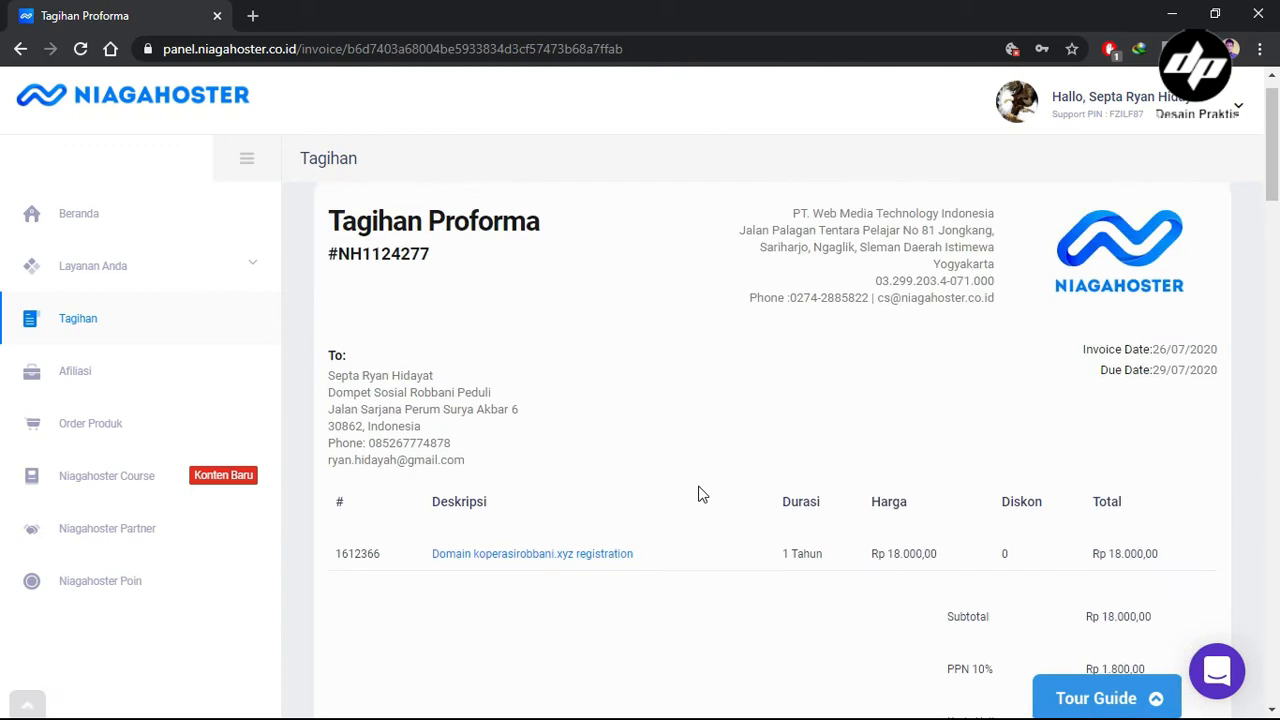
{"action": "scroll", "coordinate": [697, 491], "scroll_direction": "down", "scroll_amount": 4}
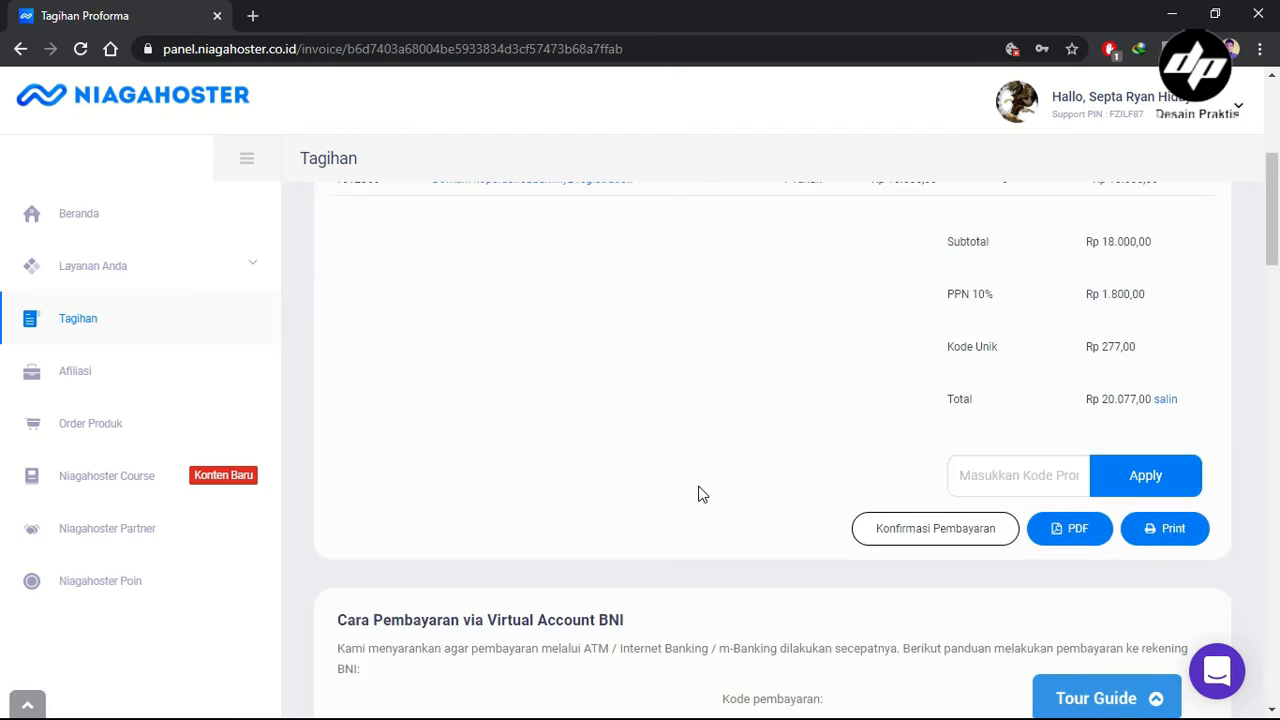
Step: Open the invoice's payment confirmation form and look over its required fields
{"action": "left_click", "coordinate": [934, 535]}
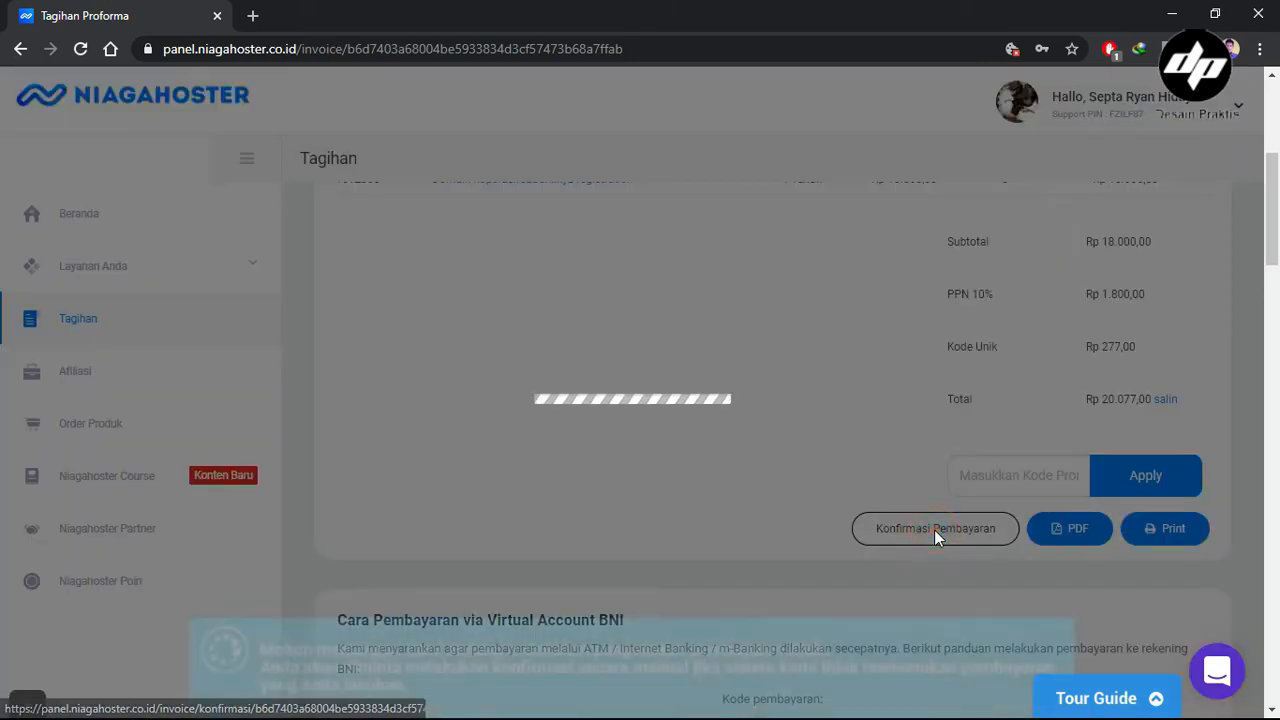
{"action": "scroll", "coordinate": [700, 494], "scroll_direction": "down", "scroll_amount": 1}
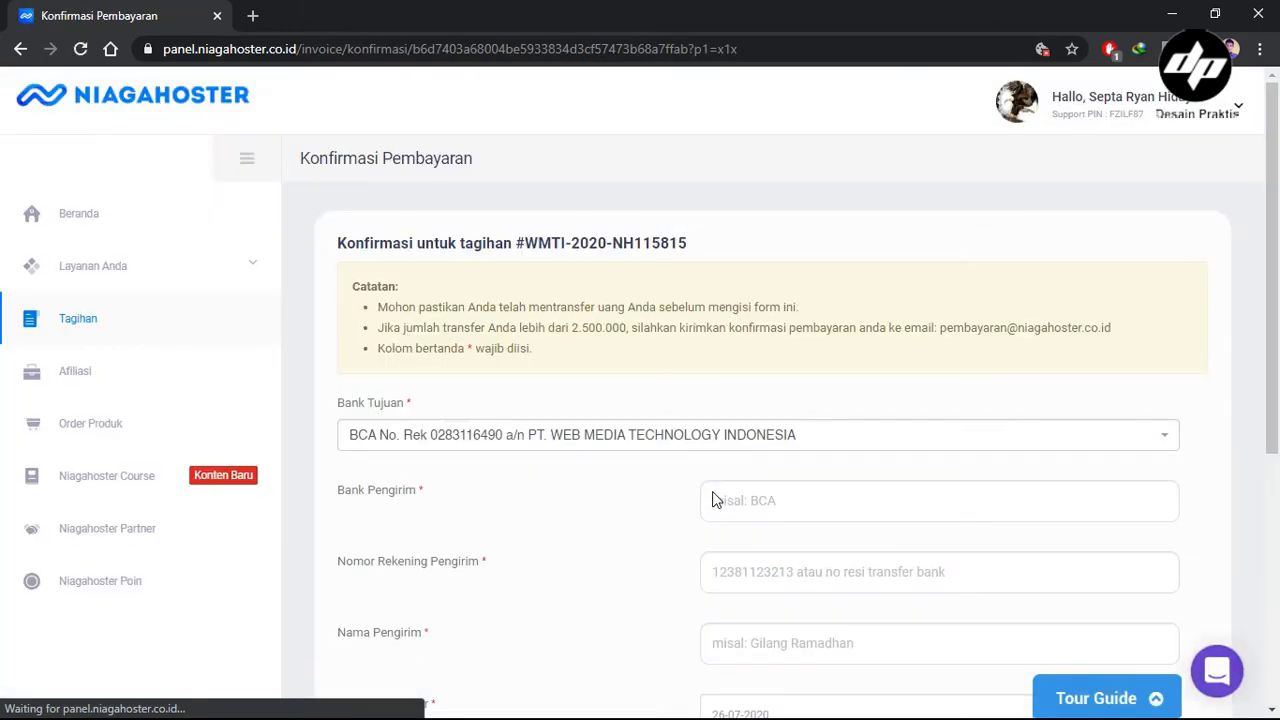
{"action": "scroll", "coordinate": [610, 508], "scroll_direction": "down", "scroll_amount": 2}
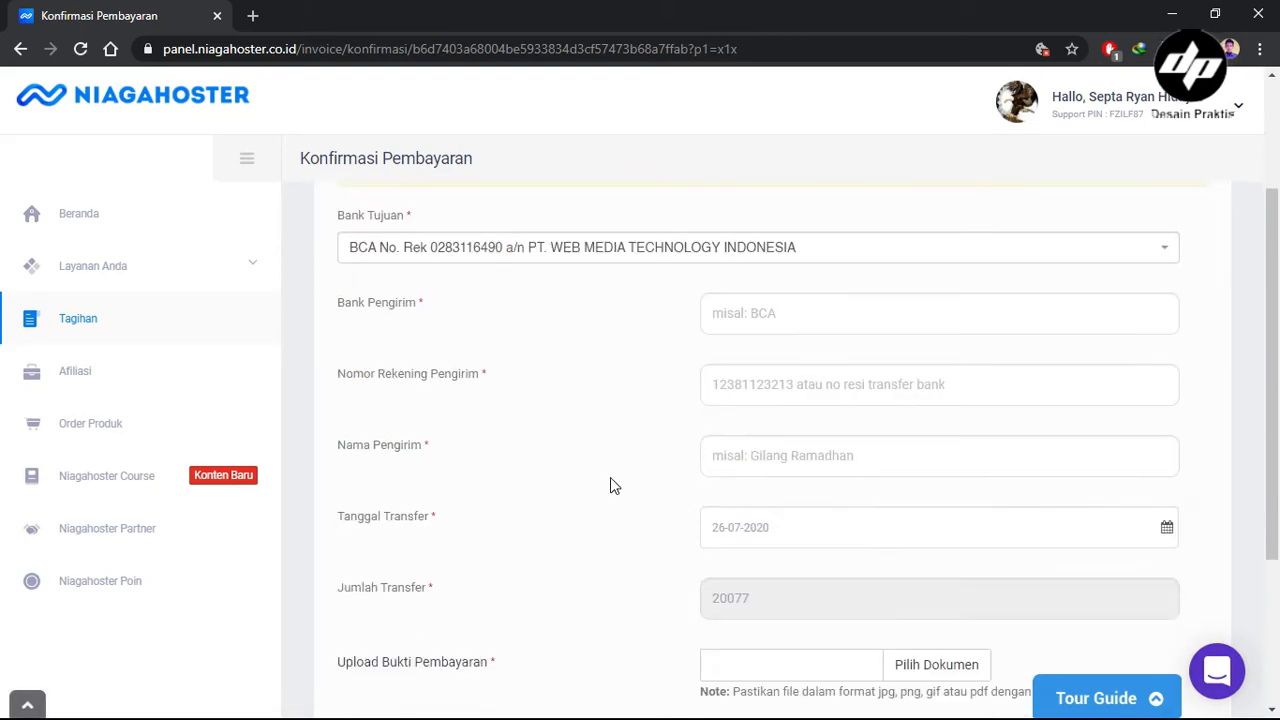
Step: Enter BNI SYARIAH as the sending bank in the payment confirmation form
{"action": "left_click", "coordinate": [766, 310]}
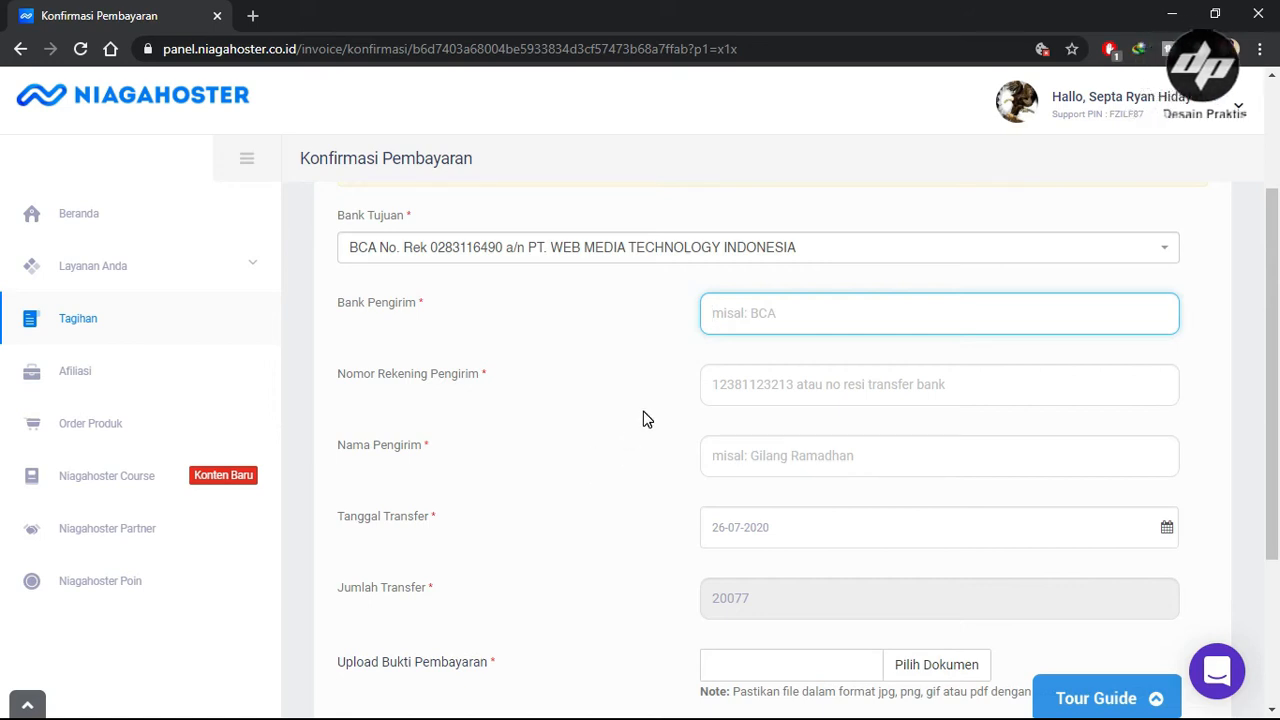
{"action": "type", "text": "="}
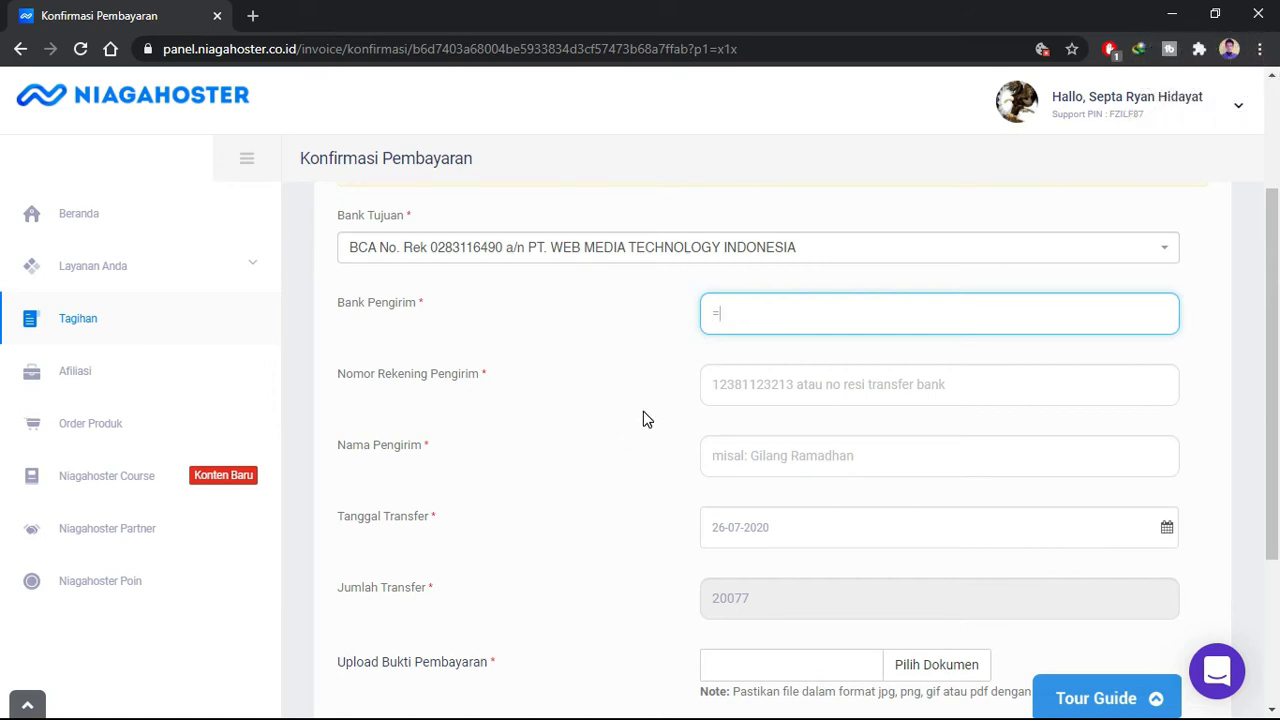
{"action": "type", "text": "BNI"}
{"action": "key", "text": "BackSpace"}
{"action": "key", "text": "BackSpace"}
{"action": "key", "text": "BackSpace"}
{"action": "key", "text": "BackSpace"}
{"action": "type", "text": "BNI "}
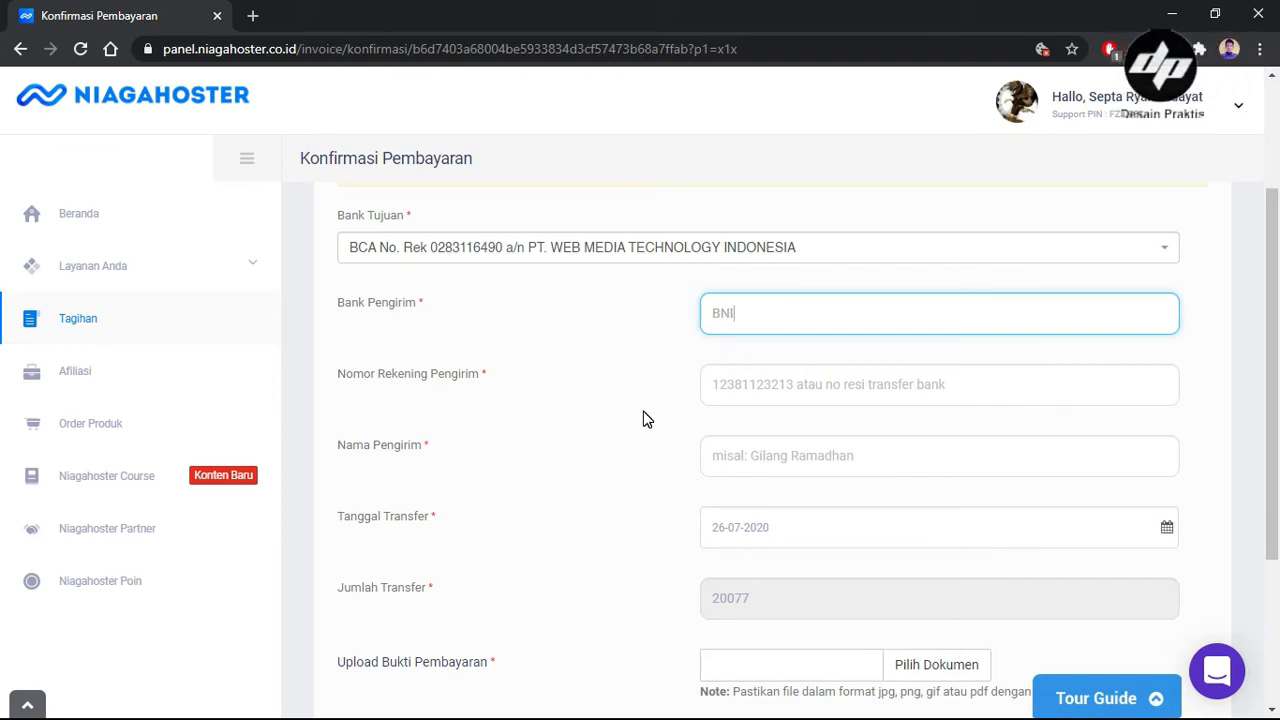
{"action": "type", "text": "SYARI"}
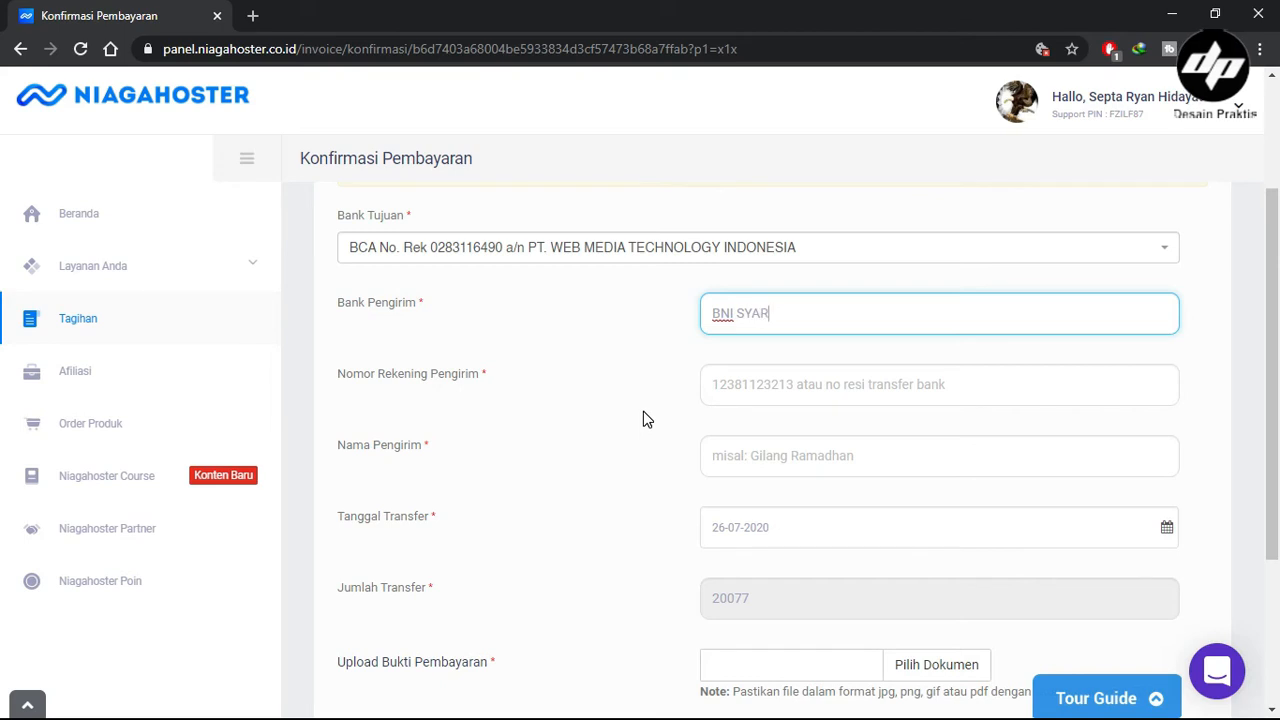
{"action": "type", "text": "AH"}
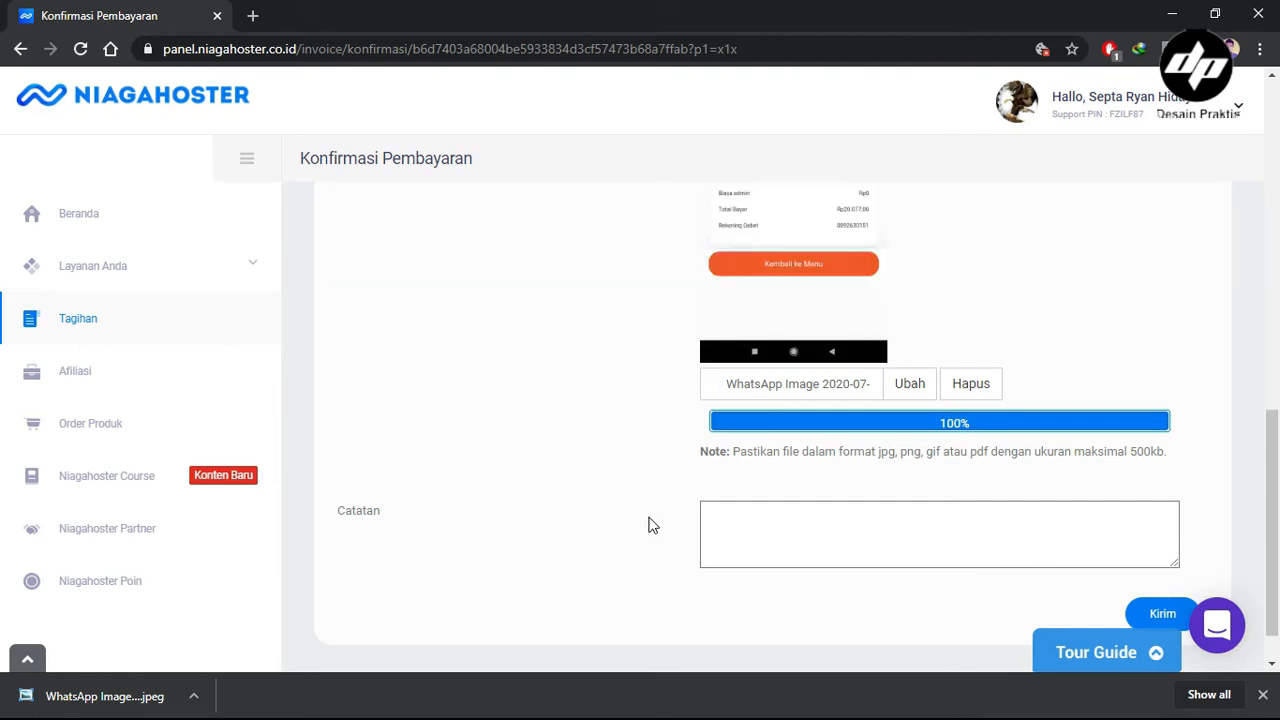
Step: Check the completed payment confirmation form, including sender details, transfer date, amount and the uploaded proof of payment
{"action": "scroll", "coordinate": [650, 520], "scroll_direction": "up", "scroll_amount": 10}
{"action": "scroll", "coordinate": [646, 520], "scroll_direction": "down", "scroll_amount": 2}
{"action": "scroll", "coordinate": [646, 520], "scroll_direction": "up", "scroll_amount": 2}
{"action": "scroll", "coordinate": [646, 520], "scroll_direction": "down", "scroll_amount": 5}
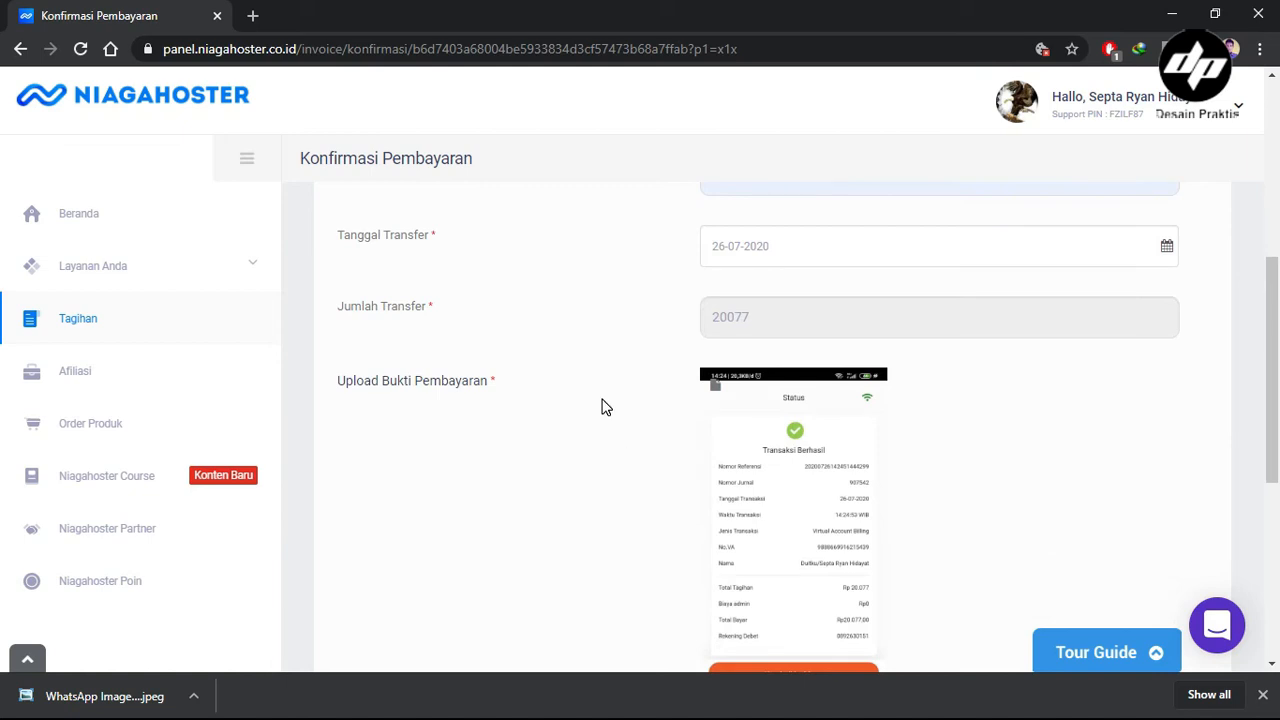
{"action": "scroll", "coordinate": [603, 407], "scroll_direction": "up", "scroll_amount": 3}
{"action": "scroll", "coordinate": [588, 455], "scroll_direction": "down", "scroll_amount": 6}
{"action": "scroll", "coordinate": [589, 363], "scroll_direction": "down", "scroll_amount": 2}
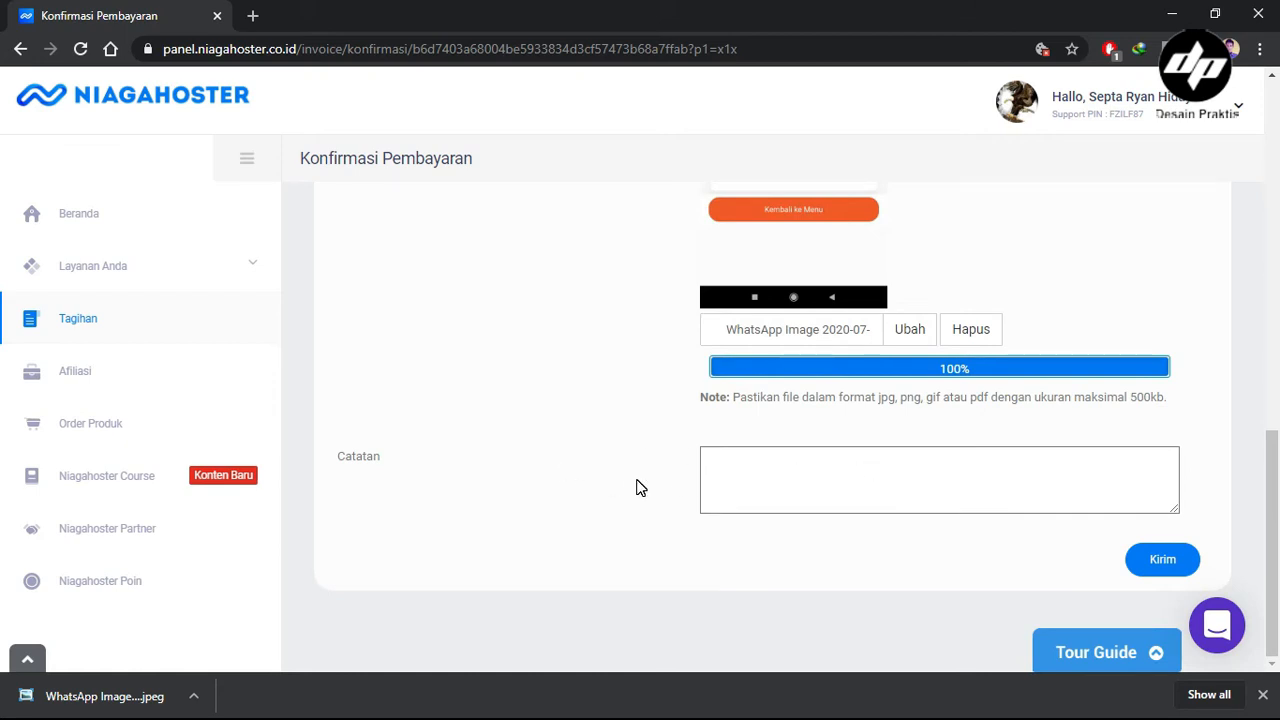
{"action": "scroll", "coordinate": [640, 487], "scroll_direction": "up", "scroll_amount": 10}
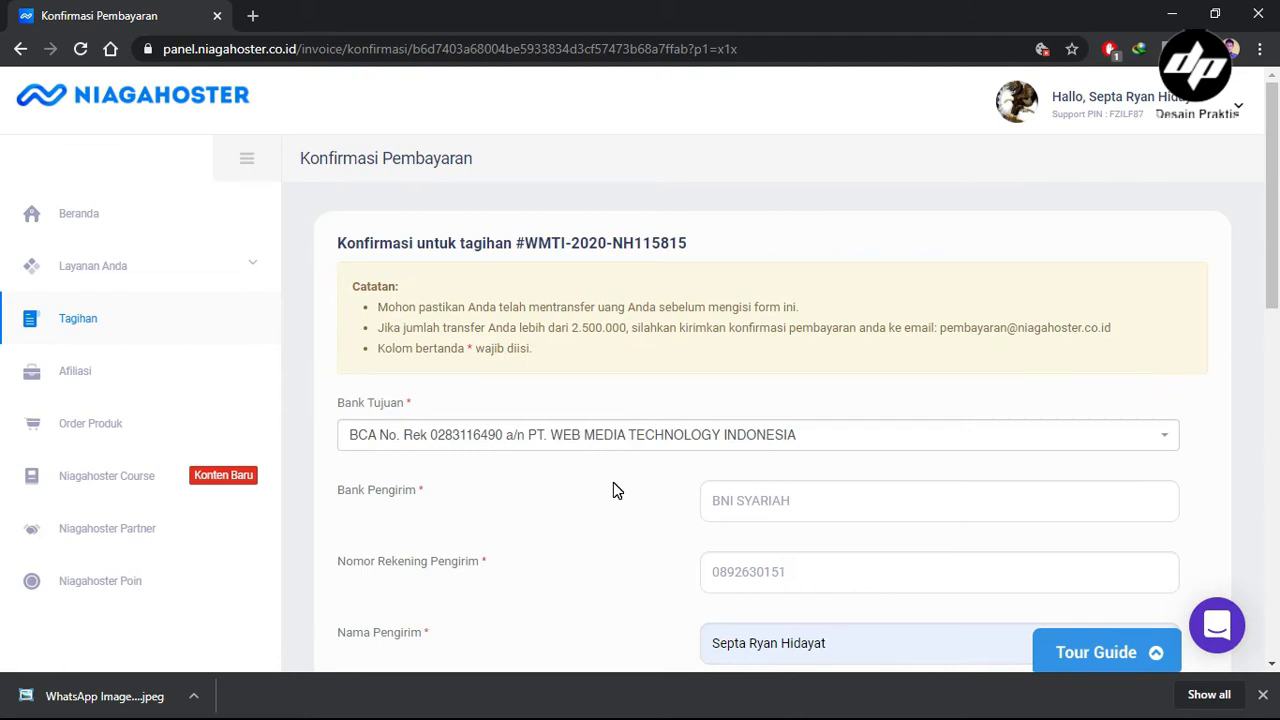
Step: Submit the payment confirmation with the attached proof of payment and dismiss the response dialog
{"action": "scroll", "coordinate": [628, 555], "scroll_direction": "down", "scroll_amount": 5}
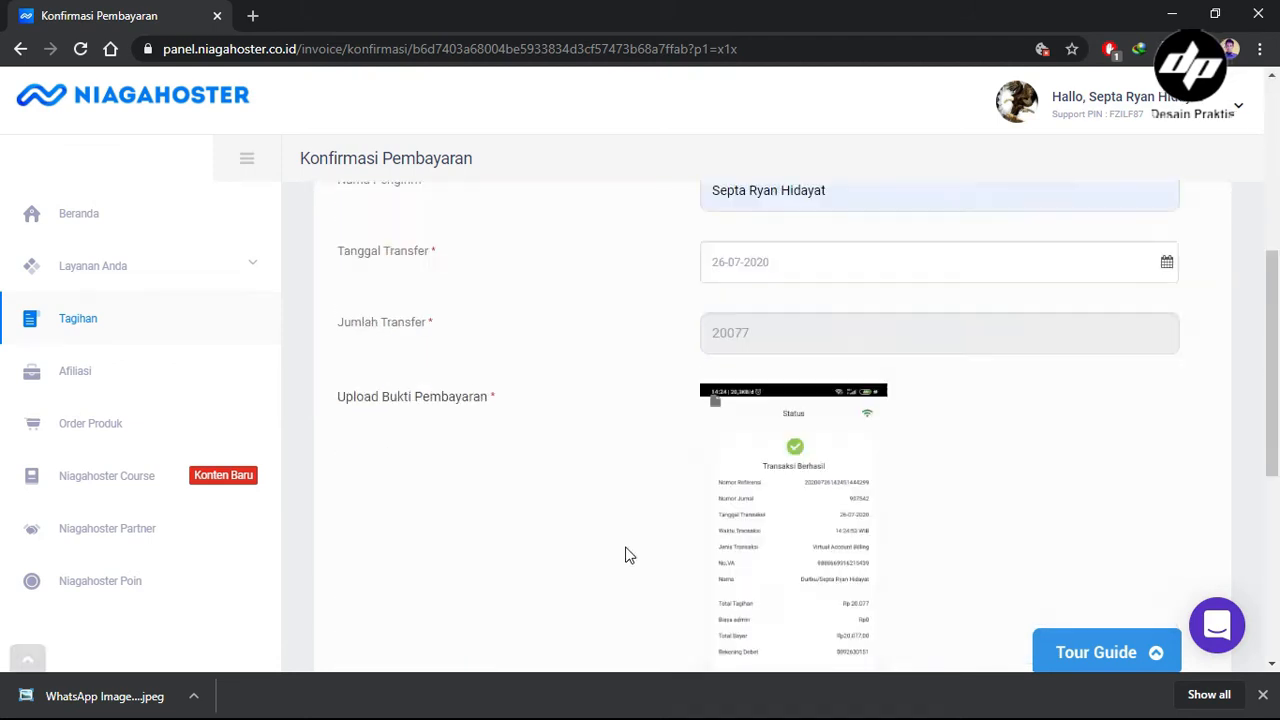
{"action": "scroll", "coordinate": [628, 555], "scroll_direction": "down", "scroll_amount": 5}
{"action": "left_click", "coordinate": [1165, 560]}
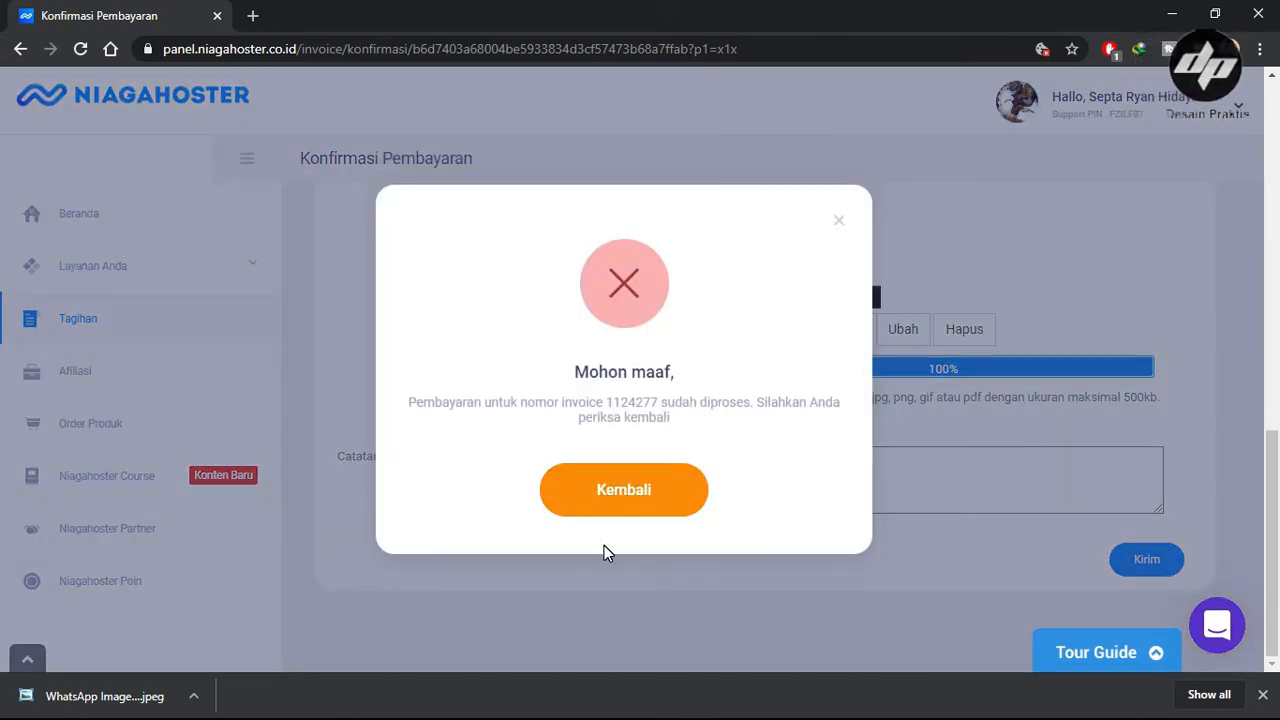
{"action": "left_click", "coordinate": [630, 497]}
{"action": "scroll", "coordinate": [520, 470], "scroll_direction": "up", "scroll_amount": 2}
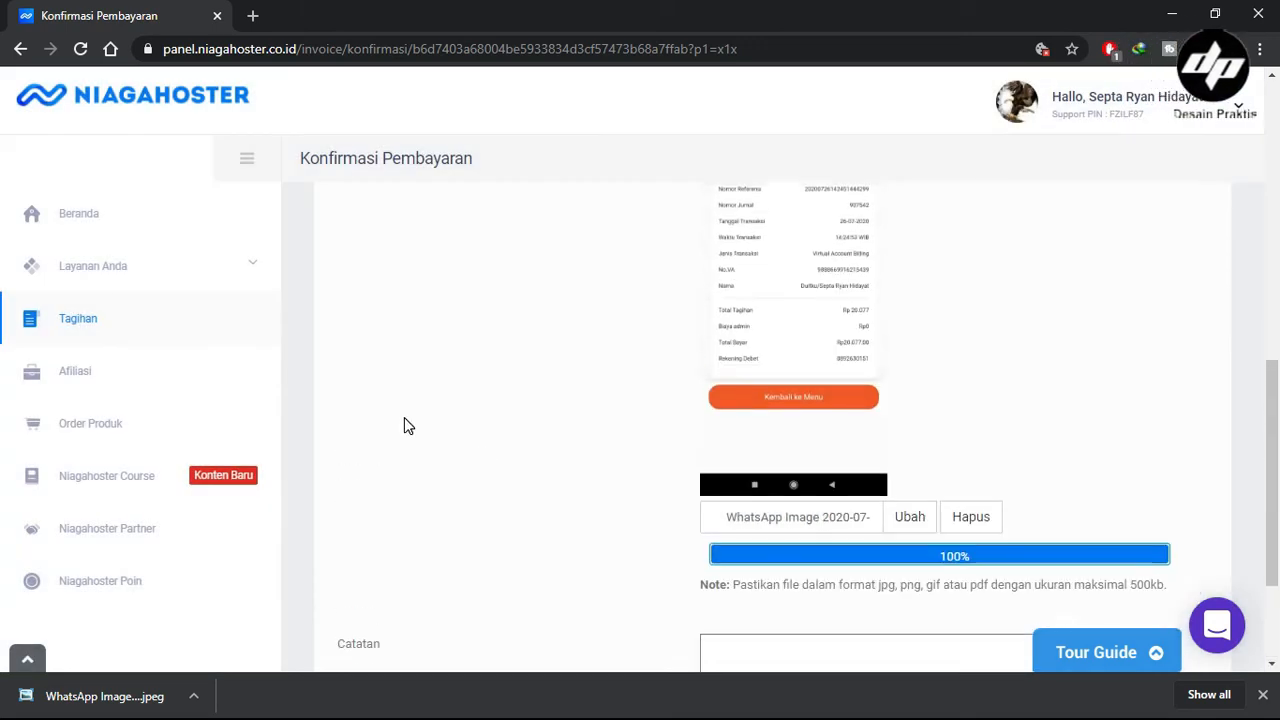
Step: Return to the member area home page and check the status of koperasirobbani.xyz among the active domains
{"action": "left_click", "coordinate": [108, 213]}
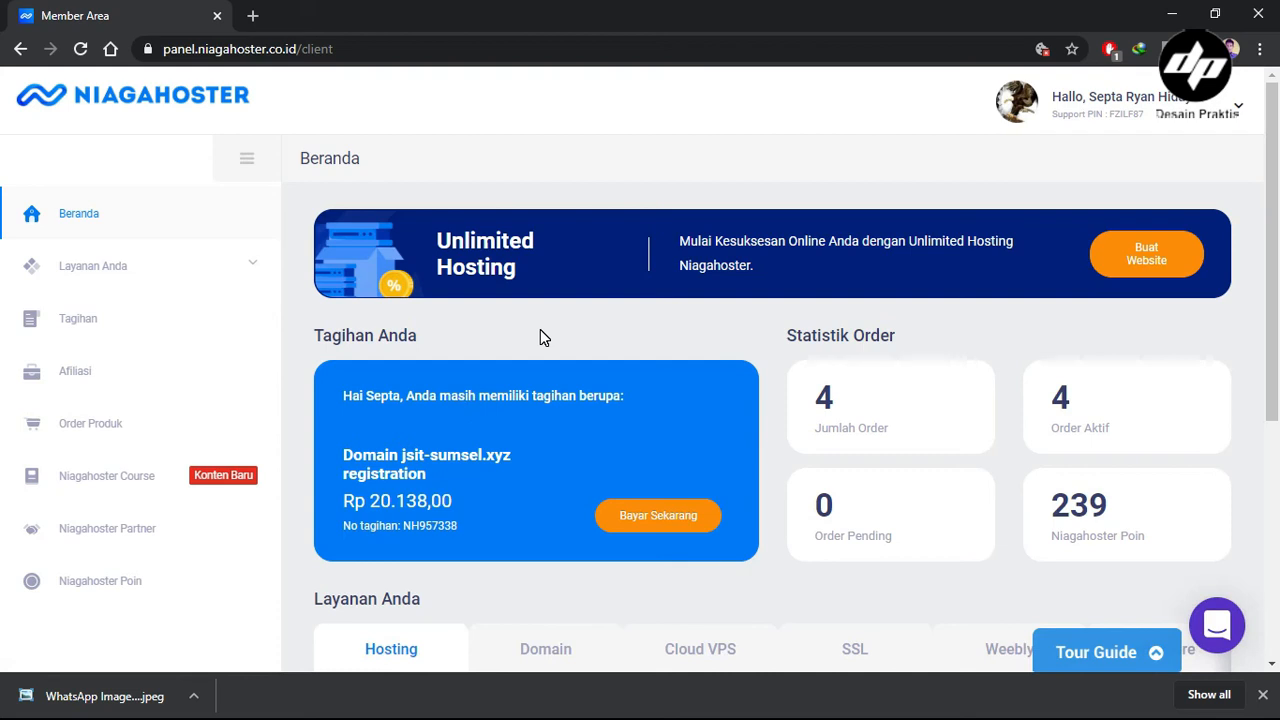
{"action": "scroll", "coordinate": [540, 337], "scroll_direction": "down", "scroll_amount": 3}
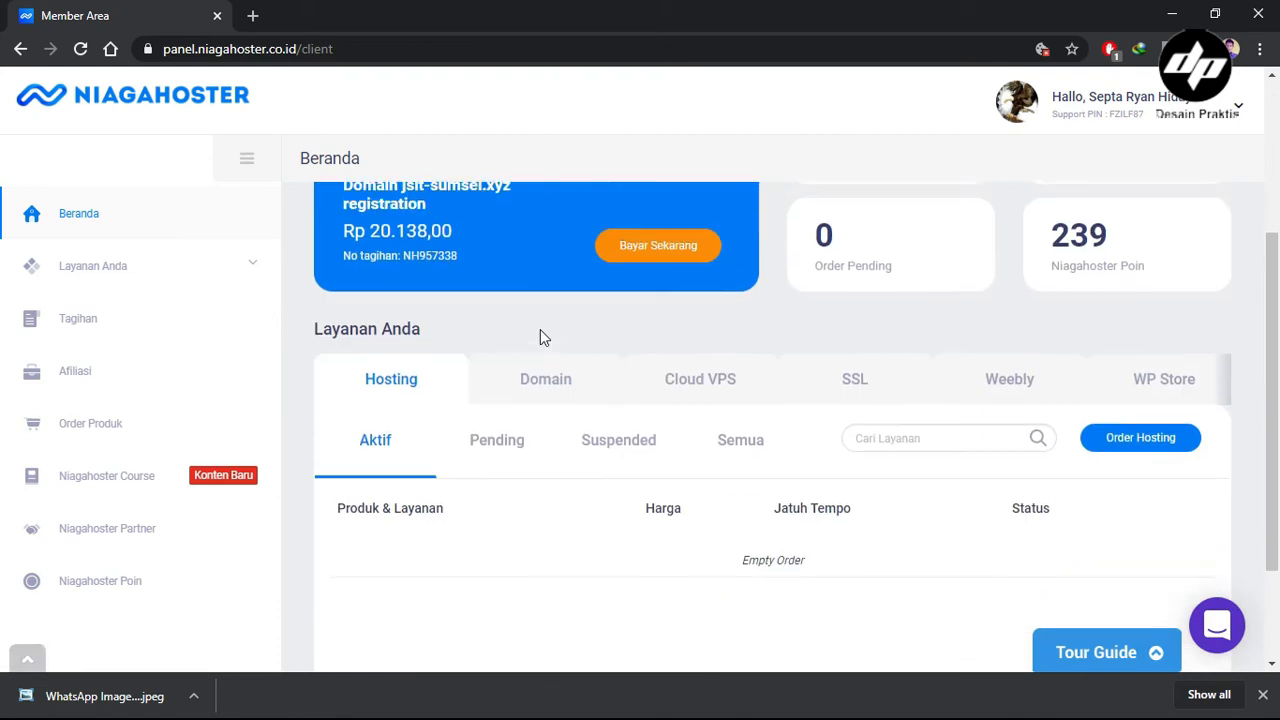
{"action": "left_click", "coordinate": [532, 368]}
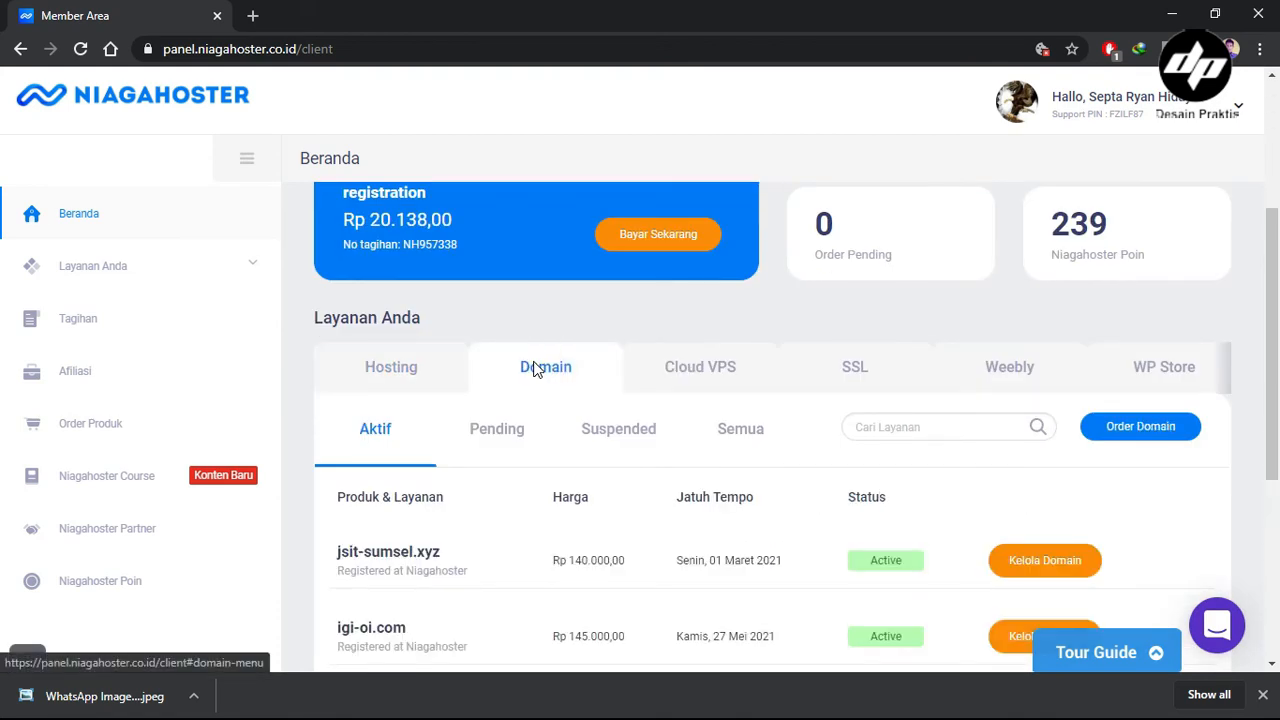
{"action": "scroll", "coordinate": [491, 497], "scroll_direction": "down", "scroll_amount": 3}
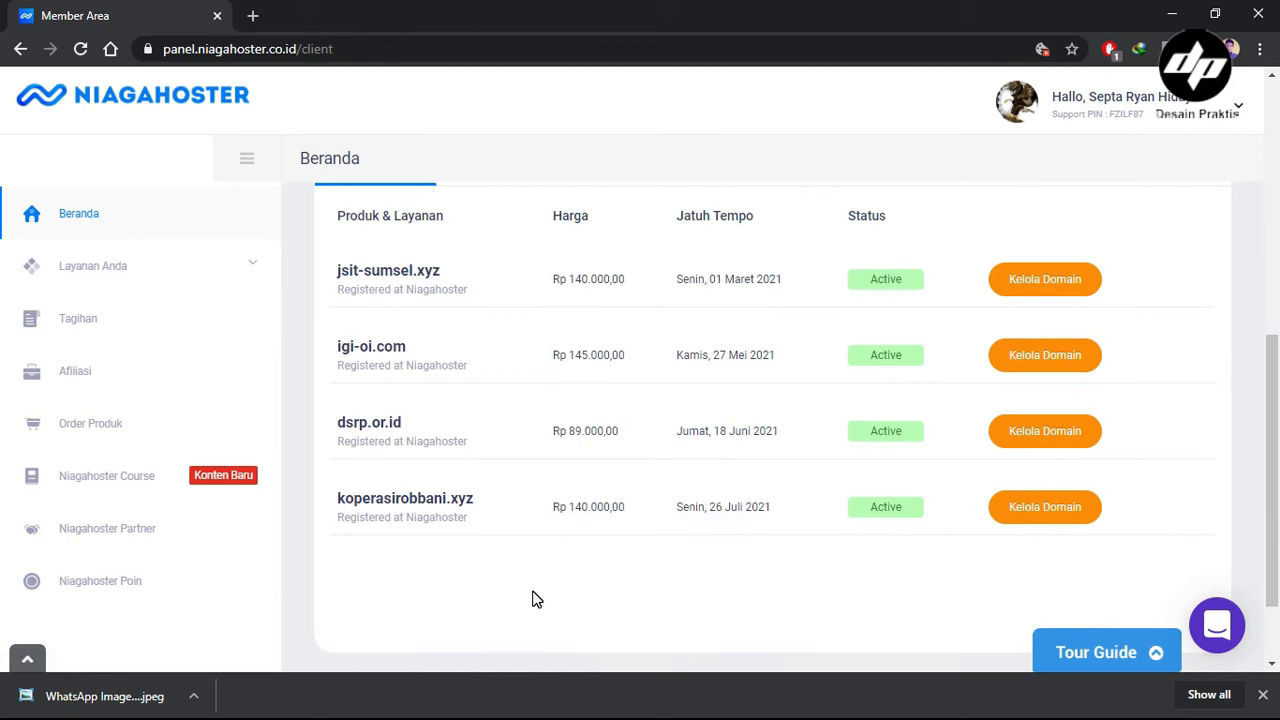
{"action": "scroll", "coordinate": [532, 598], "scroll_direction": "up", "scroll_amount": 6}
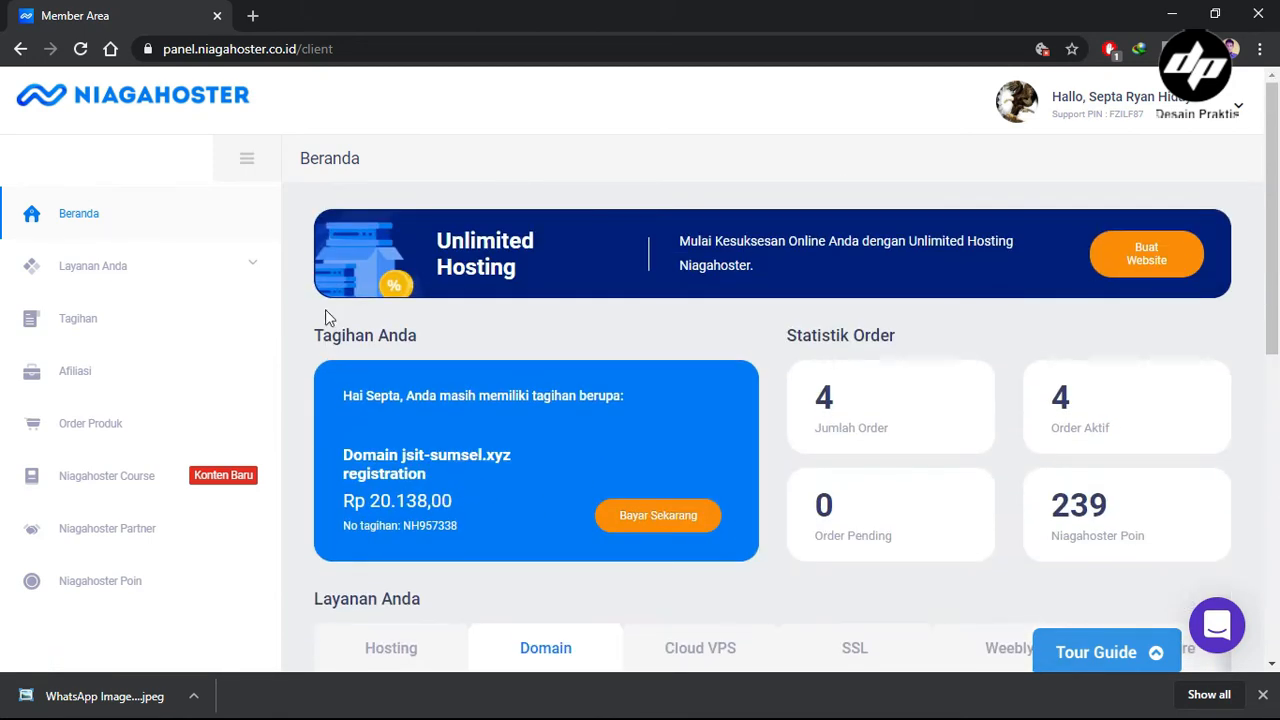
Step: Reload the member area home page, clear the browser's download bar and list the active domain services again
{"action": "left_click", "coordinate": [145, 225]}
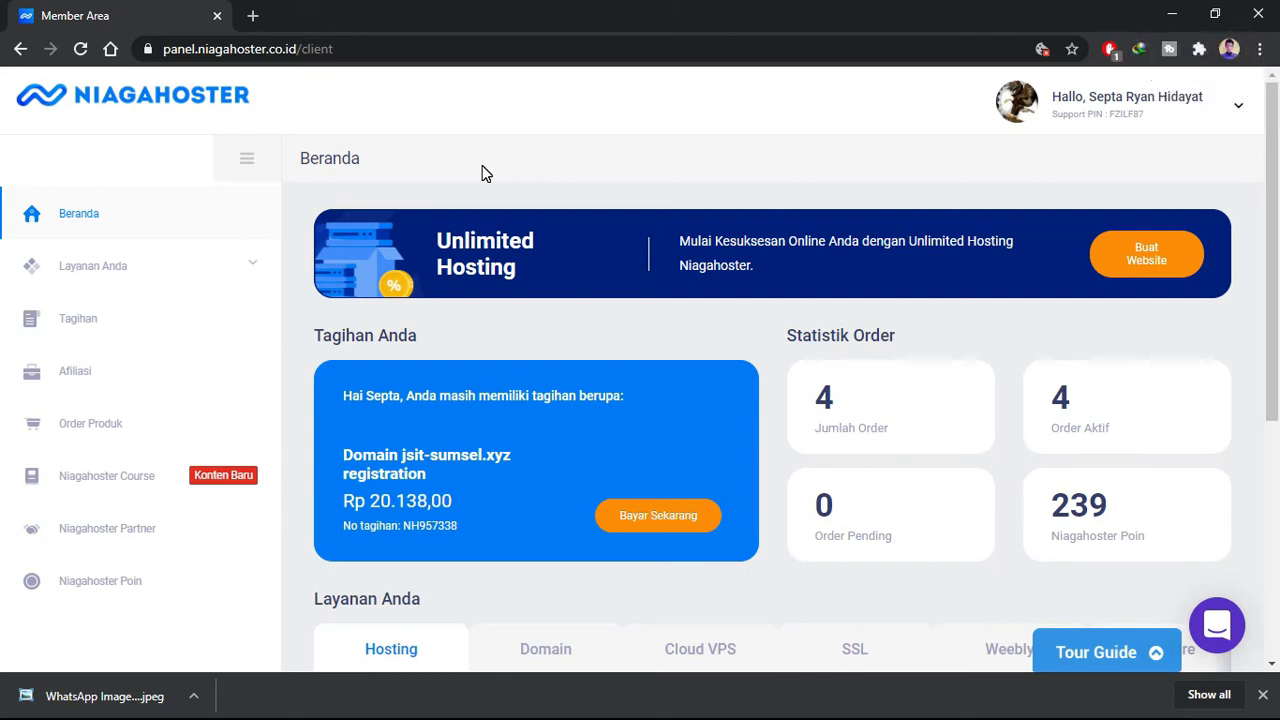
{"action": "scroll", "coordinate": [482, 174], "scroll_direction": "down", "scroll_amount": 4}
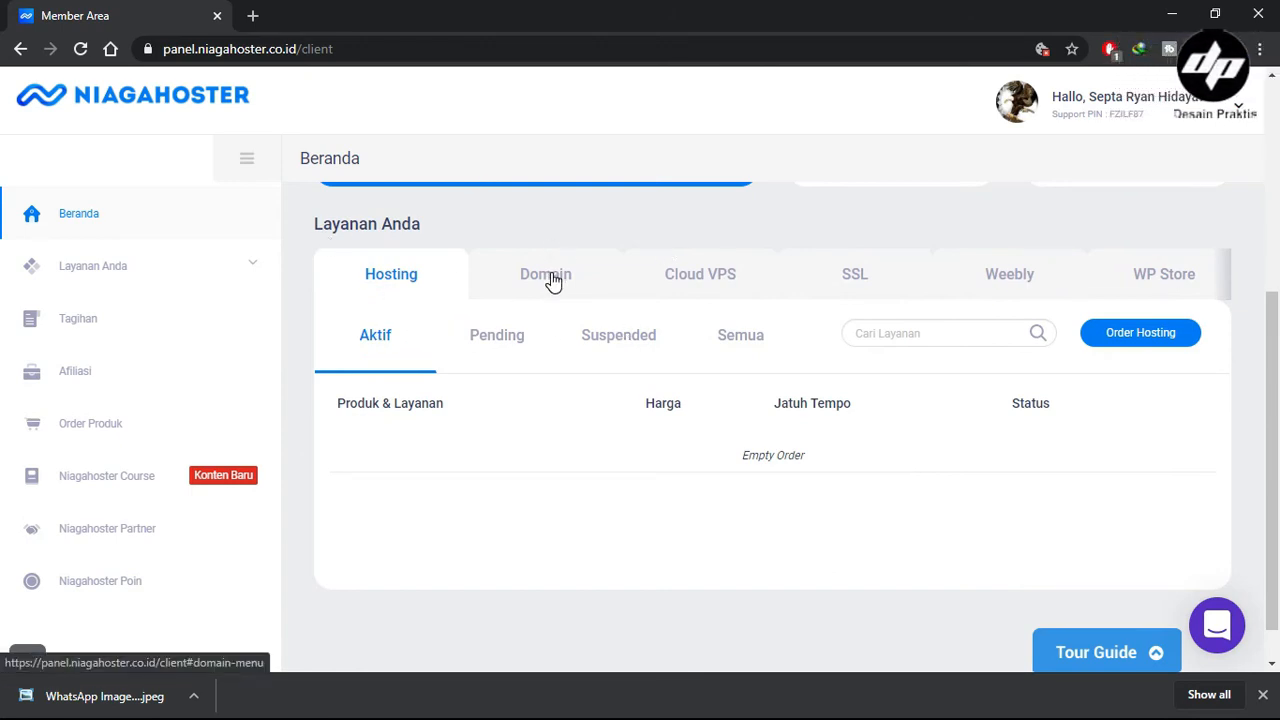
{"action": "left_click", "coordinate": [1262, 694]}
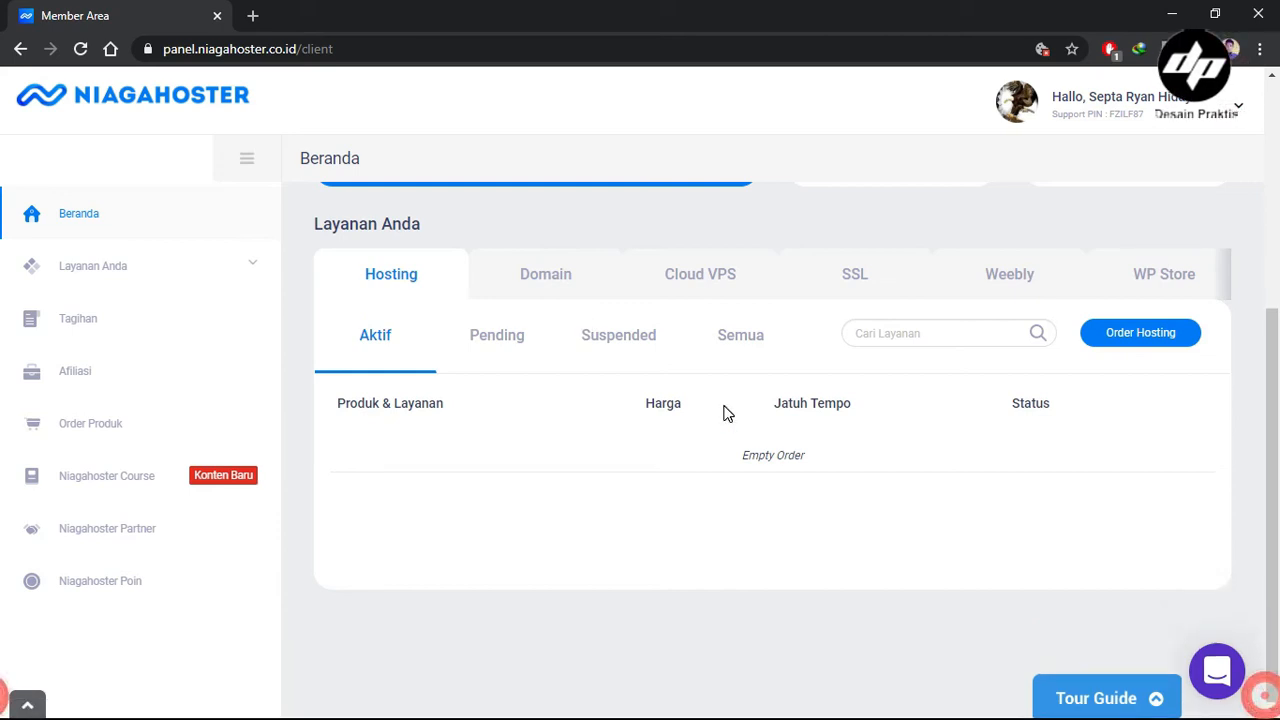
{"action": "left_click", "coordinate": [548, 282]}
{"action": "scroll", "coordinate": [563, 386], "scroll_direction": "down", "scroll_amount": 2}
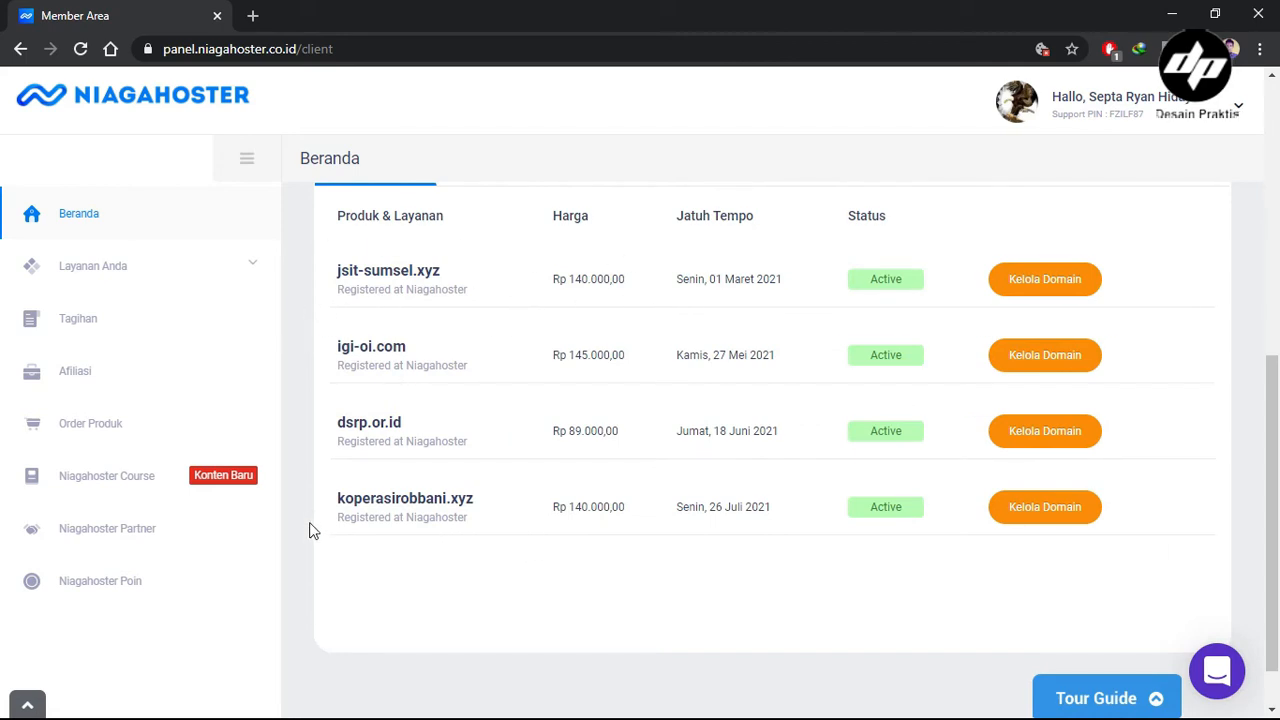
Step: Locate koperasirobbani.xyz in the active domain list and open its domain management page
{"action": "left_click", "coordinate": [731, 510]}
{"action": "scroll", "coordinate": [731, 513], "scroll_direction": "down", "scroll_amount": 1}
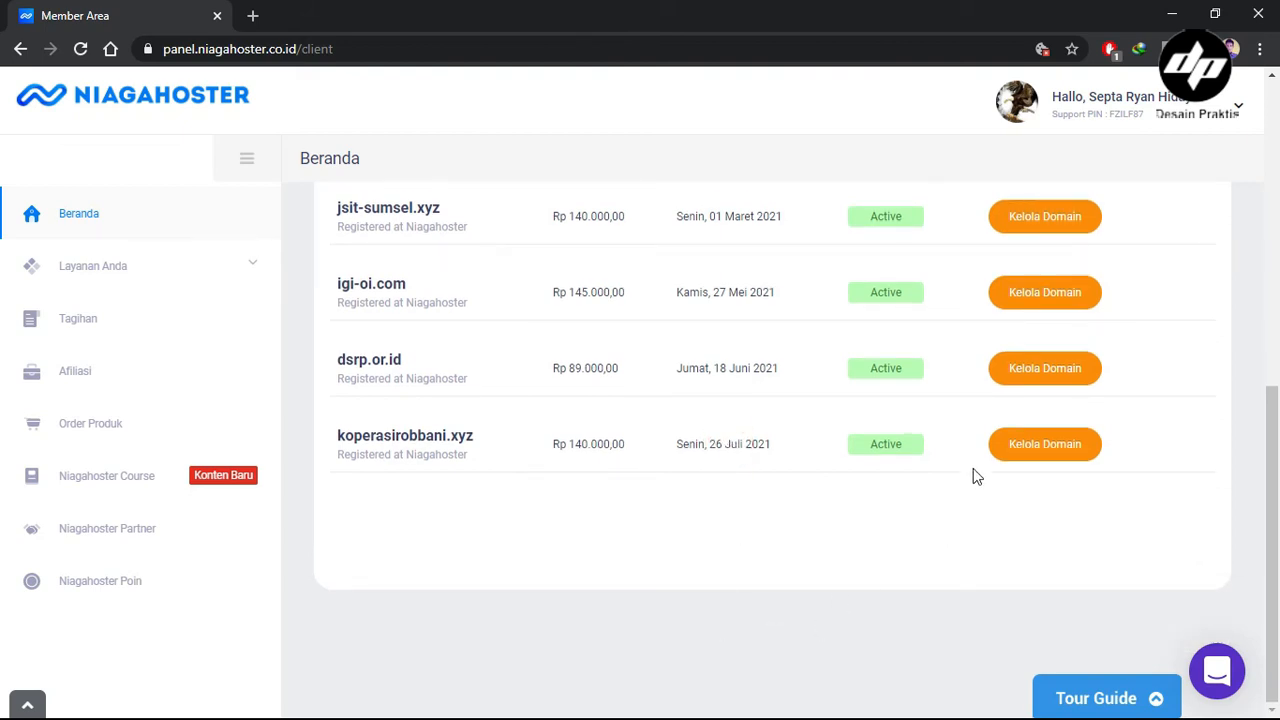
{"action": "scroll", "coordinate": [600, 476], "scroll_direction": "up", "scroll_amount": 3}
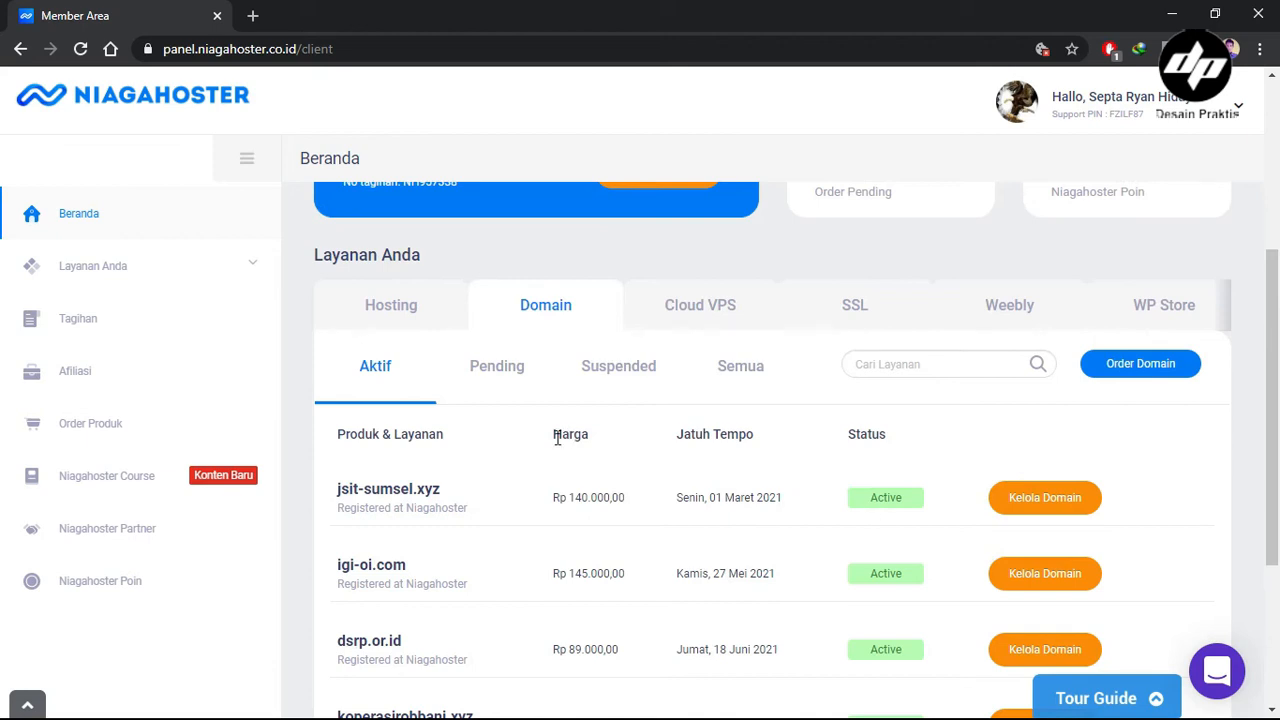
{"action": "scroll", "coordinate": [613, 476], "scroll_direction": "down", "scroll_amount": 3}
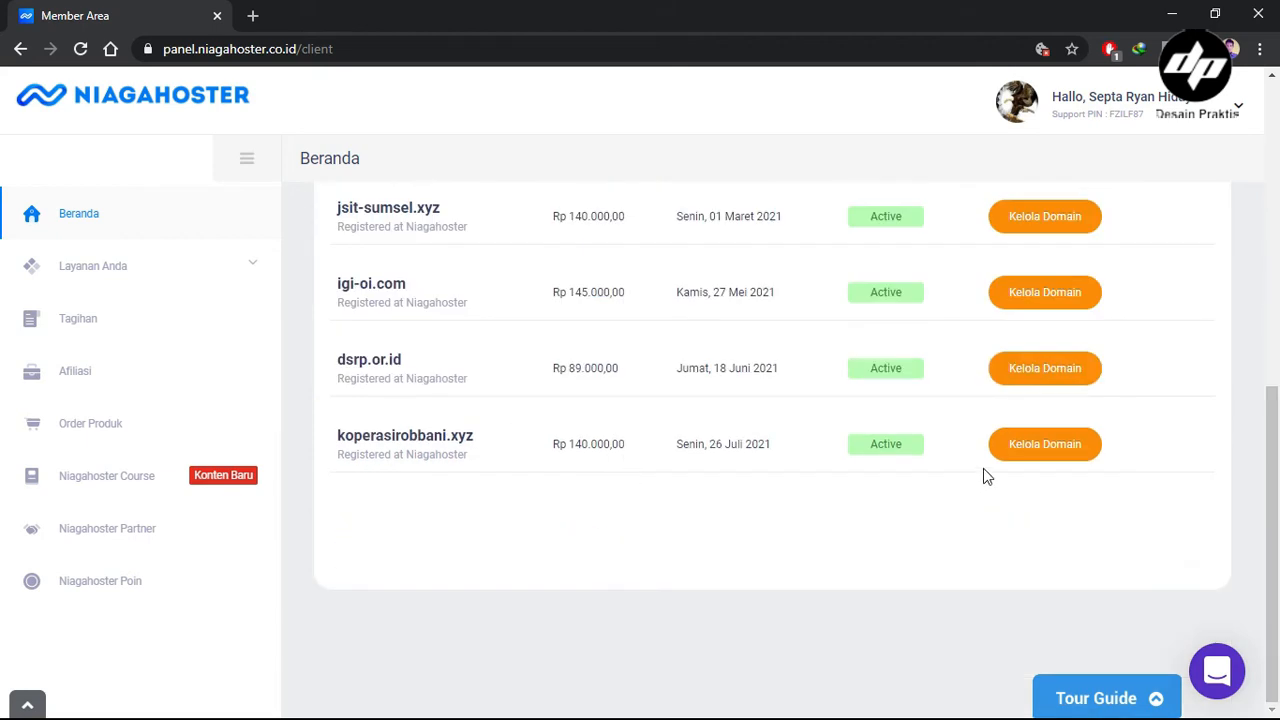
{"action": "left_click", "coordinate": [1036, 455]}
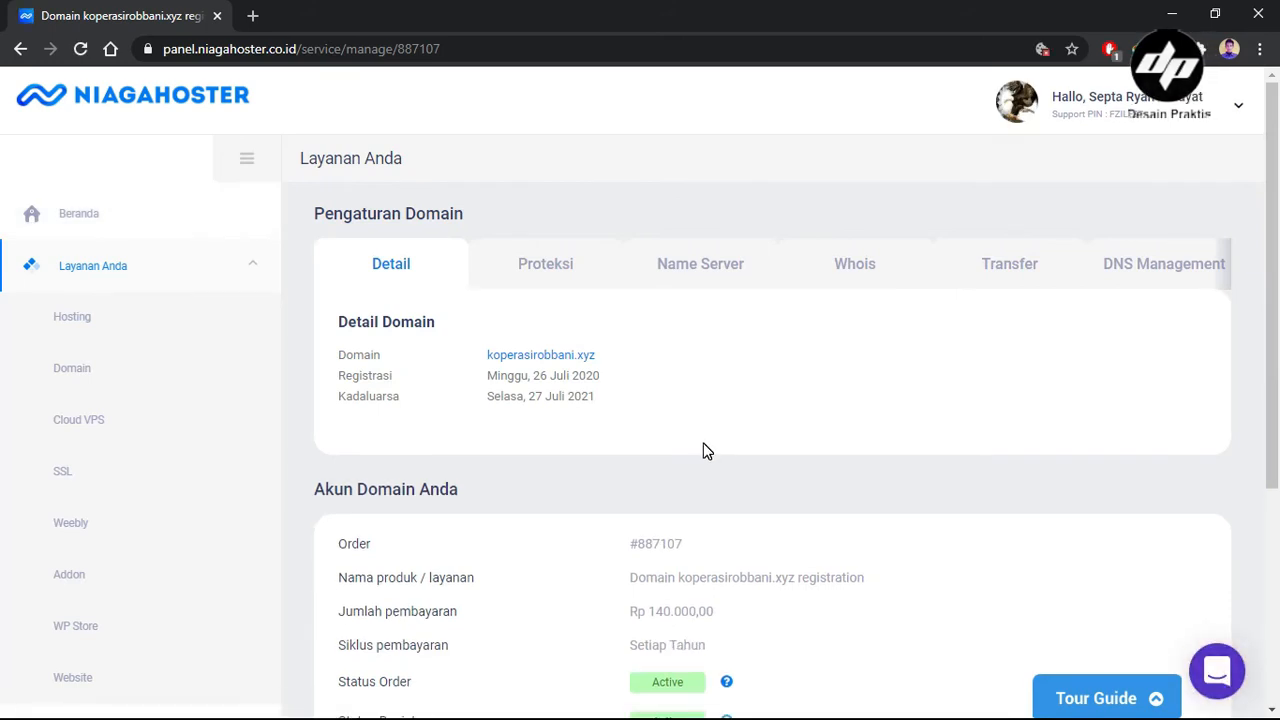
Step: Switch to Blogger and open the basic settings (Dasar) of the blog Situs Jual Beli Serba Ada
{"action": "scroll", "coordinate": [703, 451], "scroll_direction": "down", "scroll_amount": 3}
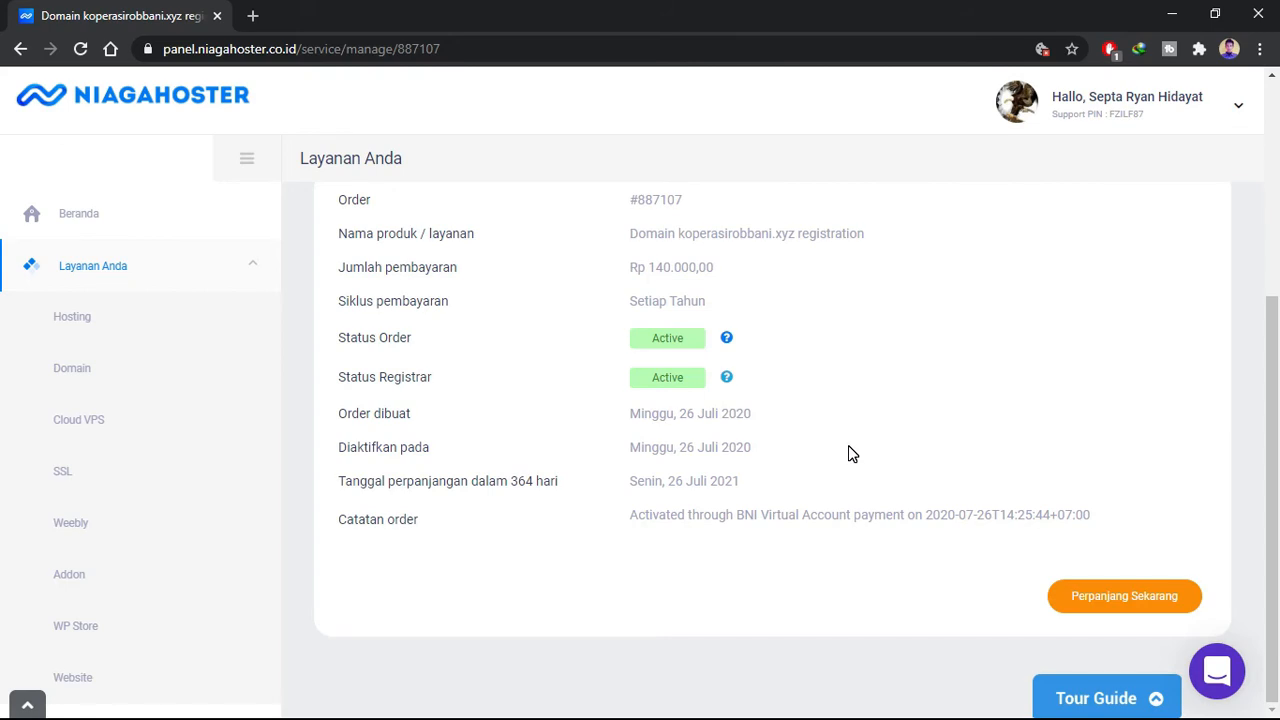
{"action": "scroll", "coordinate": [849, 450], "scroll_direction": "up", "scroll_amount": 3}
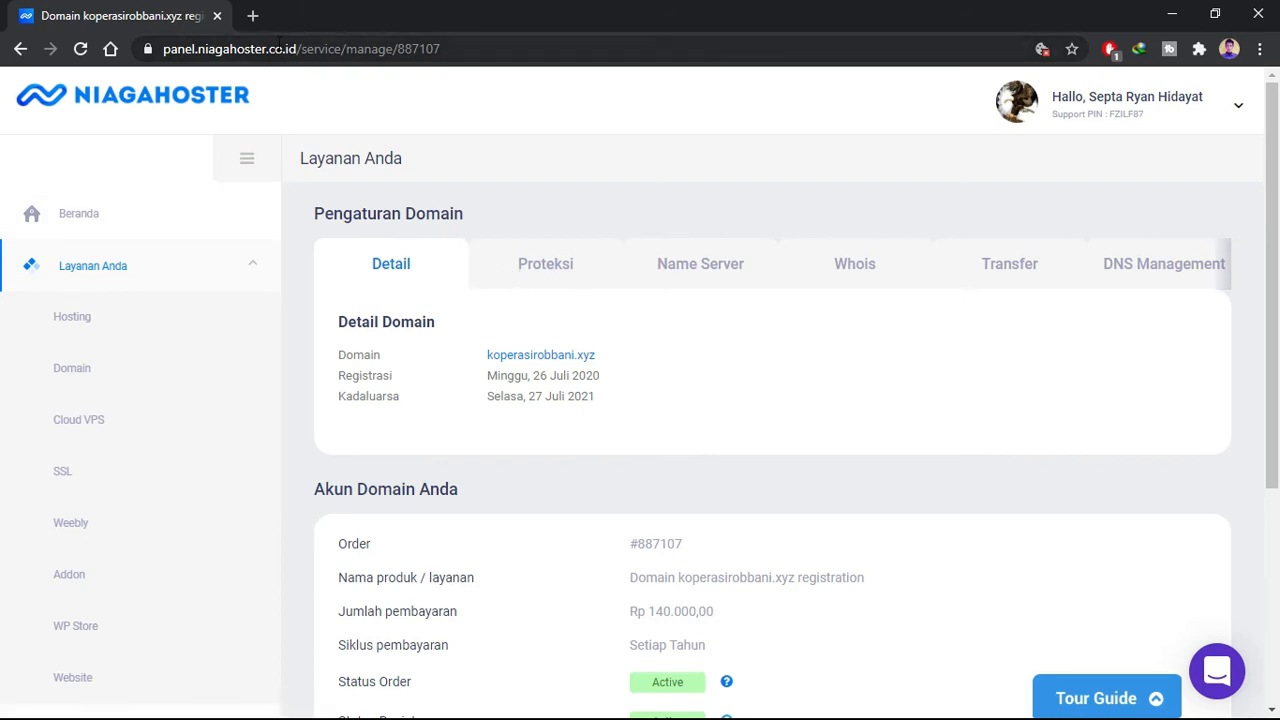
{"action": "left_click", "coordinate": [253, 17]}
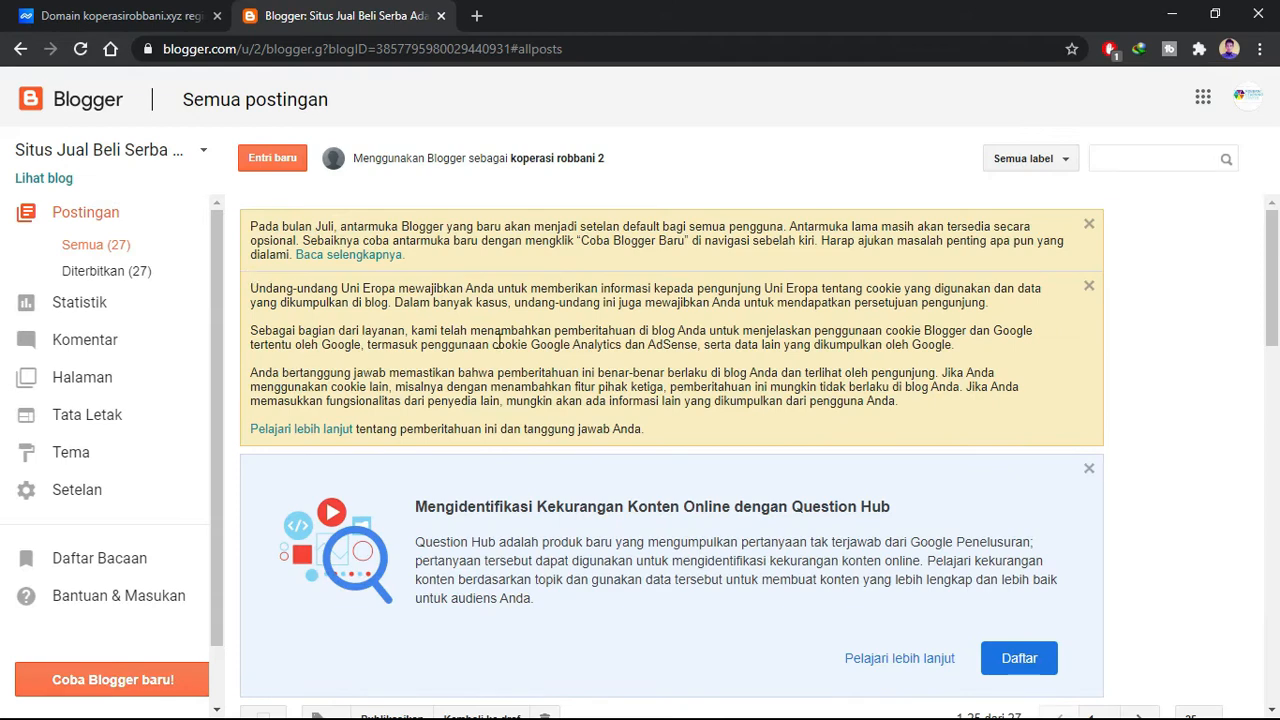
{"action": "scroll", "coordinate": [497, 343], "scroll_direction": "down", "scroll_amount": 5}
{"action": "left_click", "coordinate": [117, 492]}
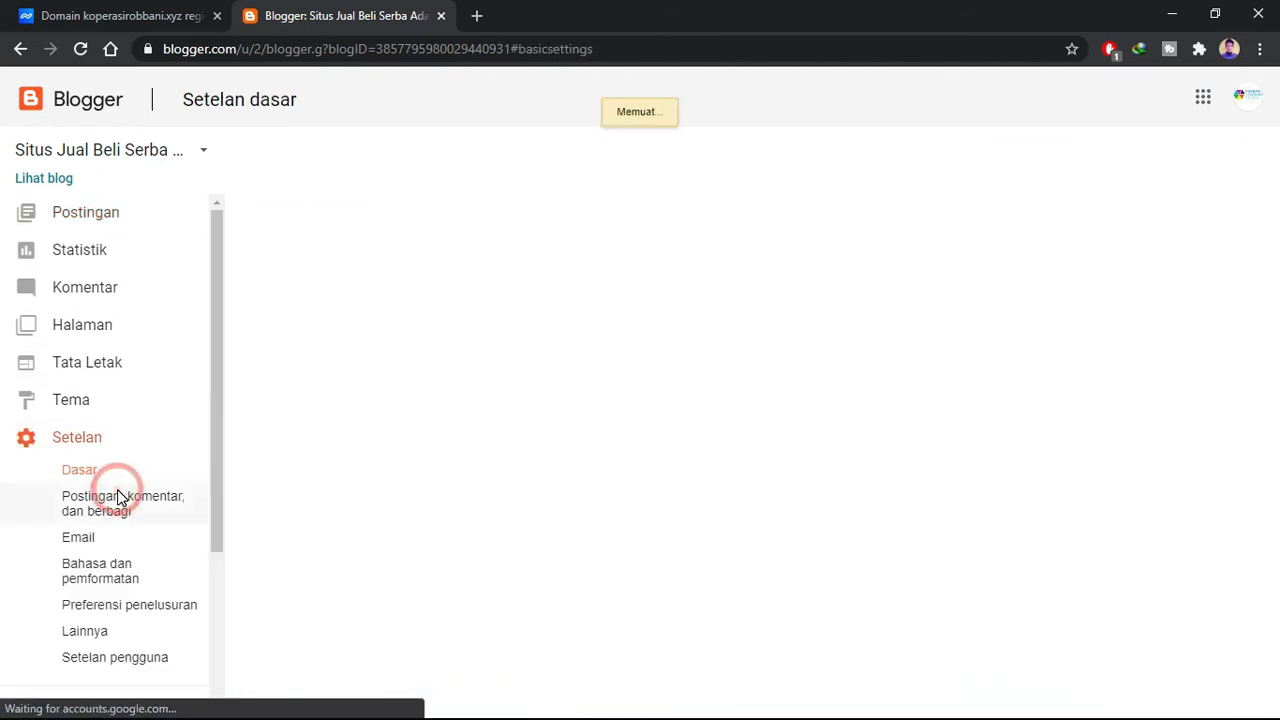
{"action": "scroll", "coordinate": [157, 460], "scroll_direction": "down", "scroll_amount": 1}
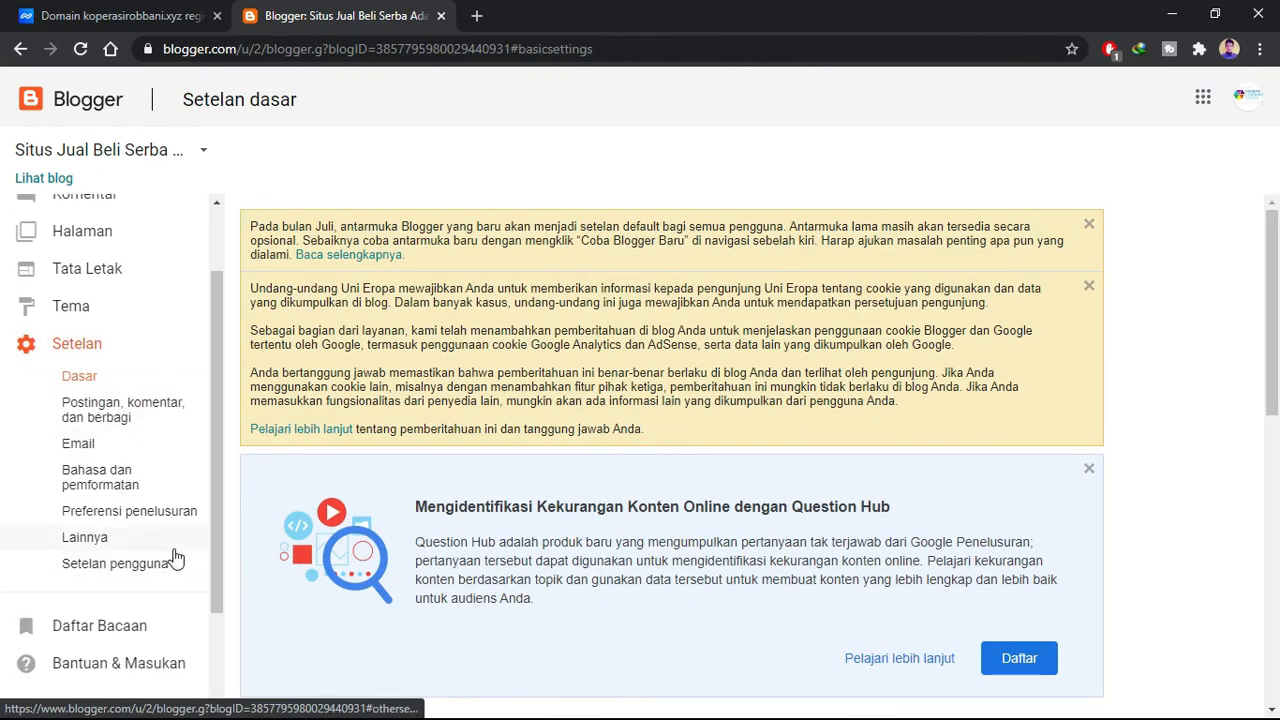
{"action": "scroll", "coordinate": [305, 560], "scroll_direction": "down", "scroll_amount": 5}
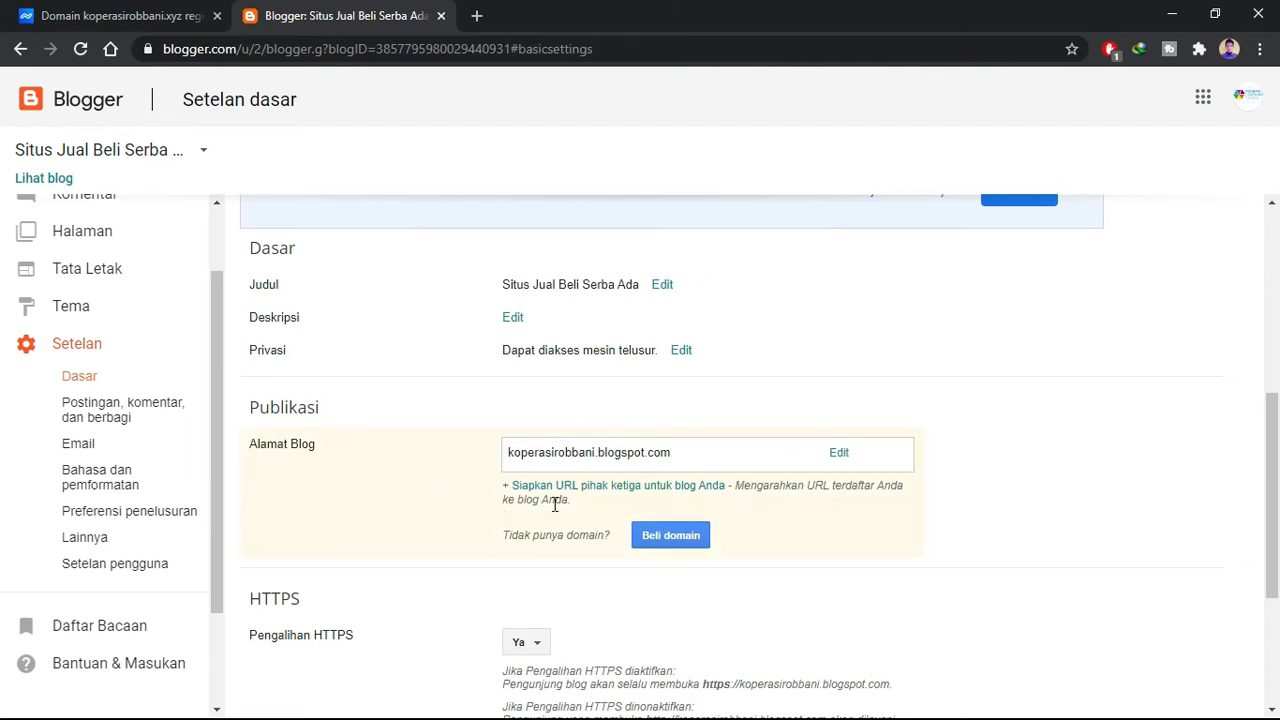
{"action": "left_click", "coordinate": [627, 491]}
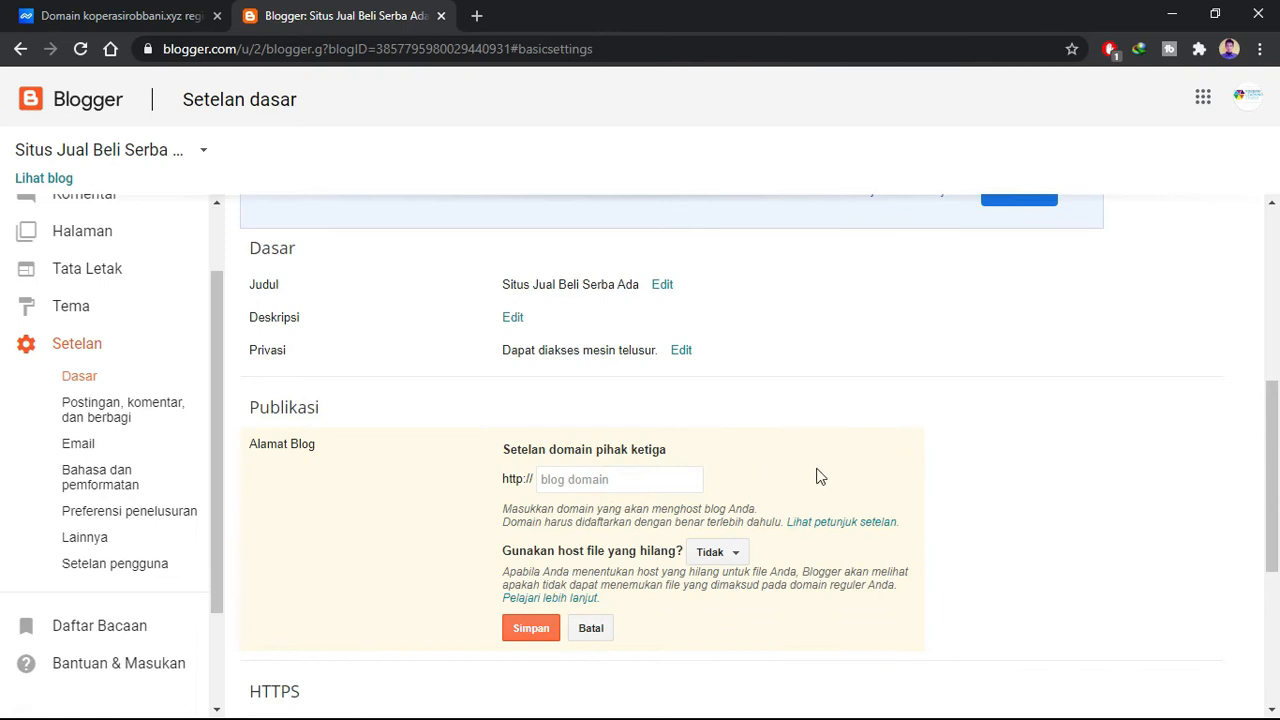
{"action": "scroll", "coordinate": [838, 481], "scroll_direction": "down", "scroll_amount": 1}
{"action": "left_click", "coordinate": [617, 386]}
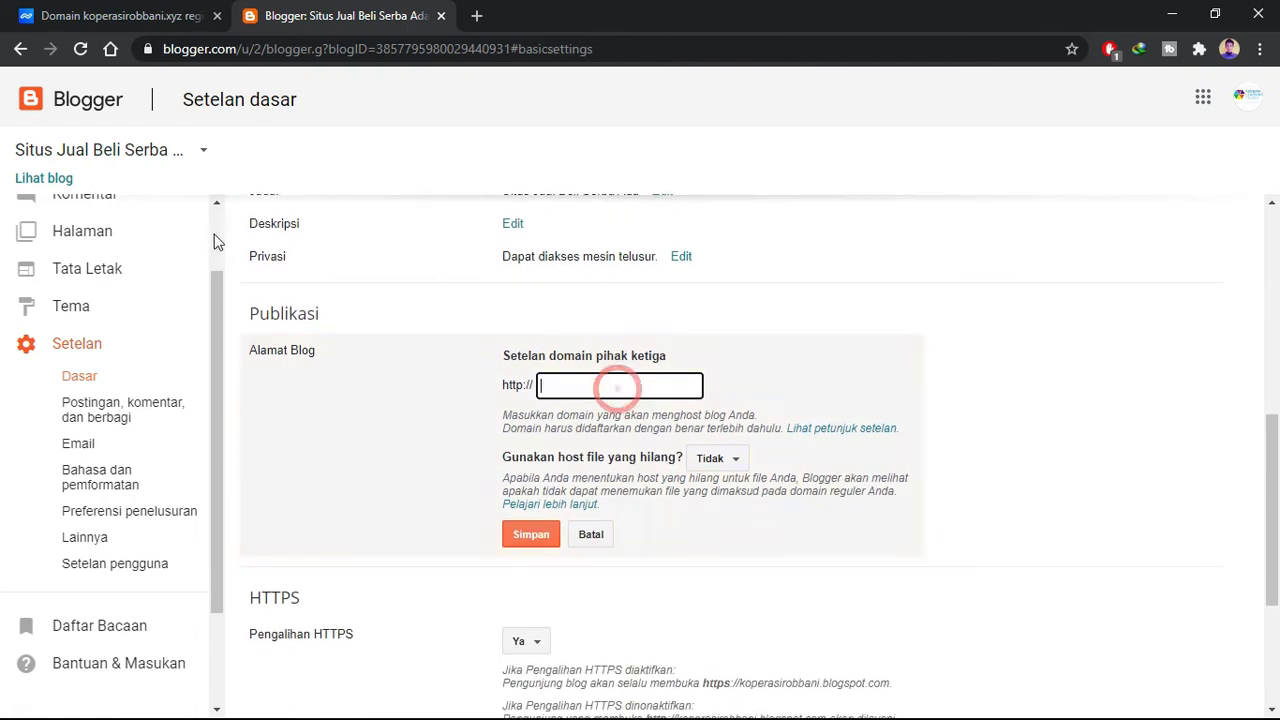
{"action": "right_click", "coordinate": [588, 388]}
{"action": "left_click", "coordinate": [626, 205]}
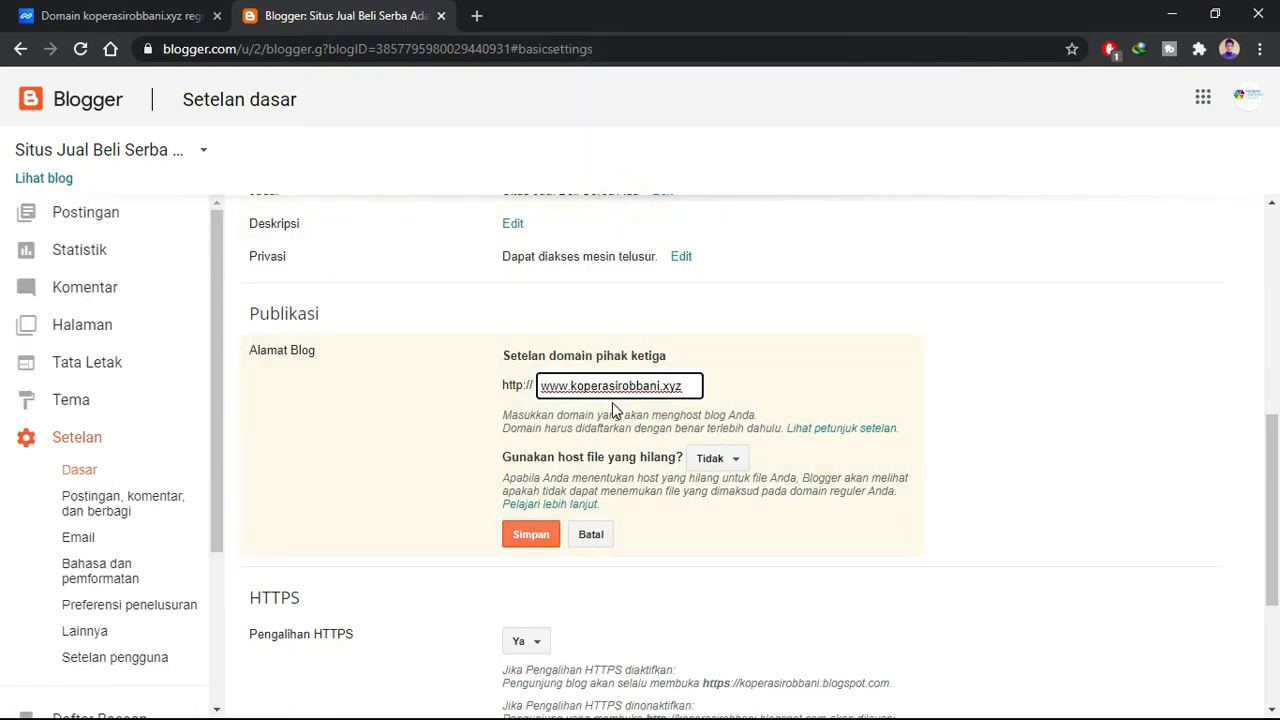
{"action": "left_click", "coordinate": [535, 542]}
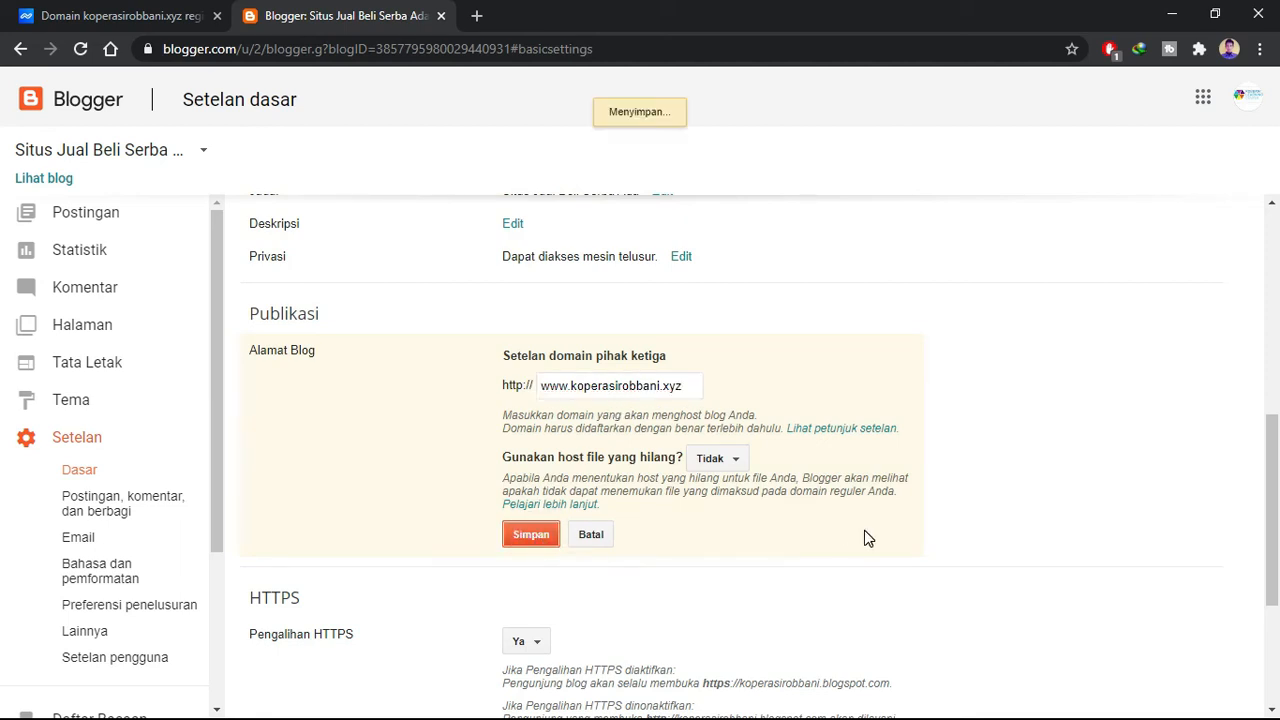
Step: Examine the two CNAME records that Blogger requires for verifying the third-party domain
{"action": "scroll", "coordinate": [930, 510], "scroll_direction": "up", "scroll_amount": 2}
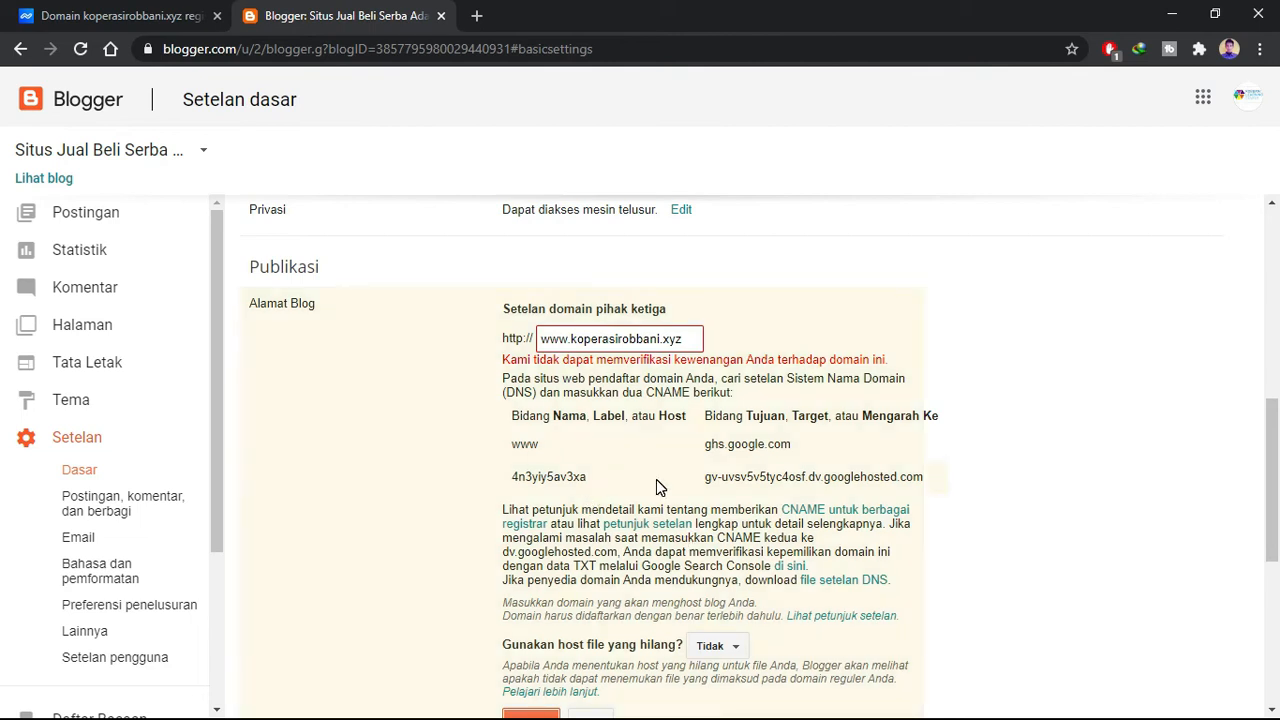
{"action": "scroll", "coordinate": [657, 481], "scroll_direction": "down", "scroll_amount": 1}
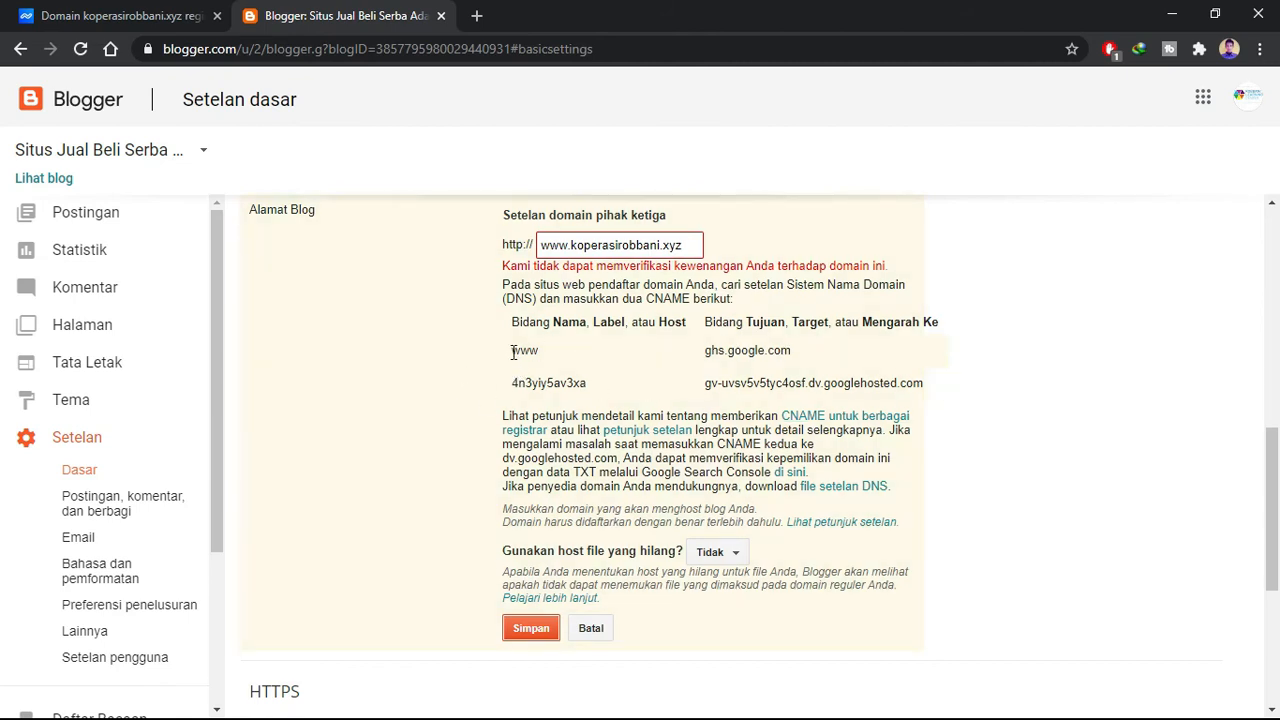
{"action": "left_click_drag", "start_coordinate": [512, 352], "coordinate": [940, 403]}
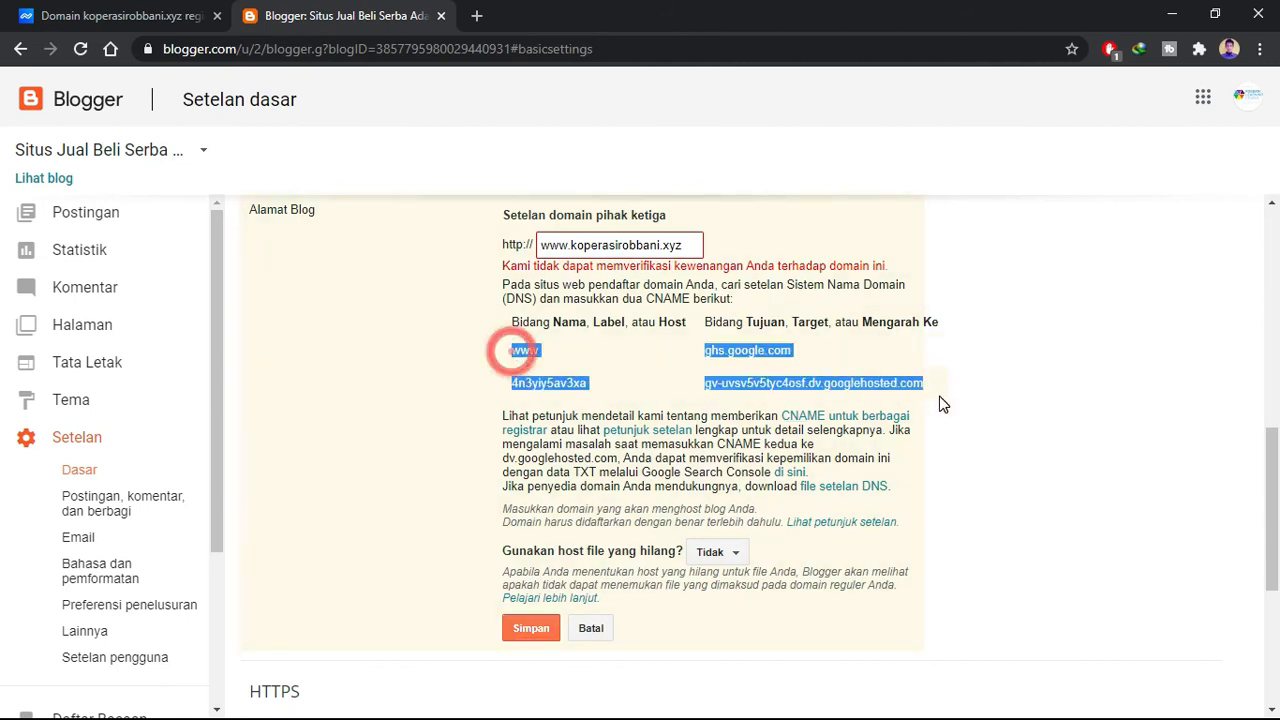
{"action": "left_click", "coordinate": [1030, 413]}
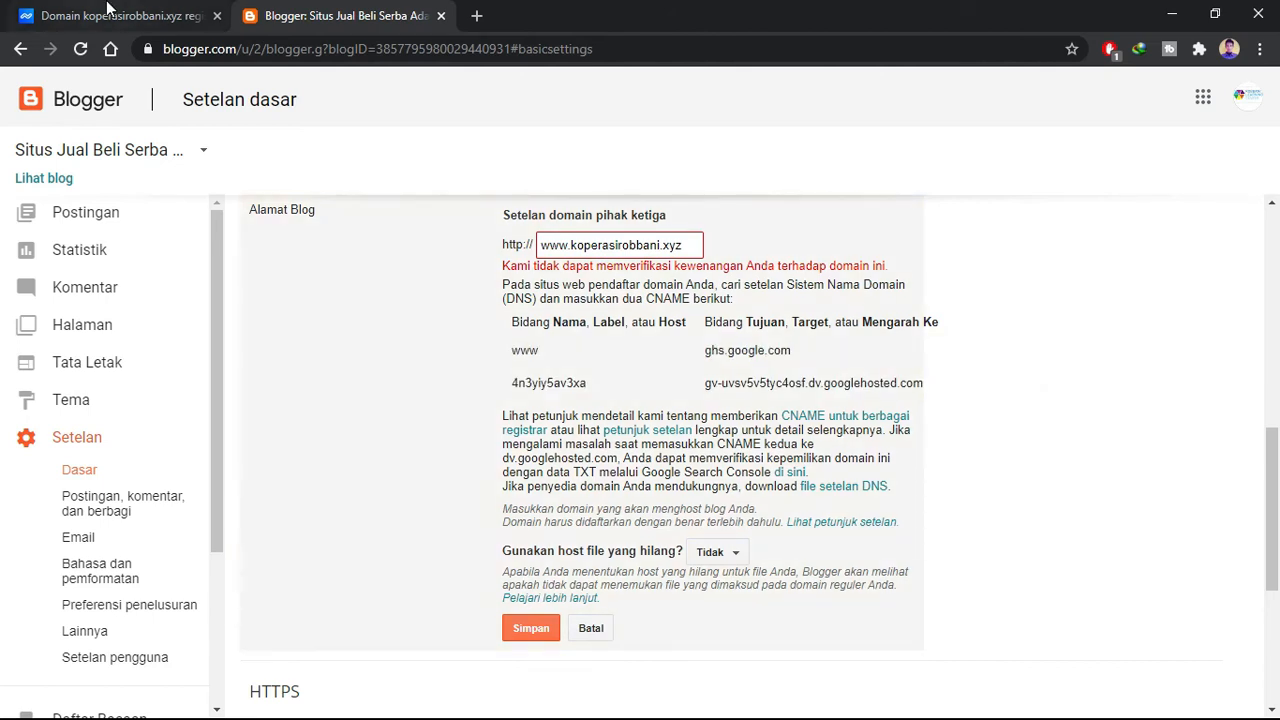
Step: Switch back to Niagahoster and open DNS Management for koperasirobbani.xyz
{"action": "left_click", "coordinate": [107, 12]}
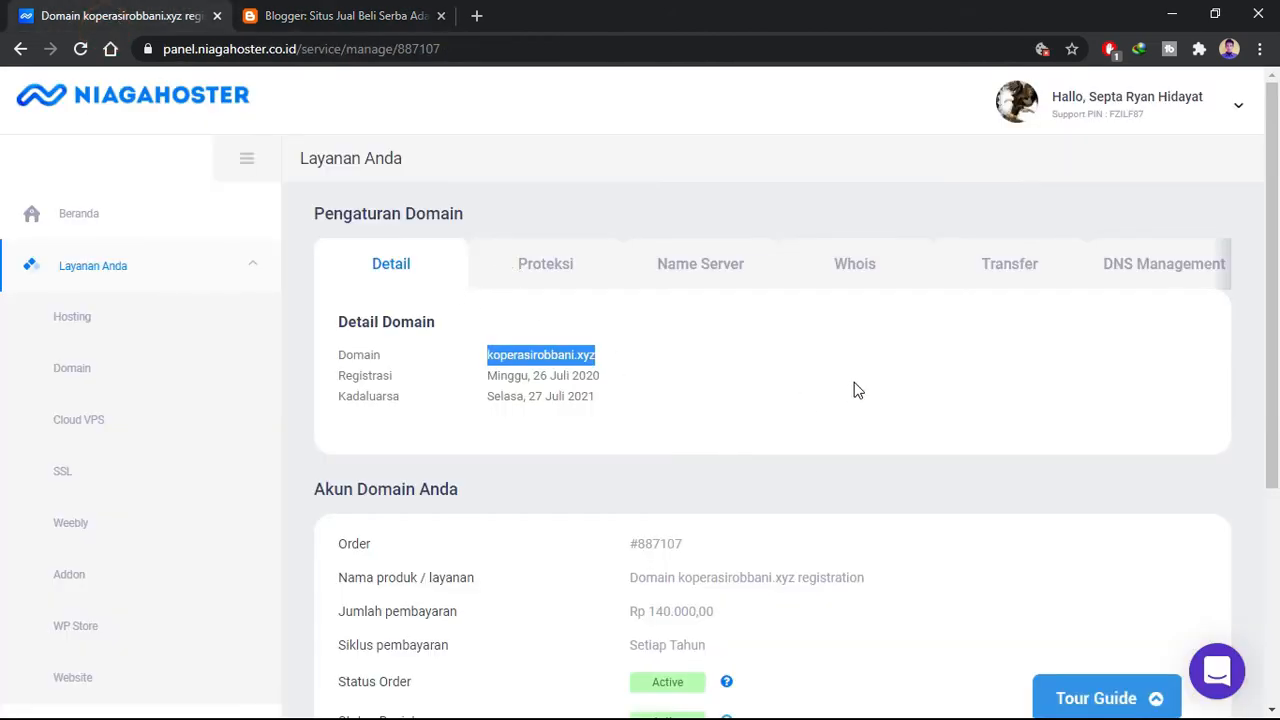
{"action": "left_click", "coordinate": [1155, 266]}
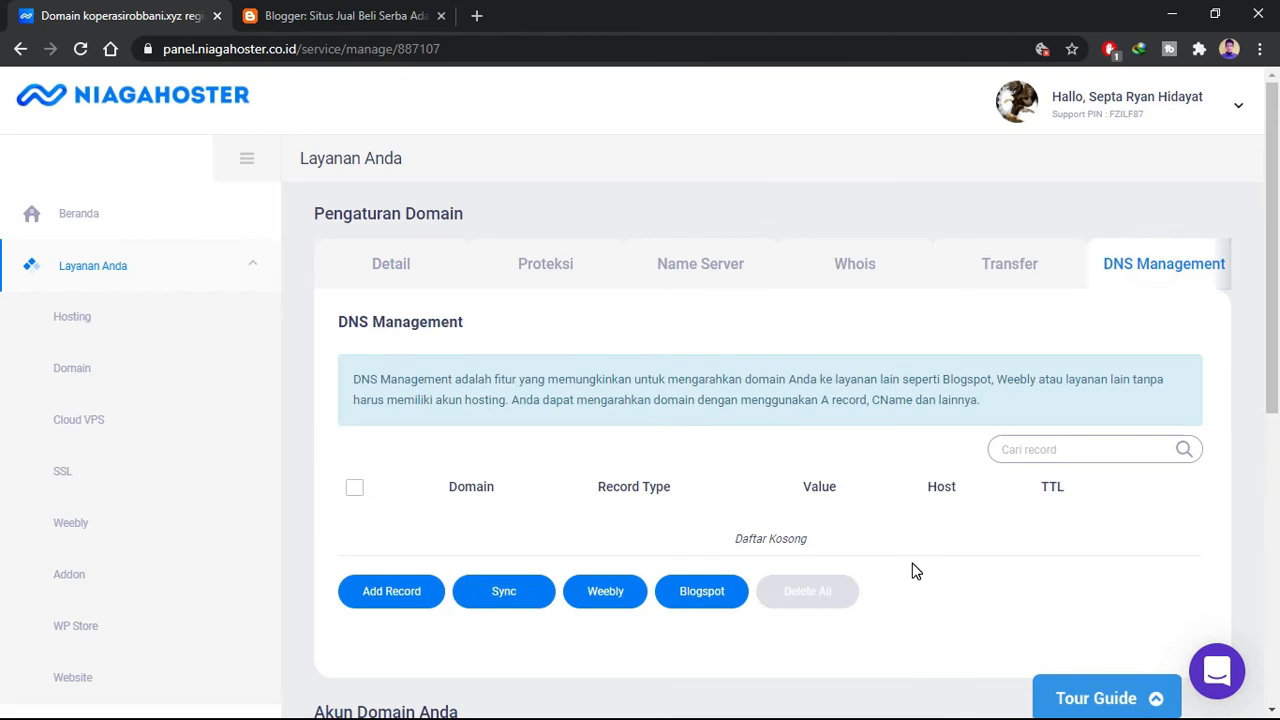
{"action": "scroll", "coordinate": [912, 571], "scroll_direction": "down", "scroll_amount": 1}
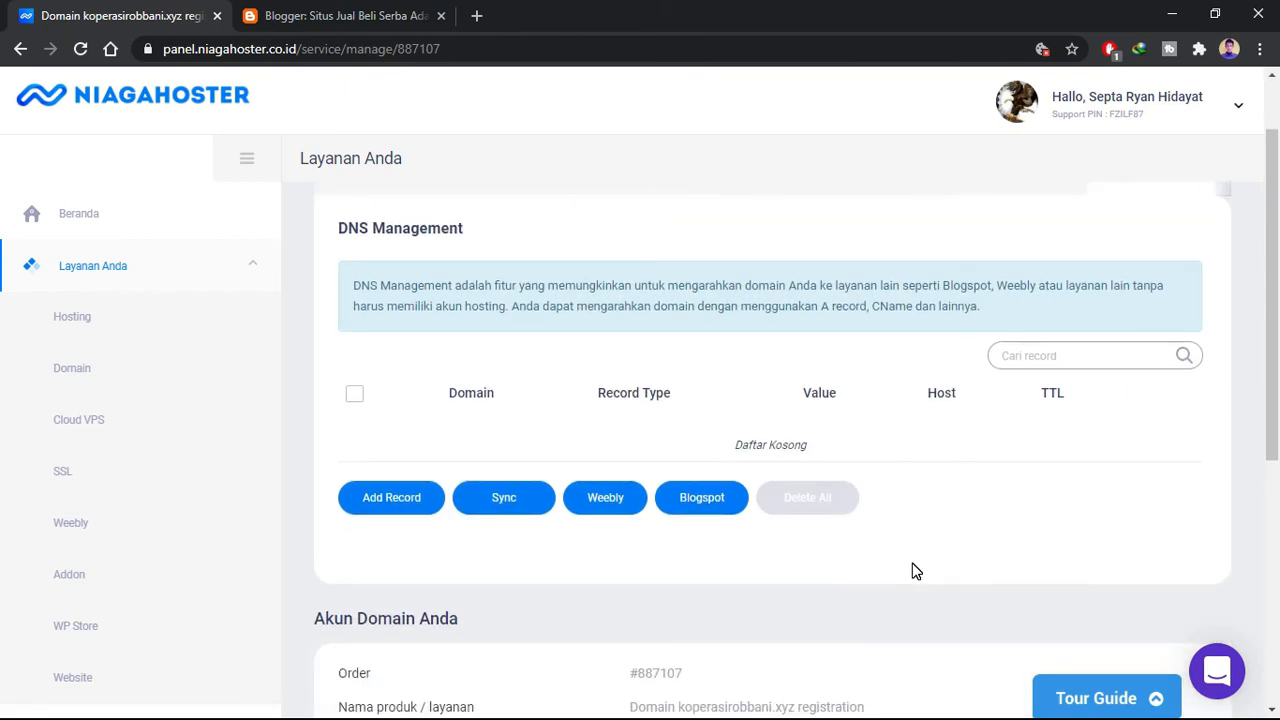
{"action": "scroll", "coordinate": [912, 571], "scroll_direction": "up", "scroll_amount": 1}
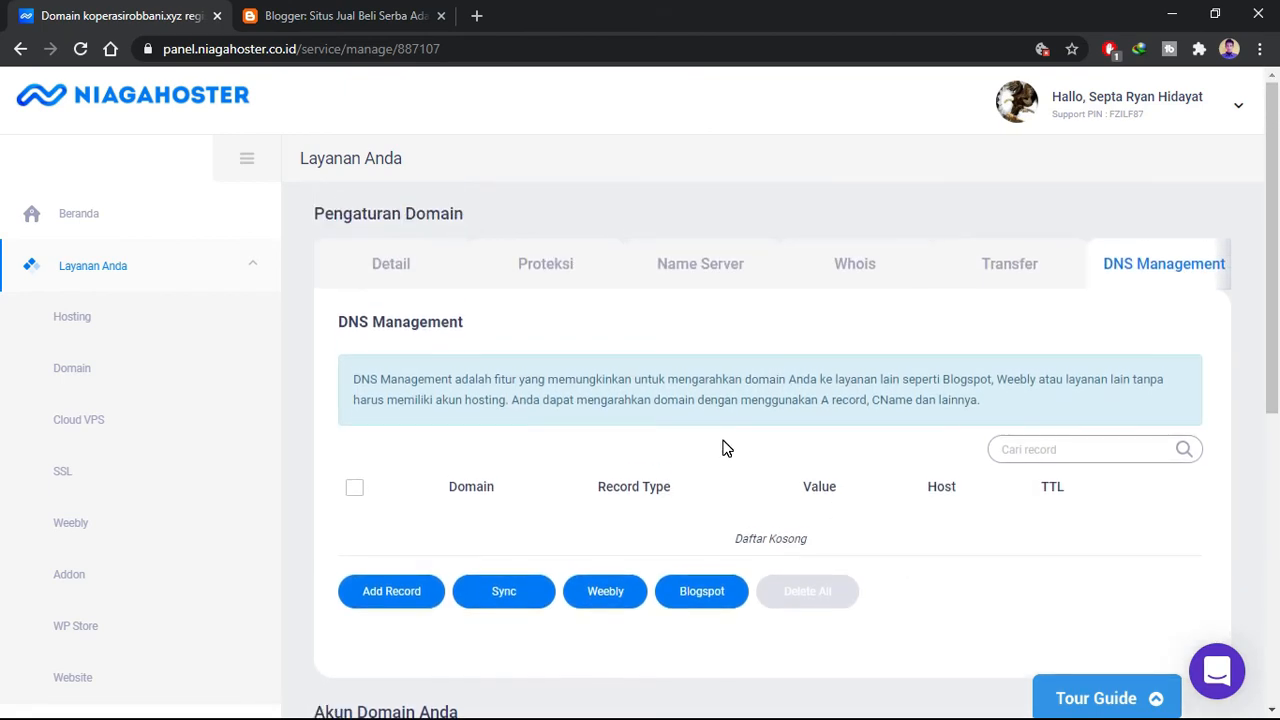
{"action": "left_click", "coordinate": [1154, 268]}
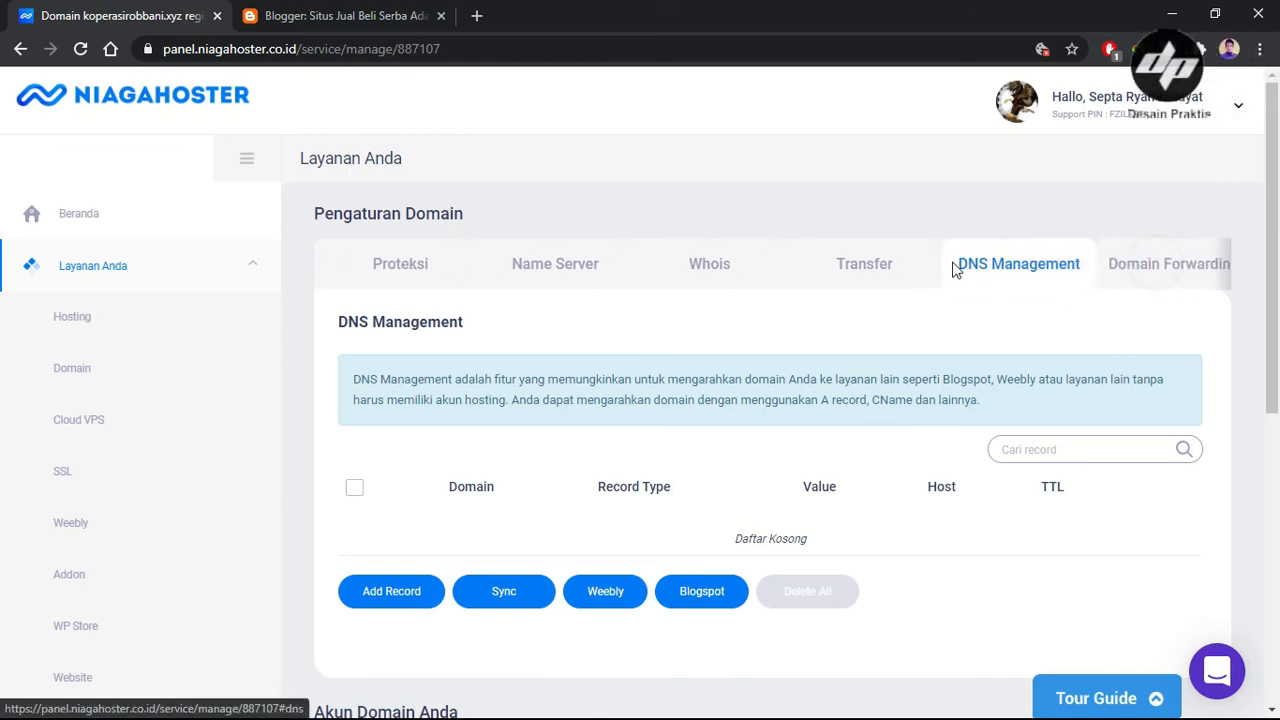
{"action": "scroll", "coordinate": [900, 617], "scroll_direction": "down", "scroll_amount": 4}
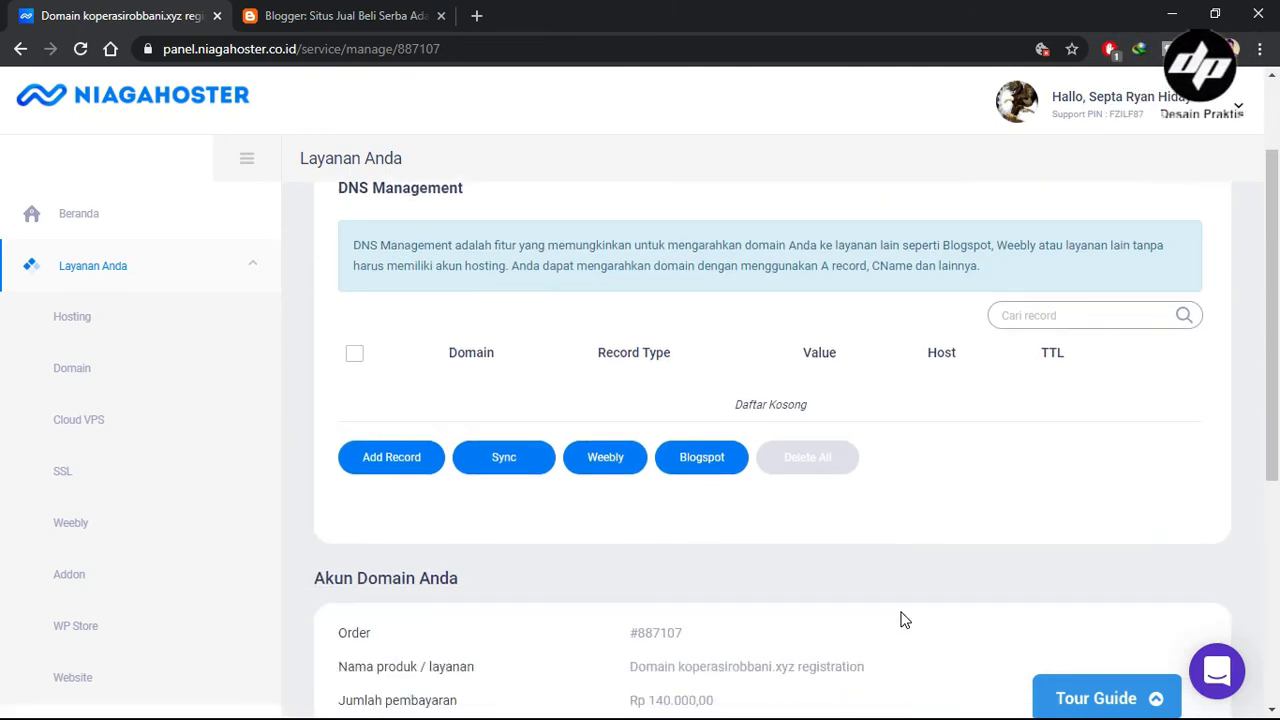
{"action": "scroll", "coordinate": [900, 617], "scroll_direction": "down", "scroll_amount": 2}
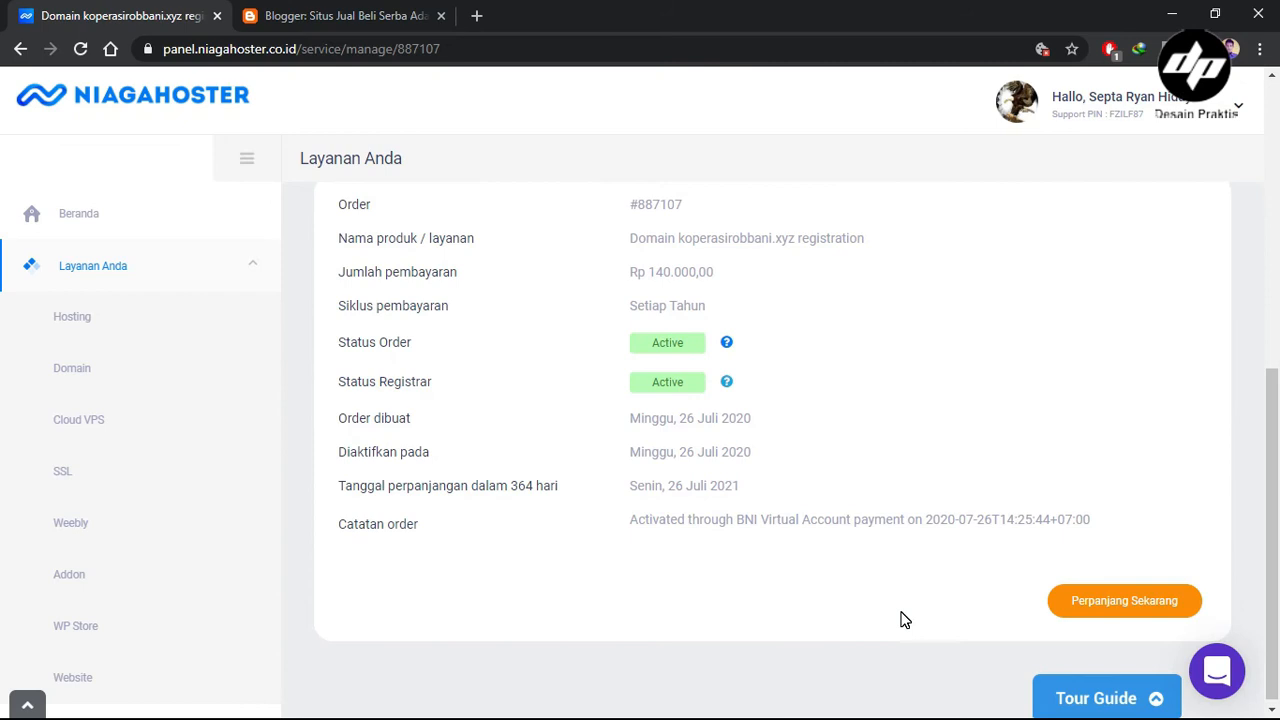
{"action": "scroll", "coordinate": [650, 555], "scroll_direction": "up", "scroll_amount": 4}
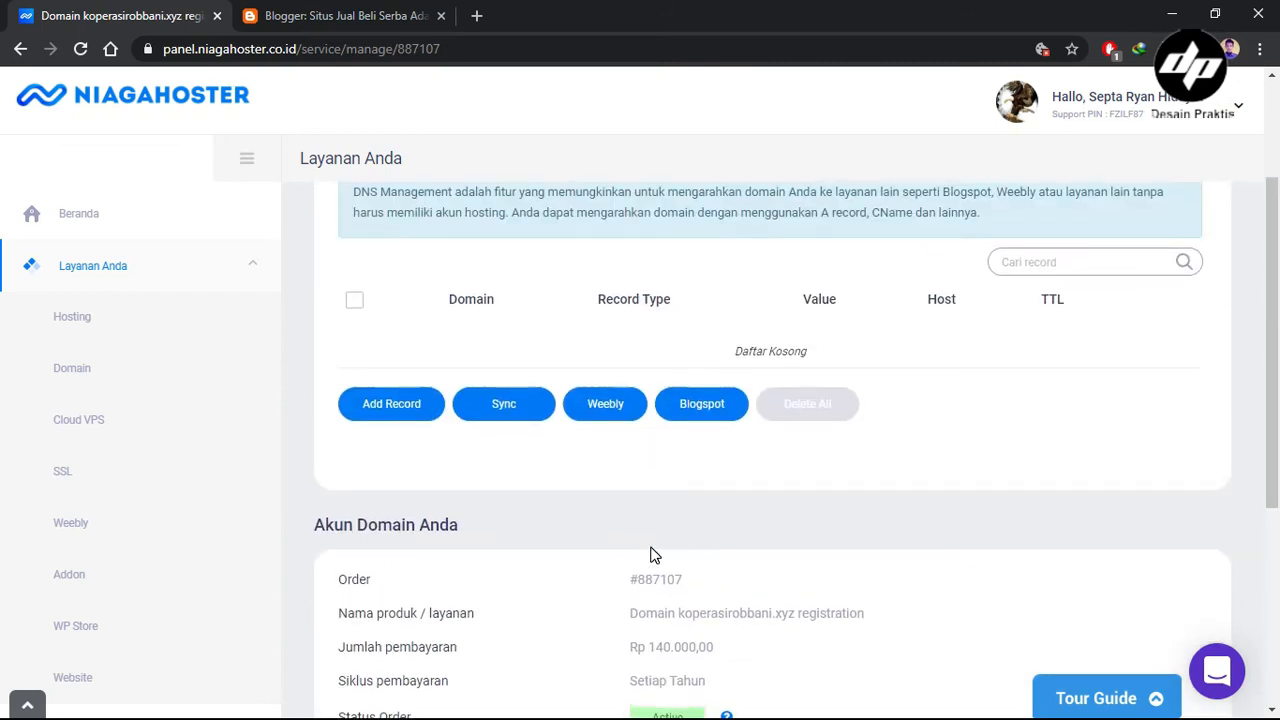
Step: Start a new DNS record of type CNAME for koperasirobbani.xyz with www as the sub domain
{"action": "left_click", "coordinate": [400, 404]}
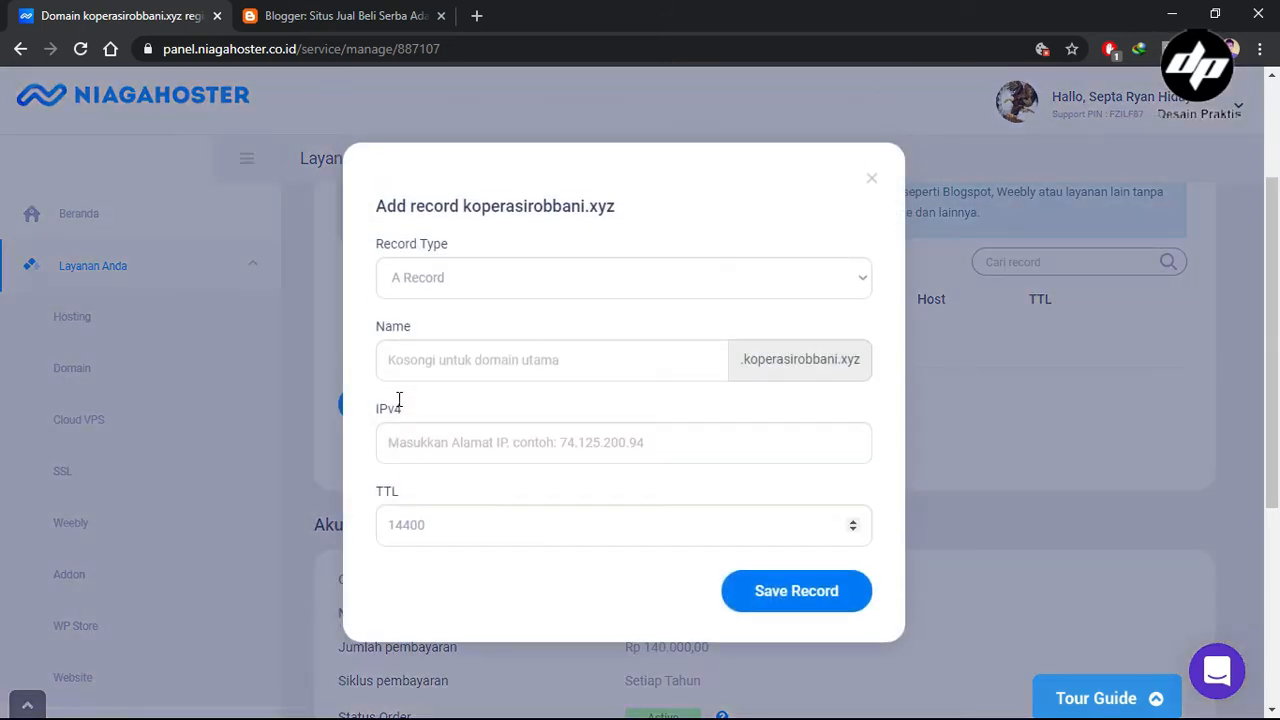
{"action": "left_click", "coordinate": [423, 277]}
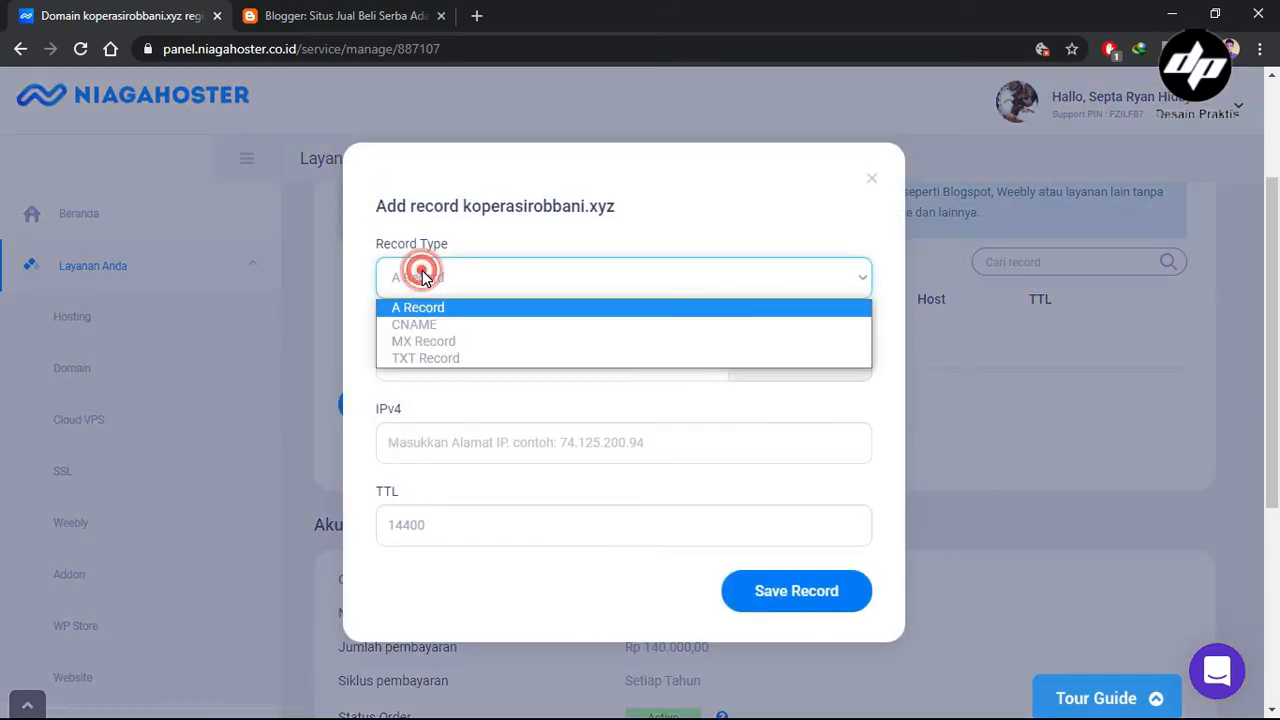
{"action": "left_click", "coordinate": [451, 327]}
{"action": "left_click", "coordinate": [455, 366]}
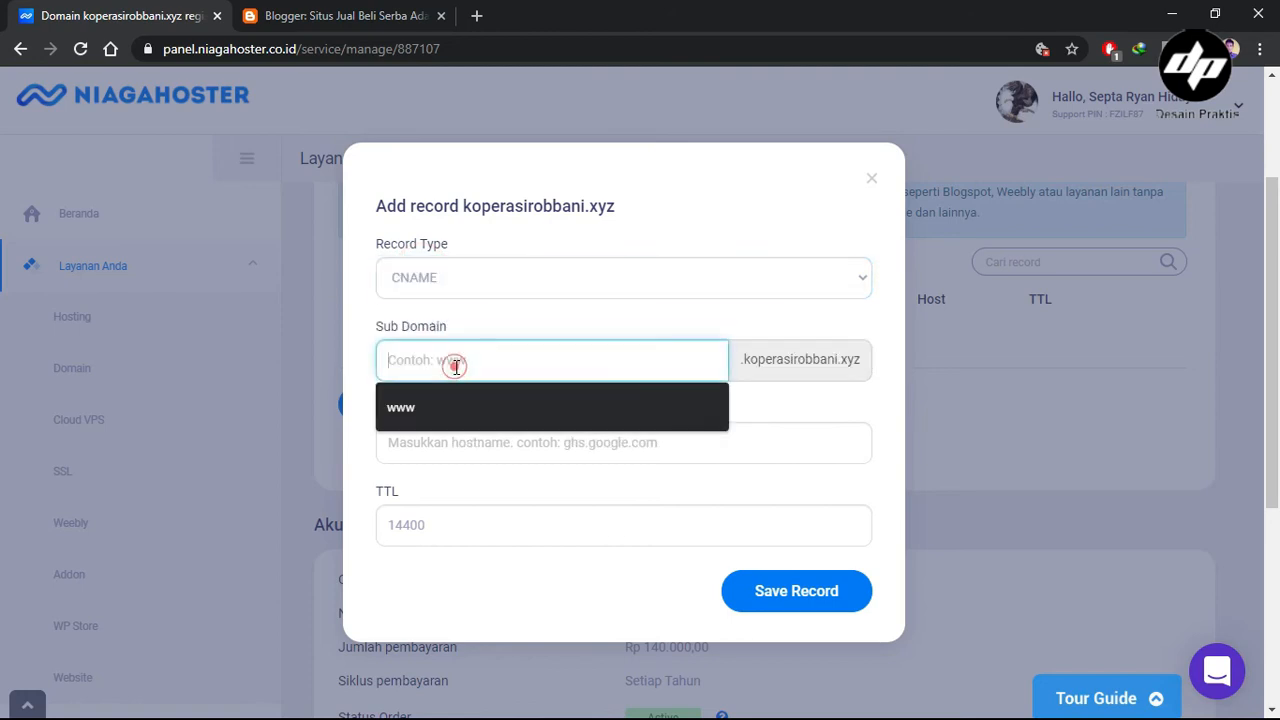
{"action": "left_click", "coordinate": [423, 409]}
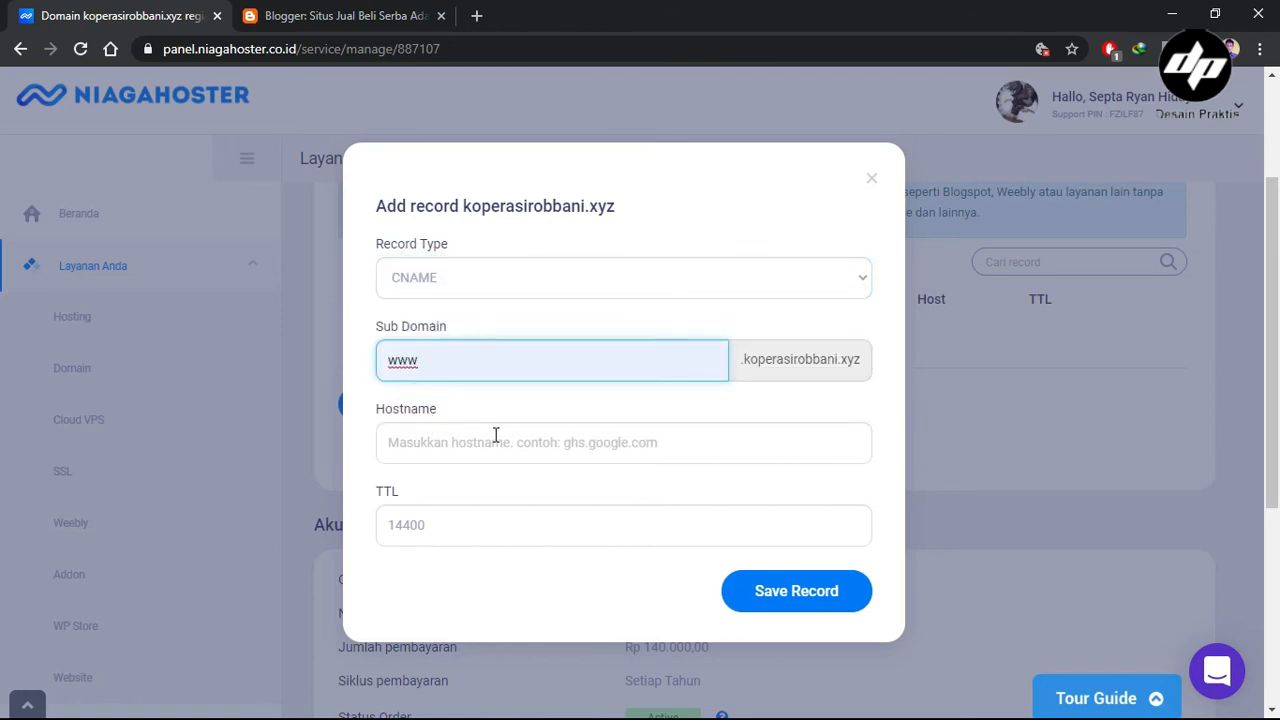
Step: Switch to Blogger and copy ghs.google.com, the target of the required www CNAME
{"action": "left_click", "coordinate": [418, 450]}
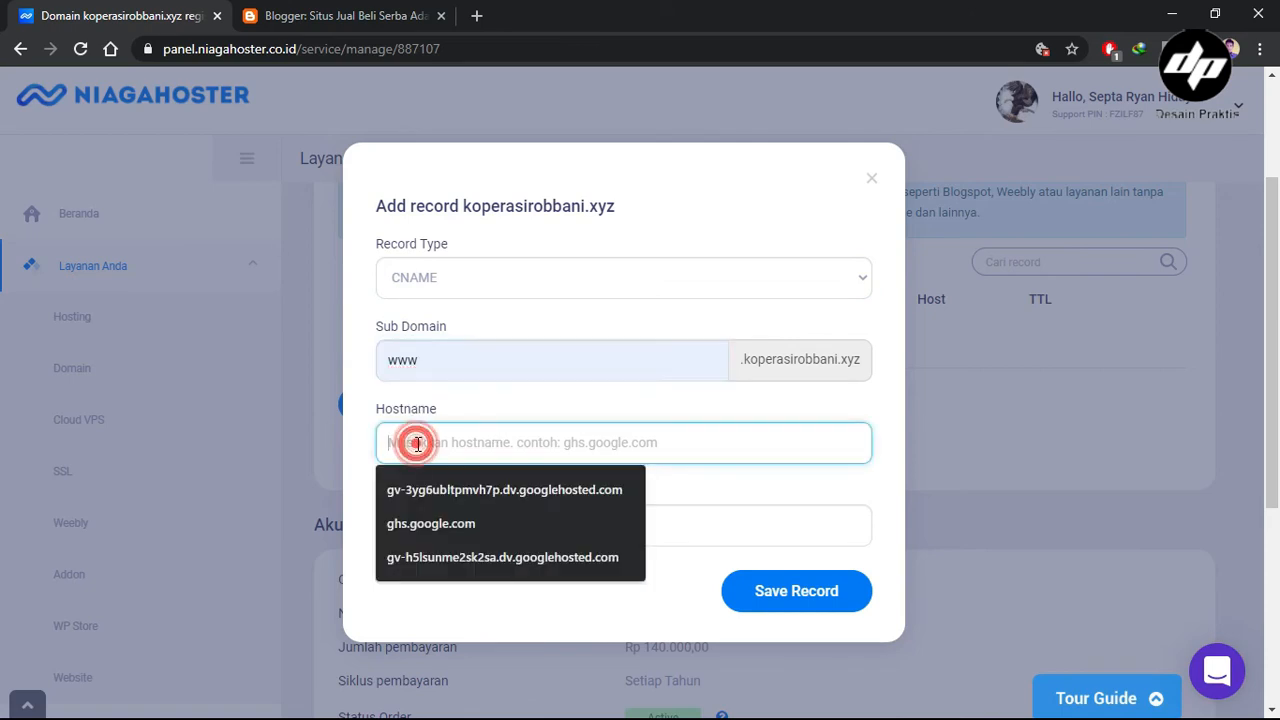
{"action": "key", "text": "ctrl+Tab"}
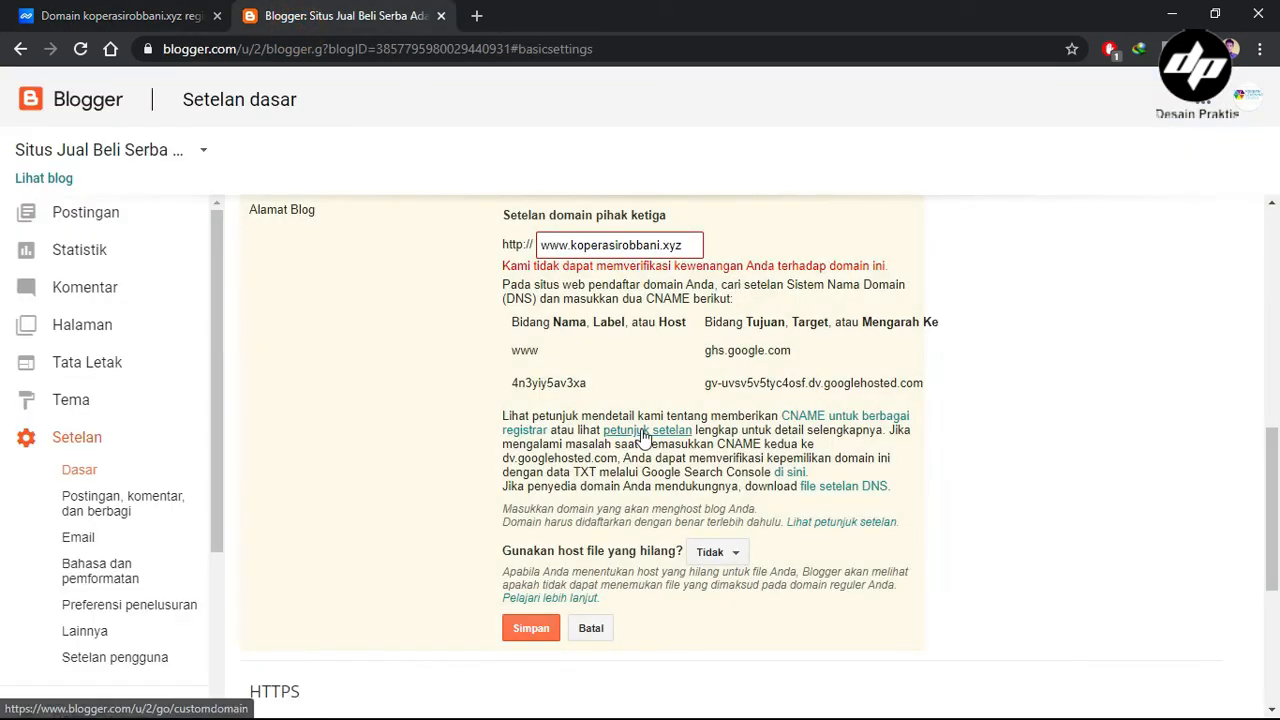
{"action": "left_click_drag", "start_coordinate": [706, 351], "coordinate": [792, 355]}
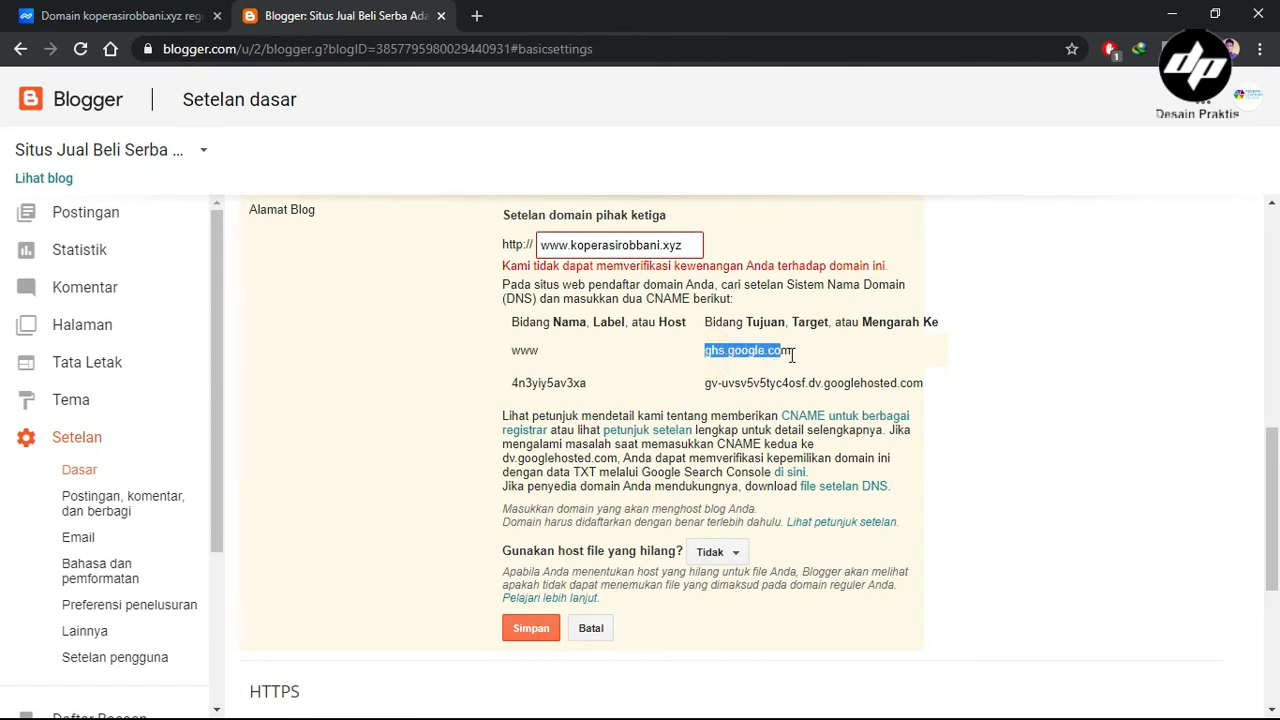
{"action": "left_click", "coordinate": [155, 15]}
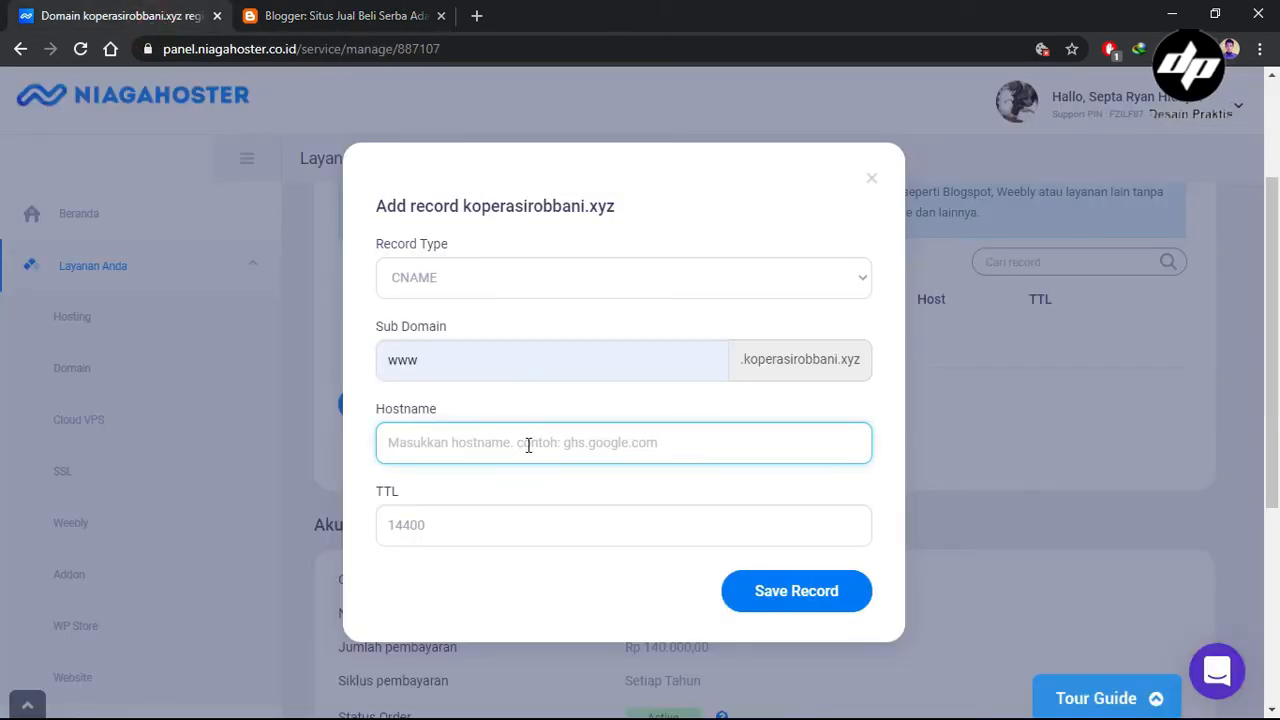
{"action": "left_click", "coordinate": [335, 16]}
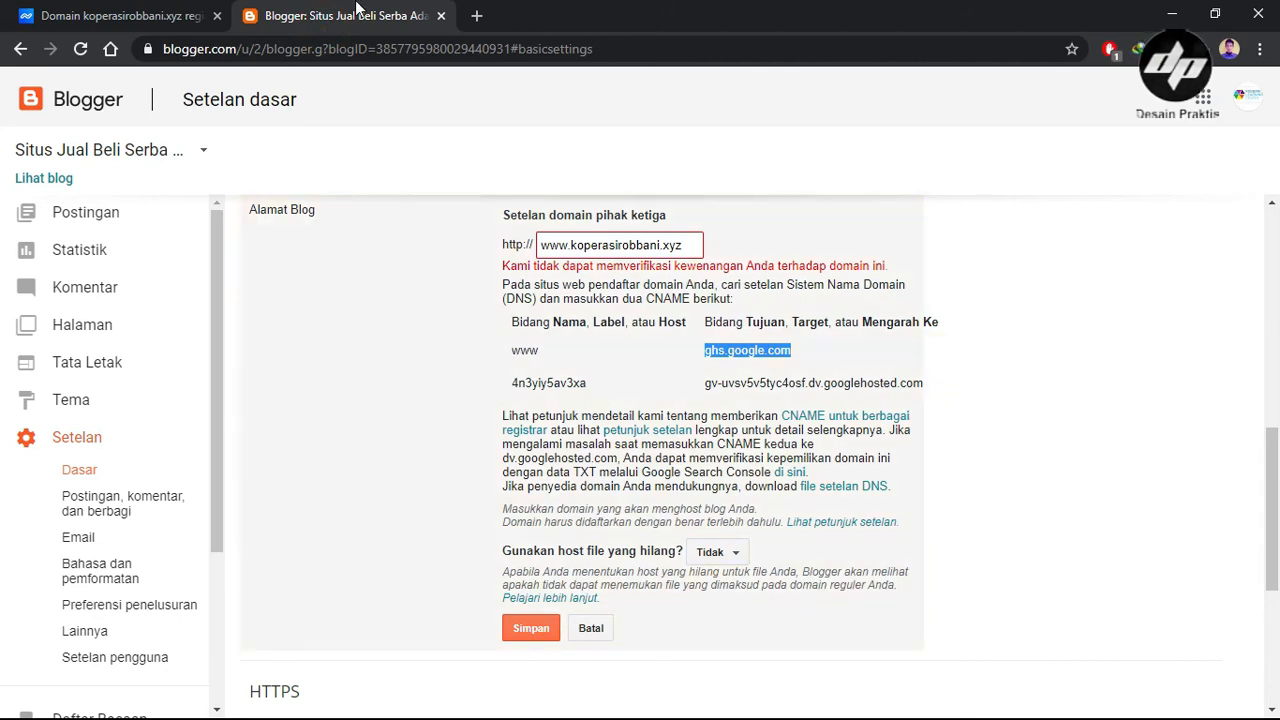
{"action": "left_click", "coordinate": [120, 15]}
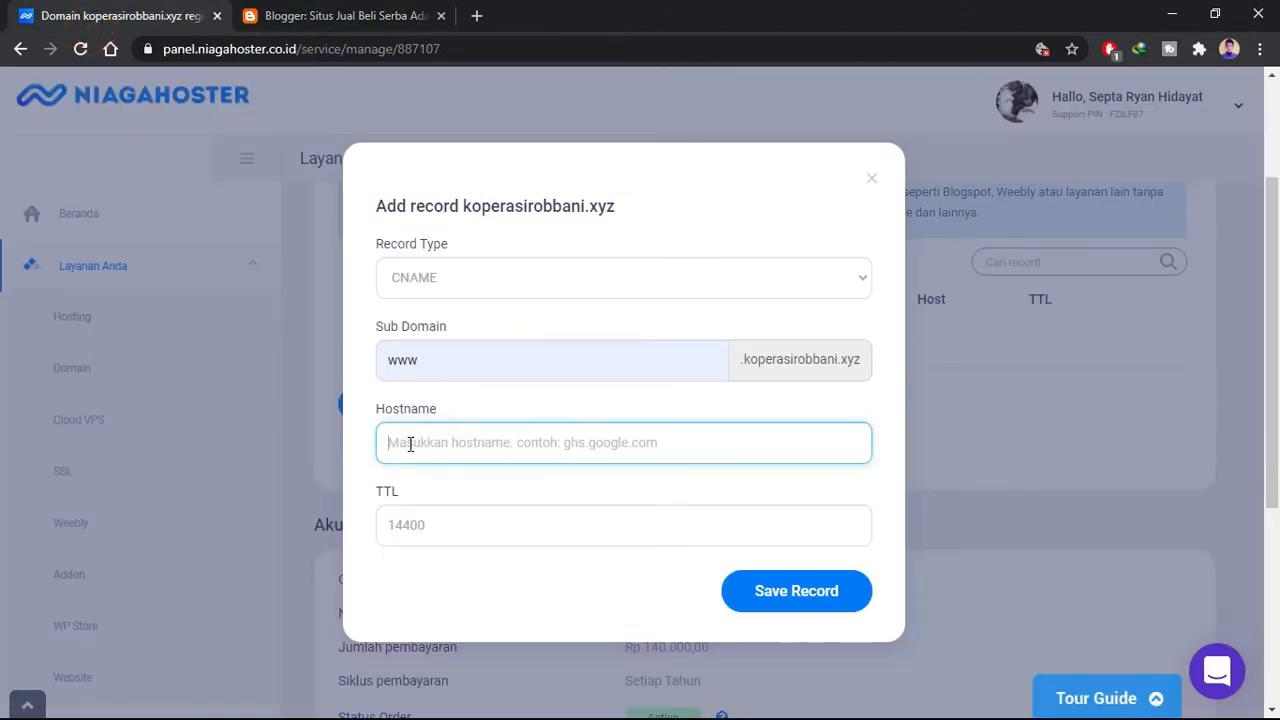
{"action": "left_click", "coordinate": [290, 12]}
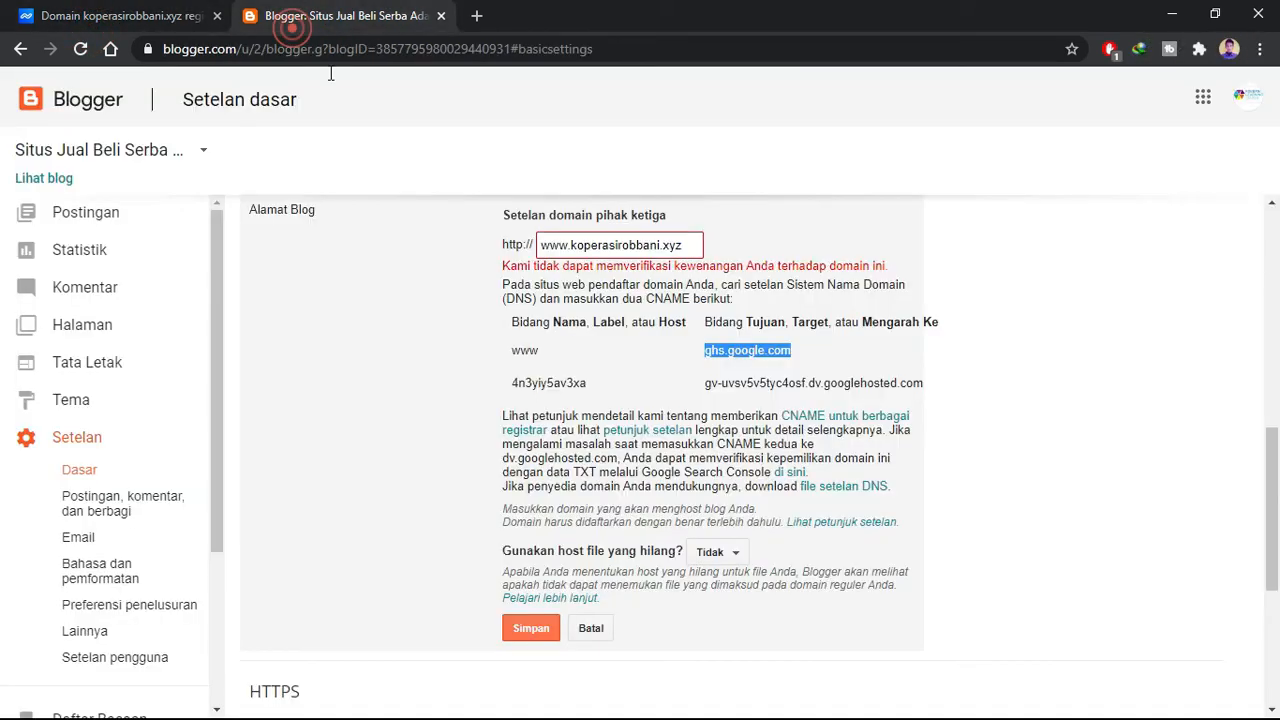
{"action": "right_click", "coordinate": [726, 354]}
{"action": "left_click", "coordinate": [739, 365]}
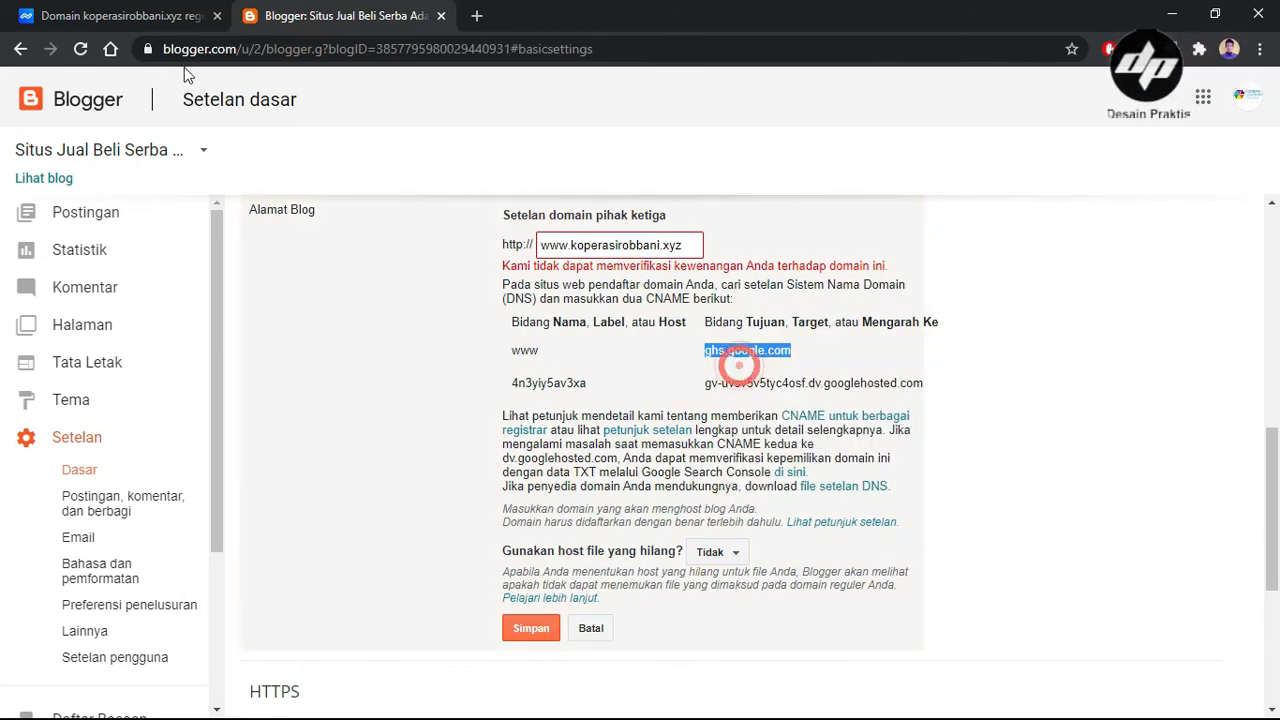
Step: Return to Niagahoster, enter ghs.google.com as the www record's hostname, and save the record
{"action": "left_click", "coordinate": [100, 16]}
{"action": "right_click", "coordinate": [408, 443]}
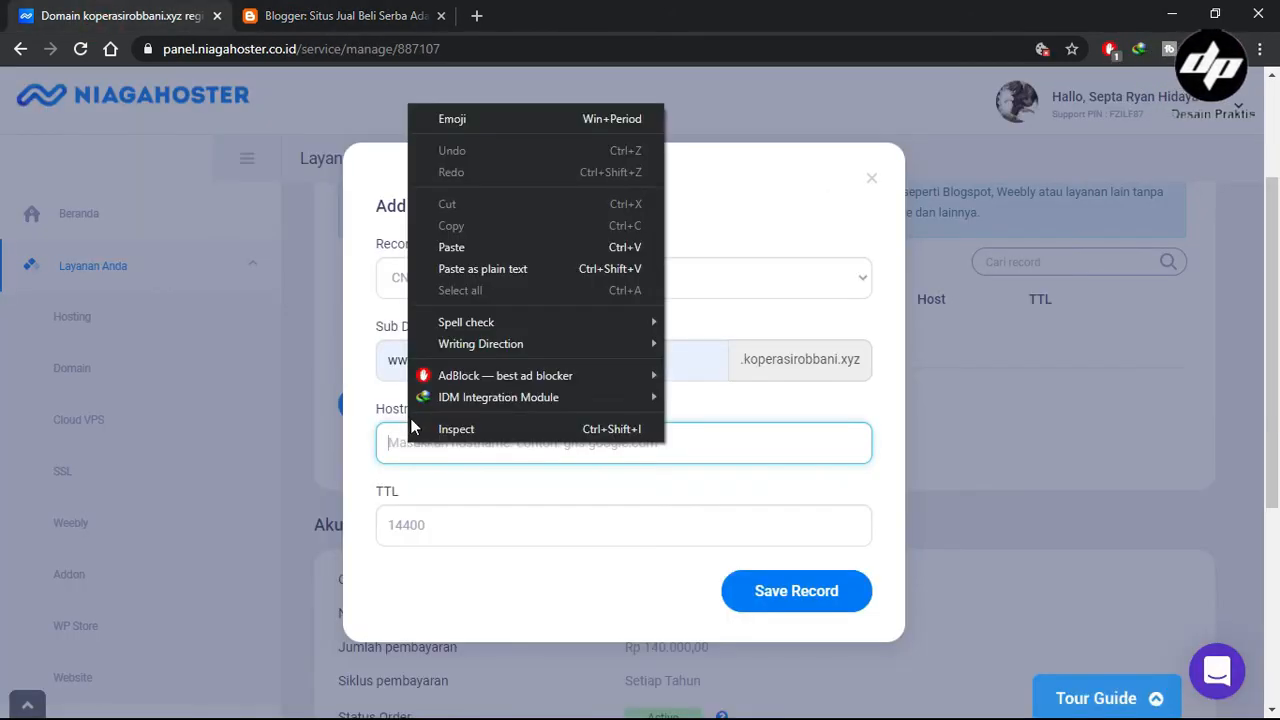
{"action": "left_click", "coordinate": [433, 263]}
{"action": "left_click", "coordinate": [426, 528]}
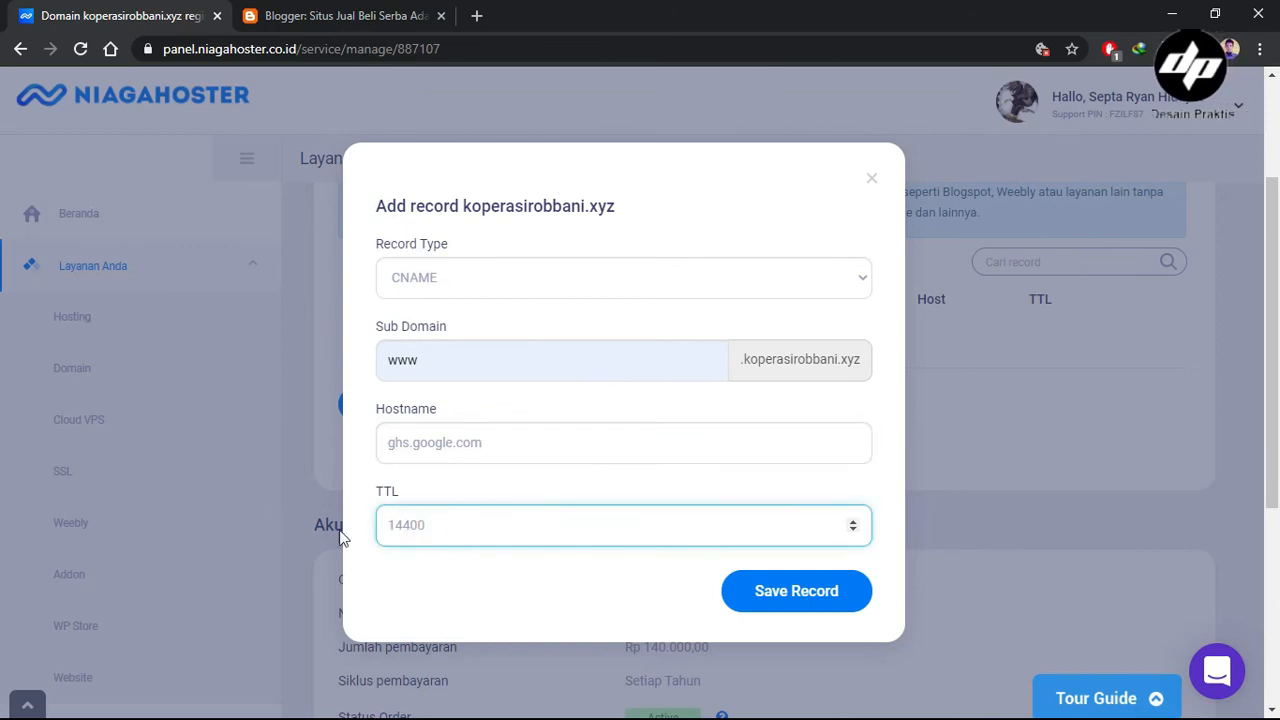
{"action": "left_click", "coordinate": [812, 590]}
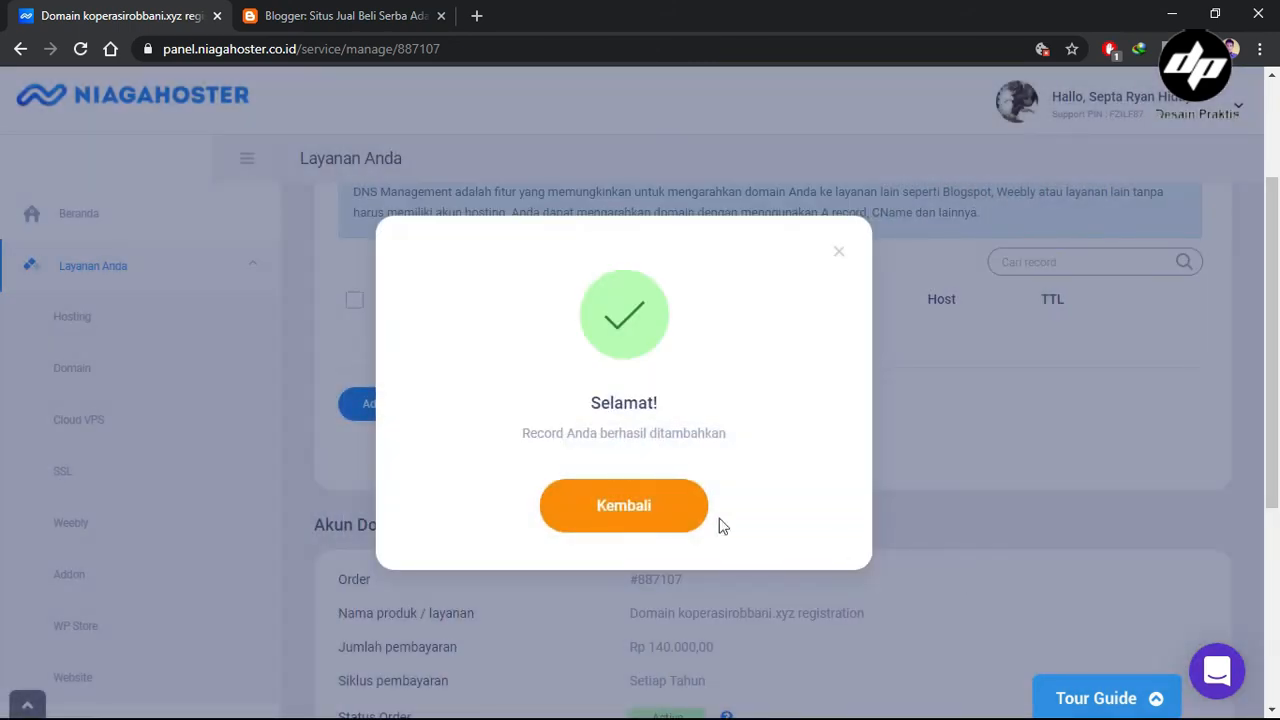
{"action": "left_click", "coordinate": [667, 507]}
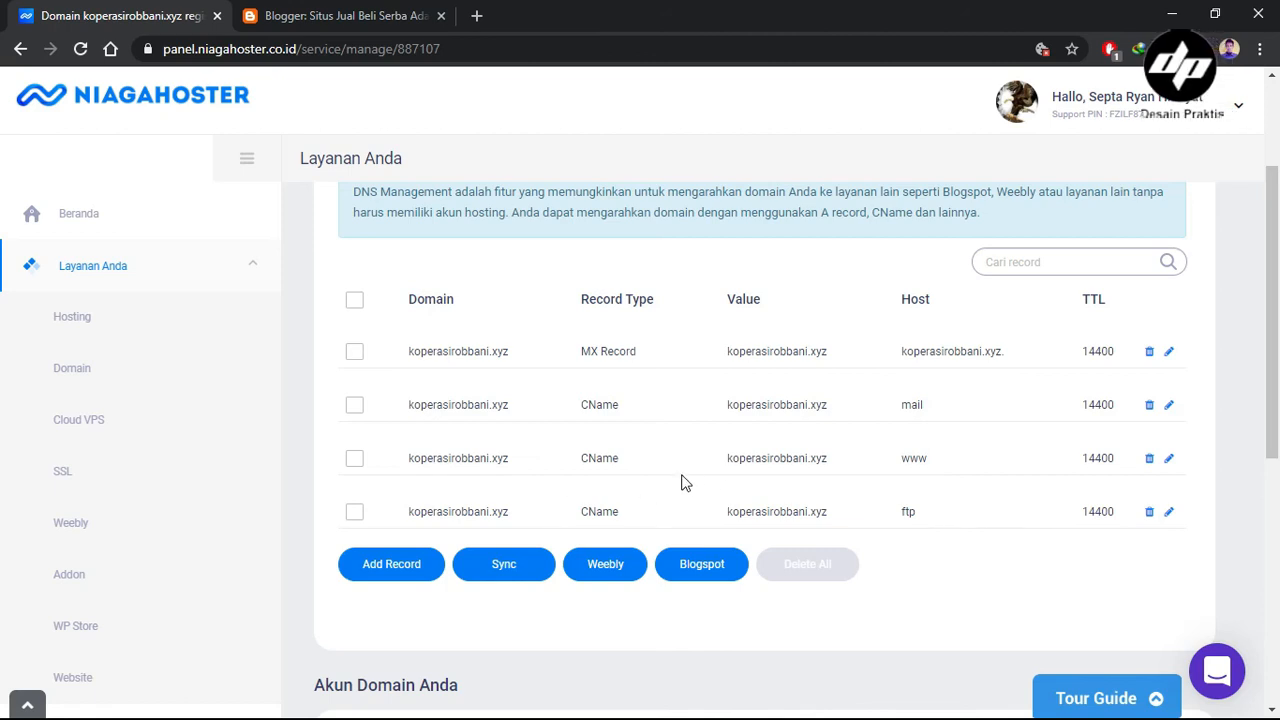
{"action": "left_click", "coordinate": [405, 565]}
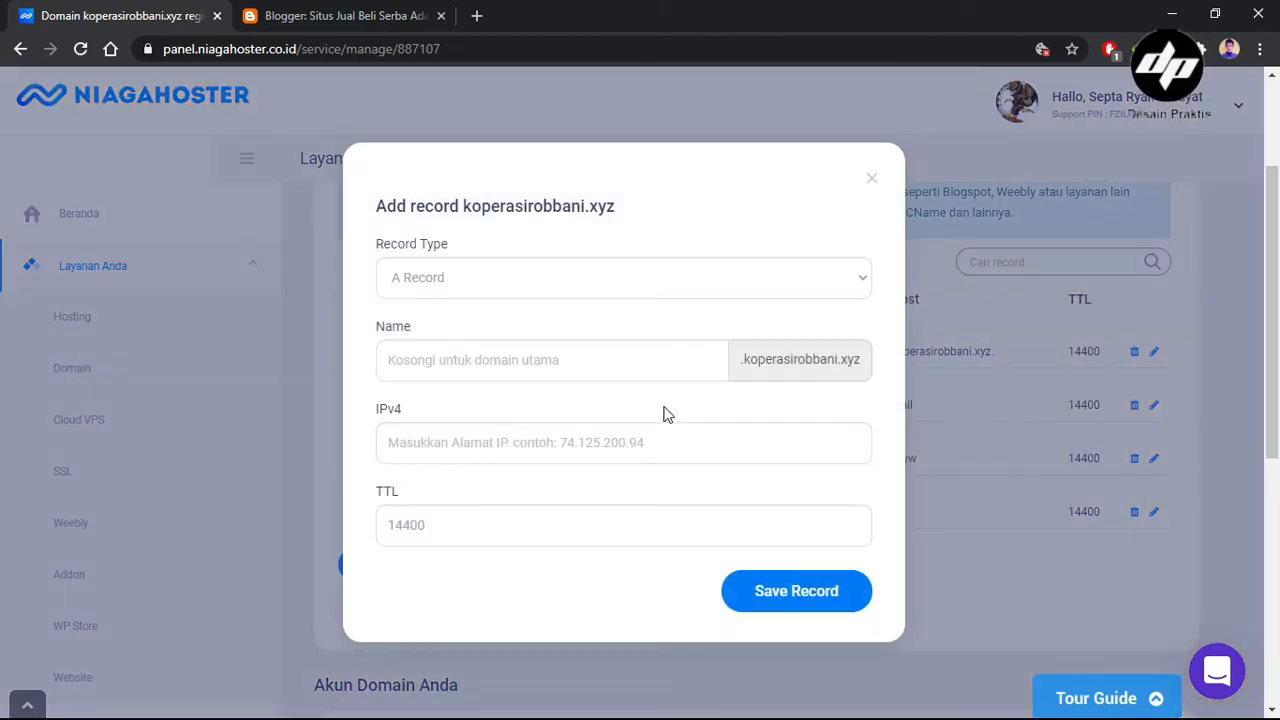
{"action": "left_click", "coordinate": [565, 367]}
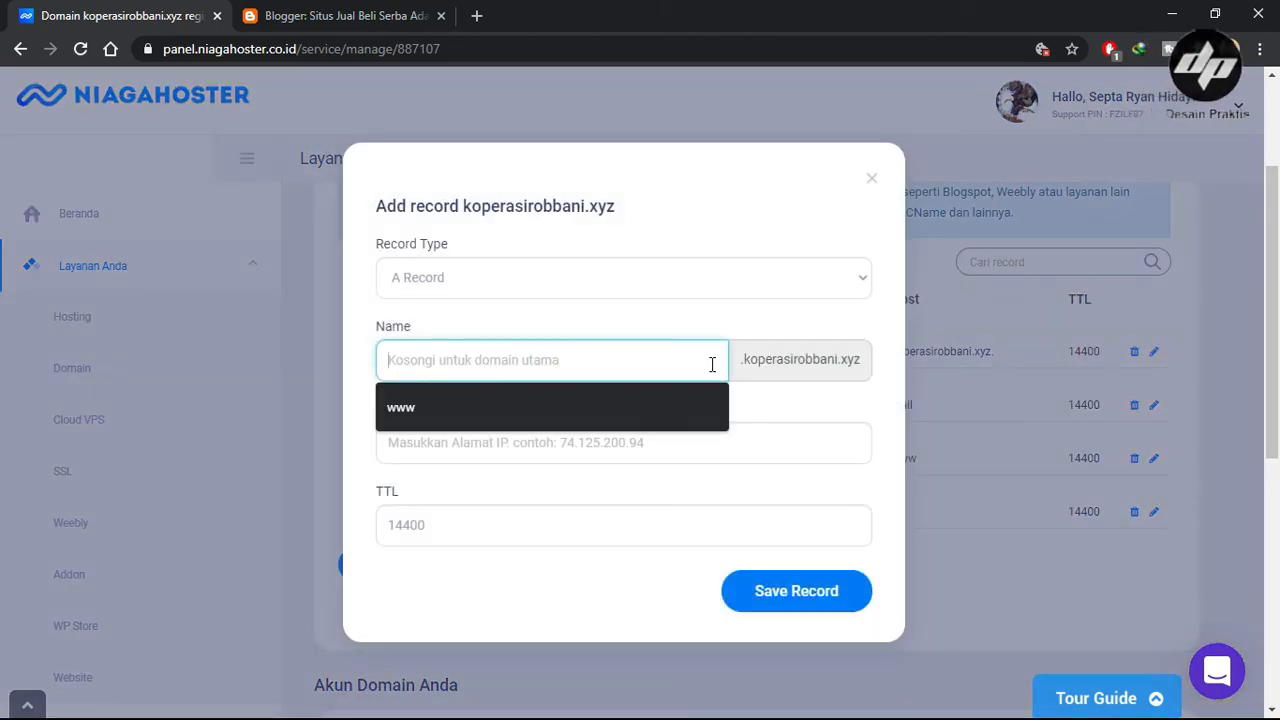
{"action": "left_click", "coordinate": [640, 320]}
{"action": "left_click", "coordinate": [577, 366]}
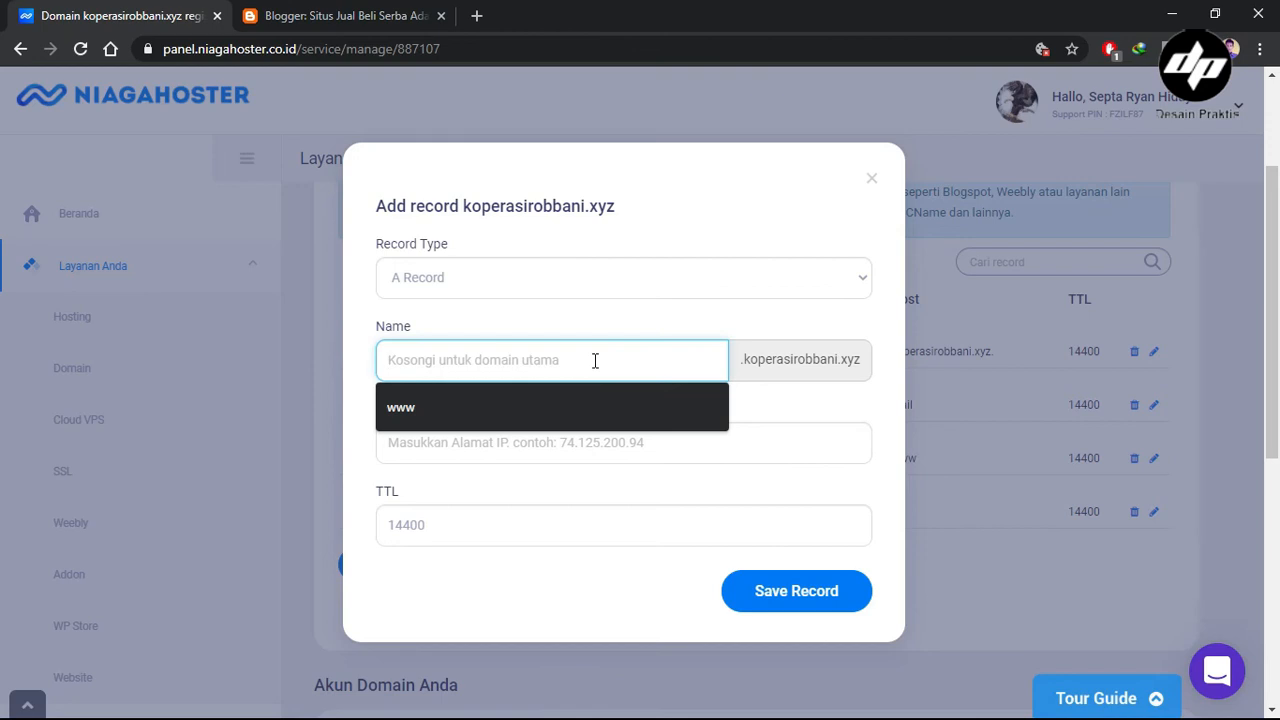
{"action": "left_click", "coordinate": [781, 240]}
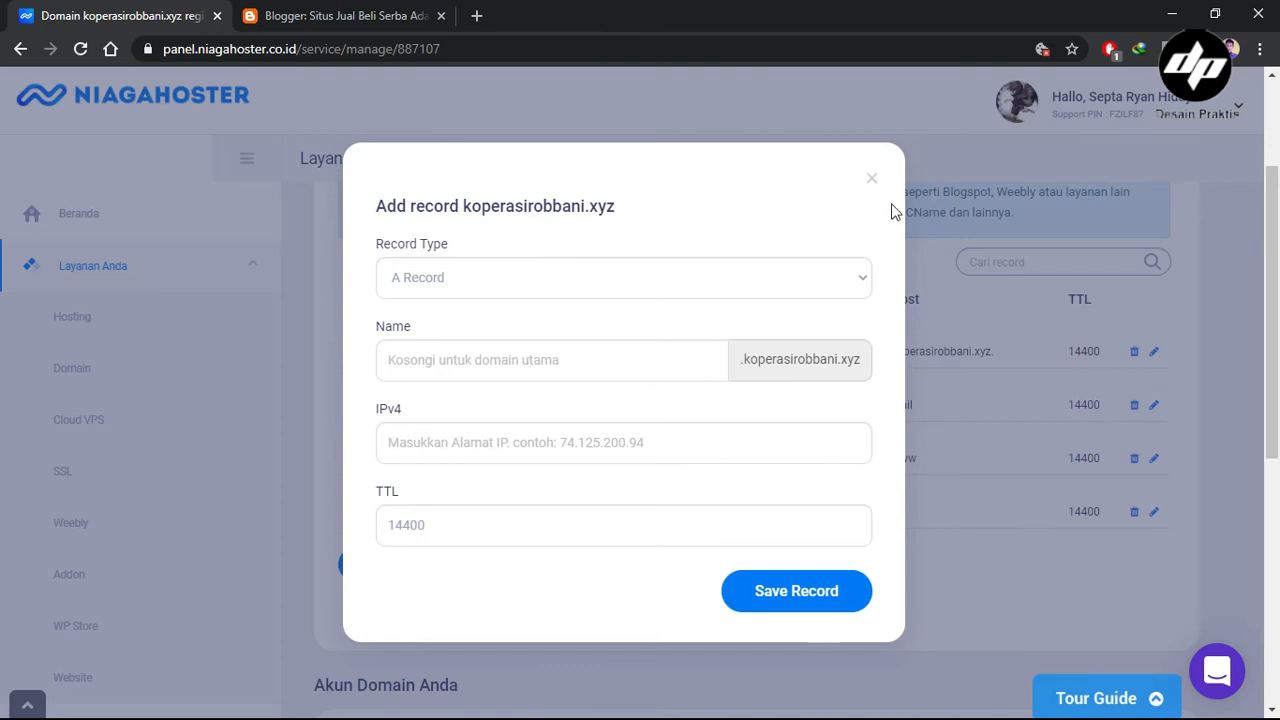
{"action": "left_click", "coordinate": [869, 180]}
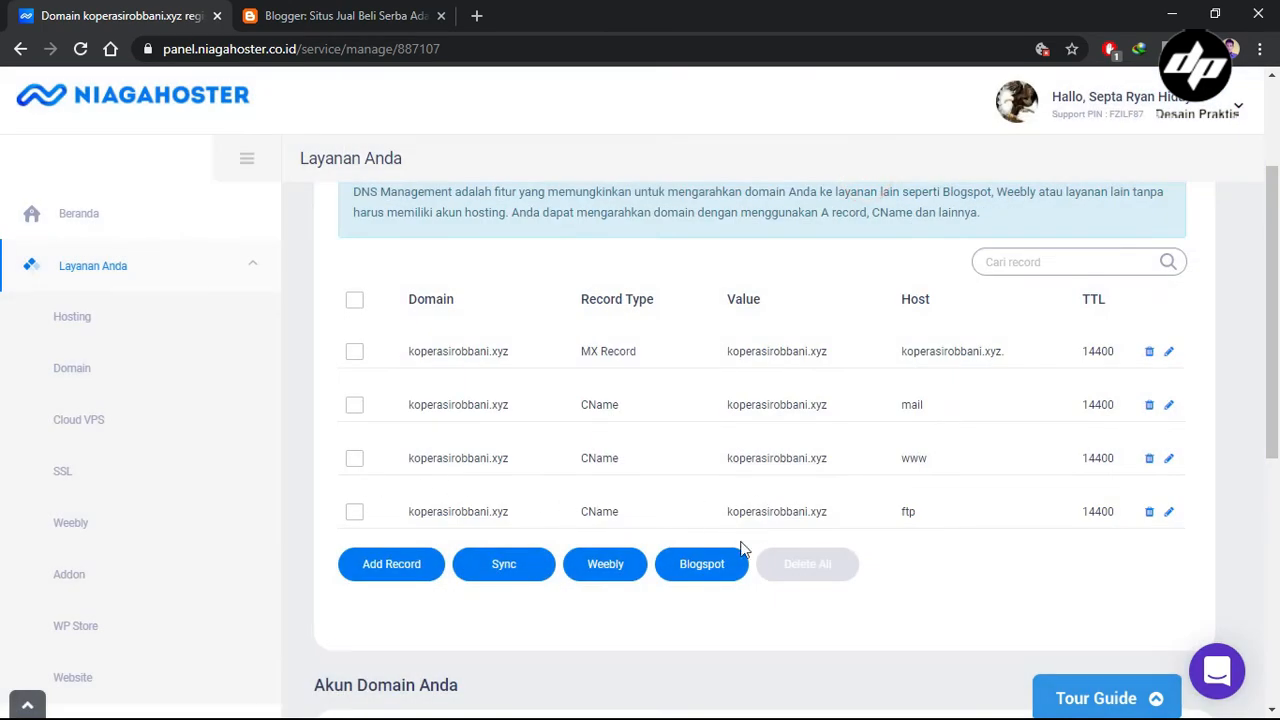
{"action": "scroll", "coordinate": [860, 520], "scroll_direction": "down", "scroll_amount": 1}
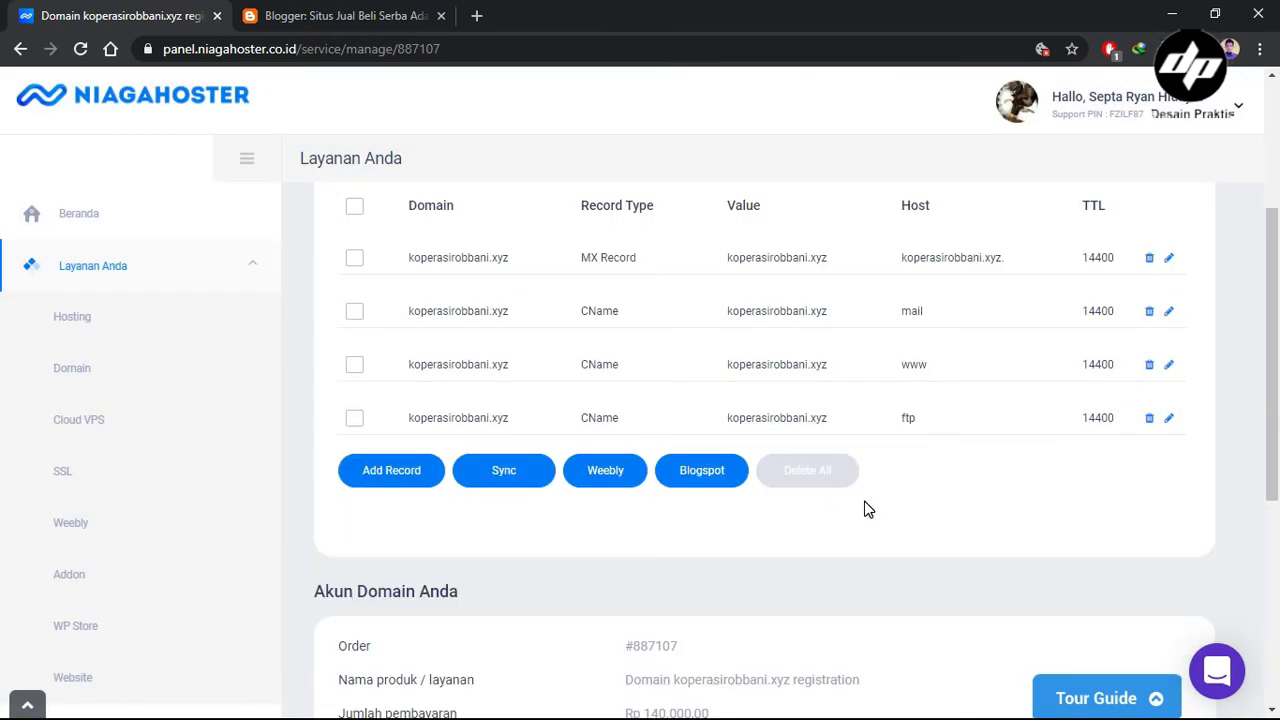
{"action": "scroll", "coordinate": [817, 306], "scroll_direction": "up", "scroll_amount": 2}
{"action": "scroll", "coordinate": [660, 628], "scroll_direction": "down", "scroll_amount": 1}
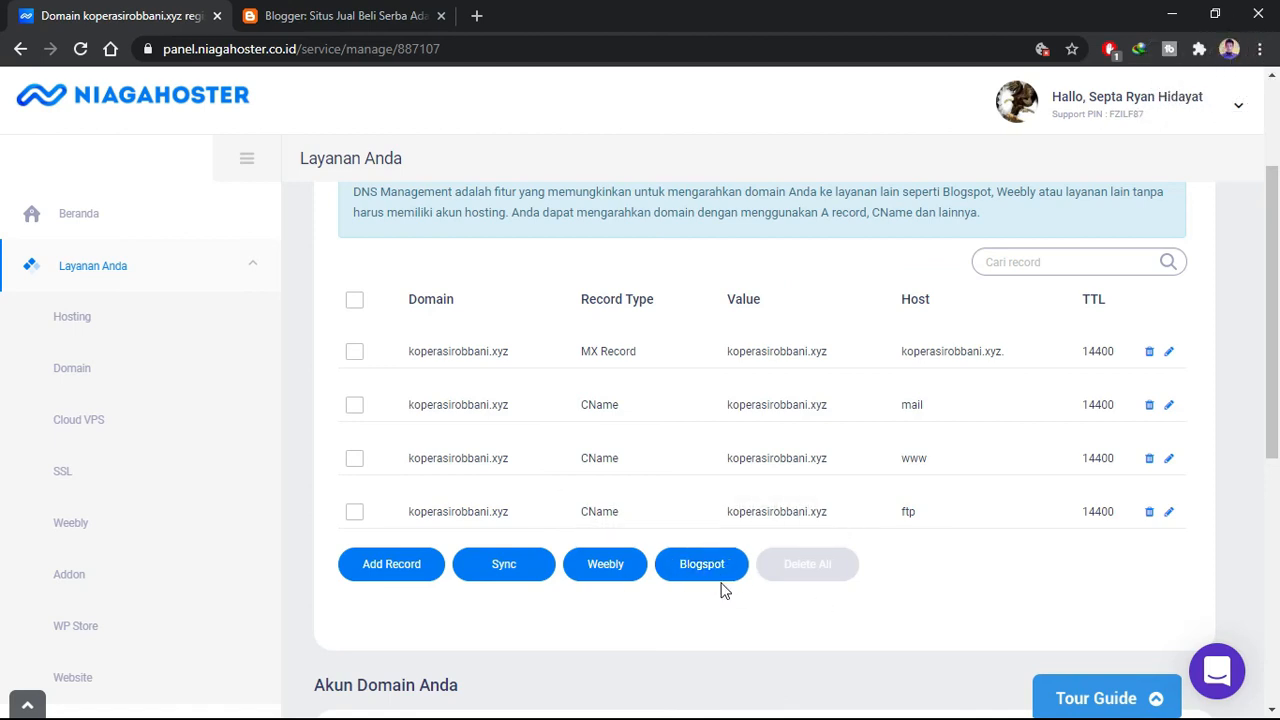
{"action": "left_click", "coordinate": [350, 16]}
{"action": "left_click", "coordinate": [137, 12]}
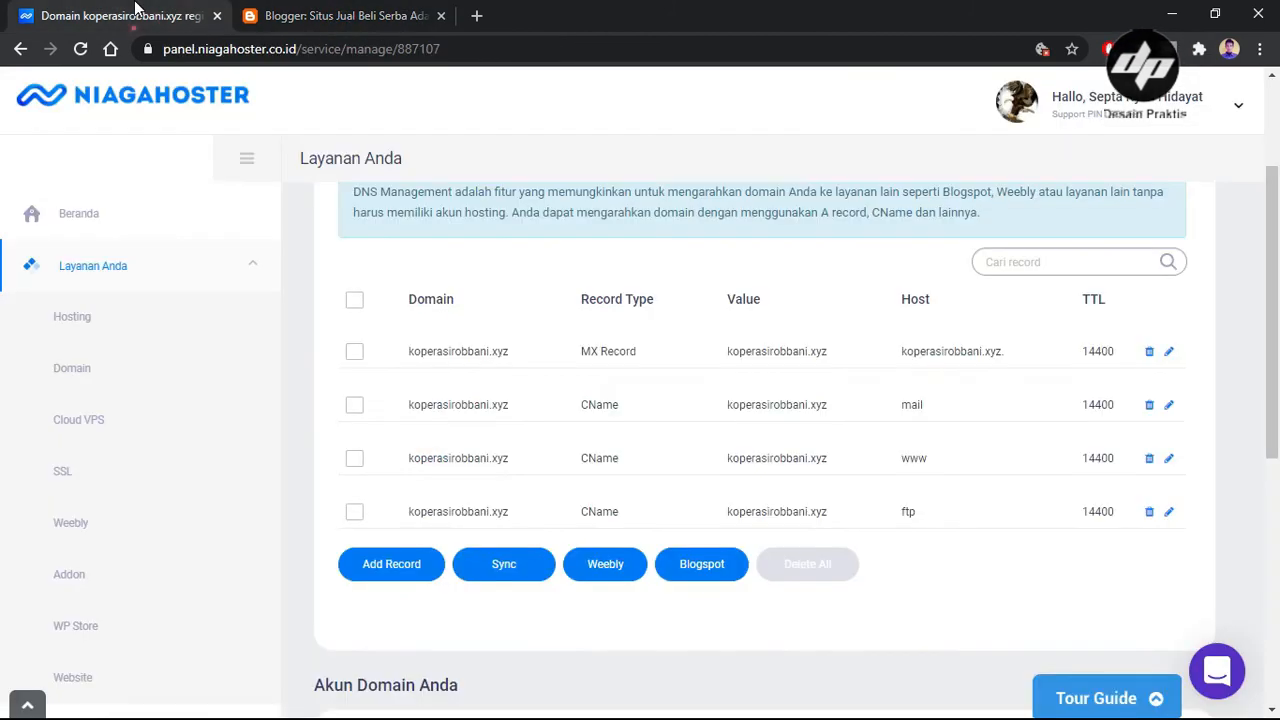
Step: Start a Custom Blogspot record in Niagahoster and fill its Domain with the verification host label copied from Blogger's second CNAME
{"action": "left_click", "coordinate": [701, 564]}
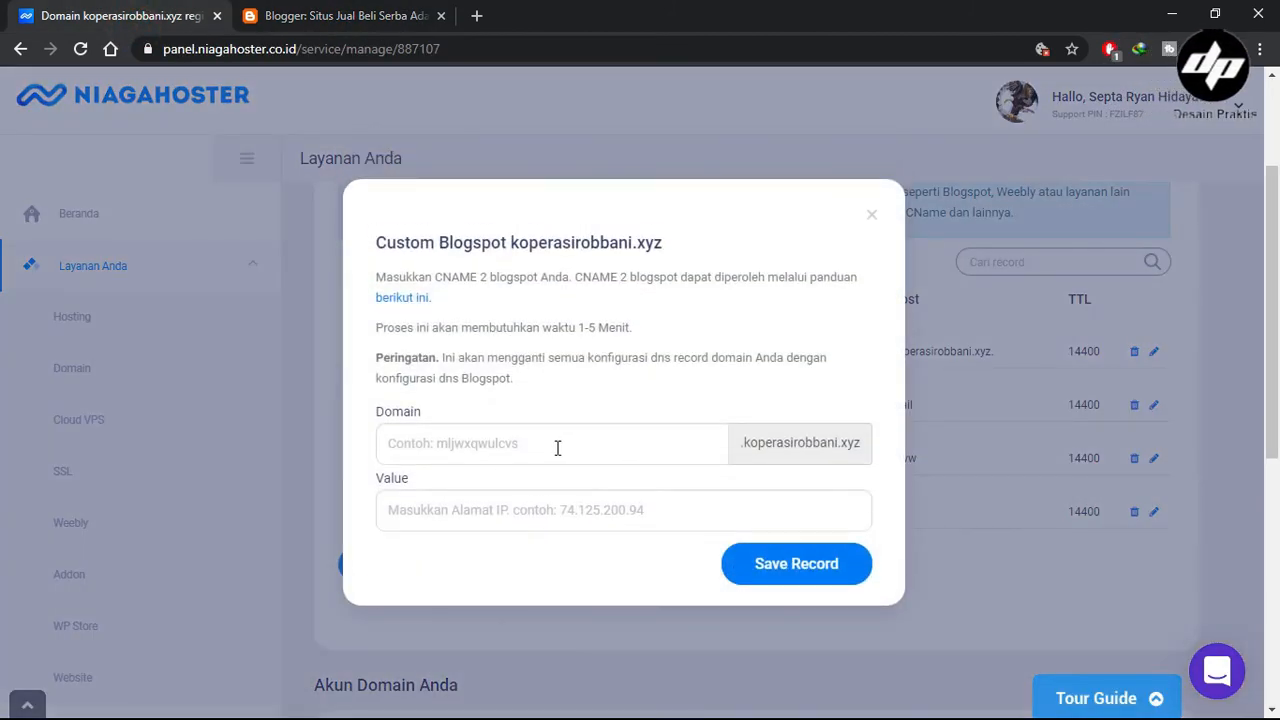
{"action": "left_click", "coordinate": [557, 447]}
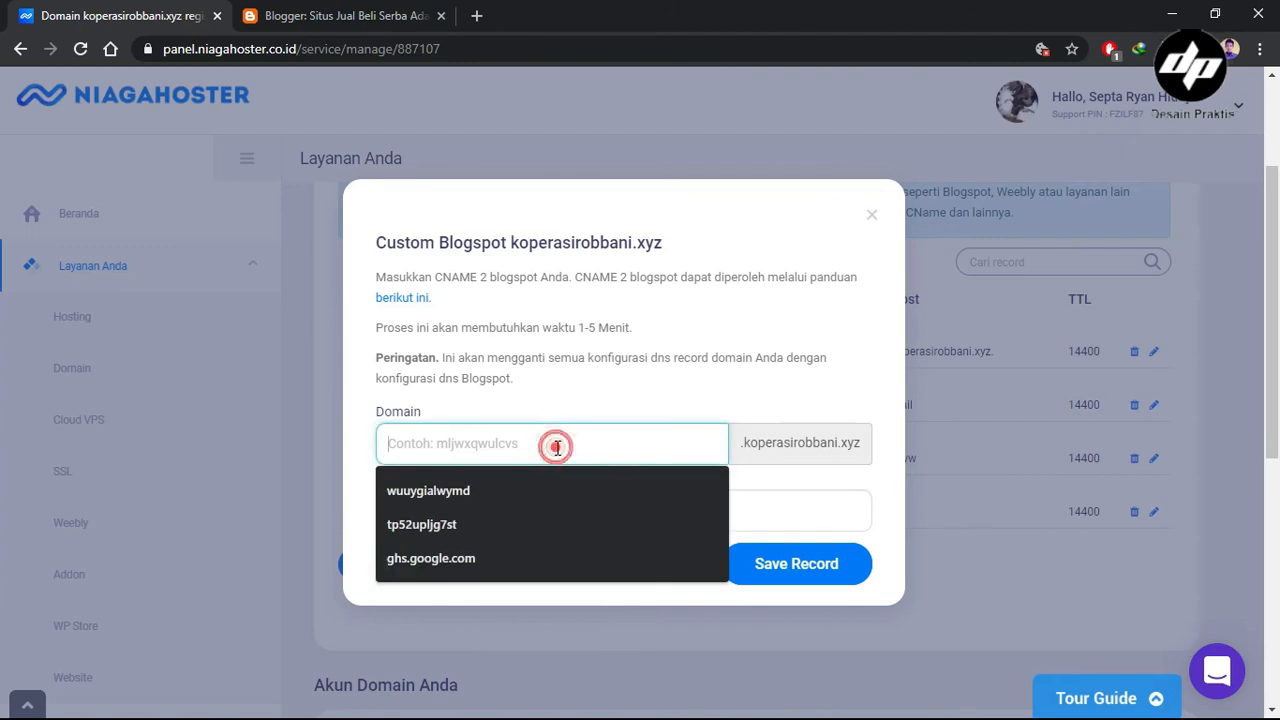
{"action": "left_click", "coordinate": [278, 10]}
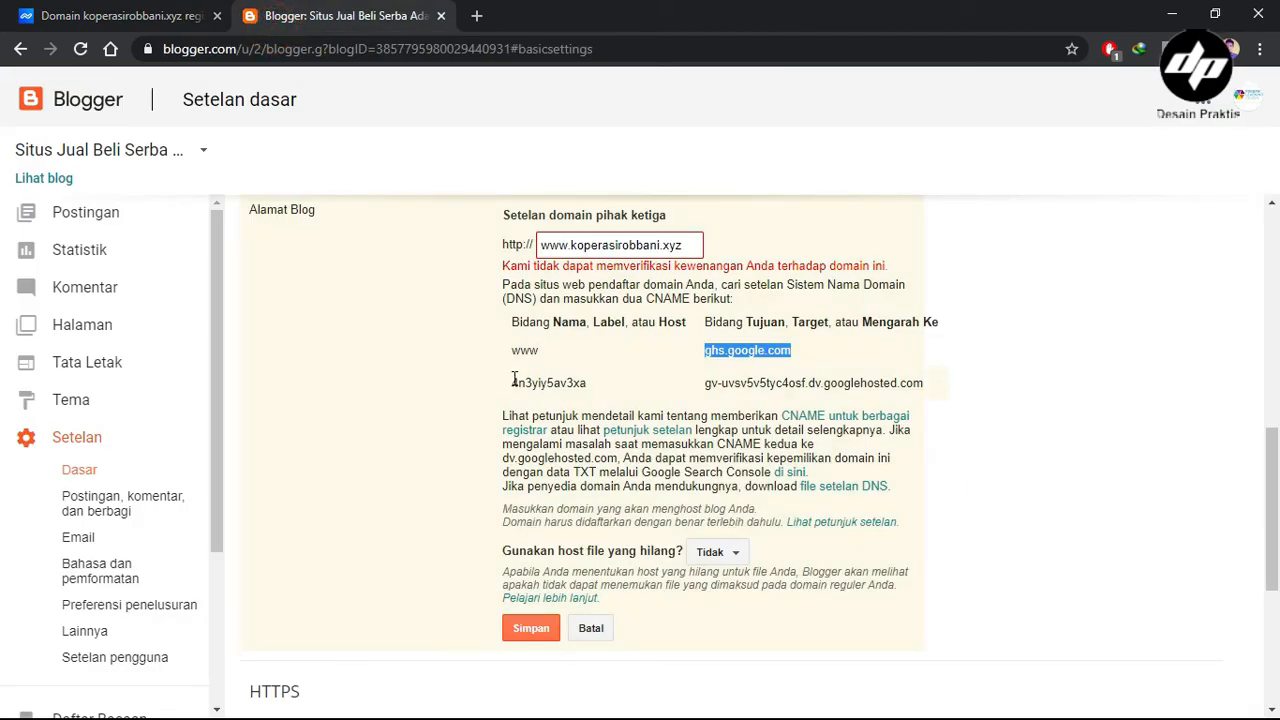
{"action": "left_click_drag", "start_coordinate": [512, 382], "coordinate": [592, 392]}
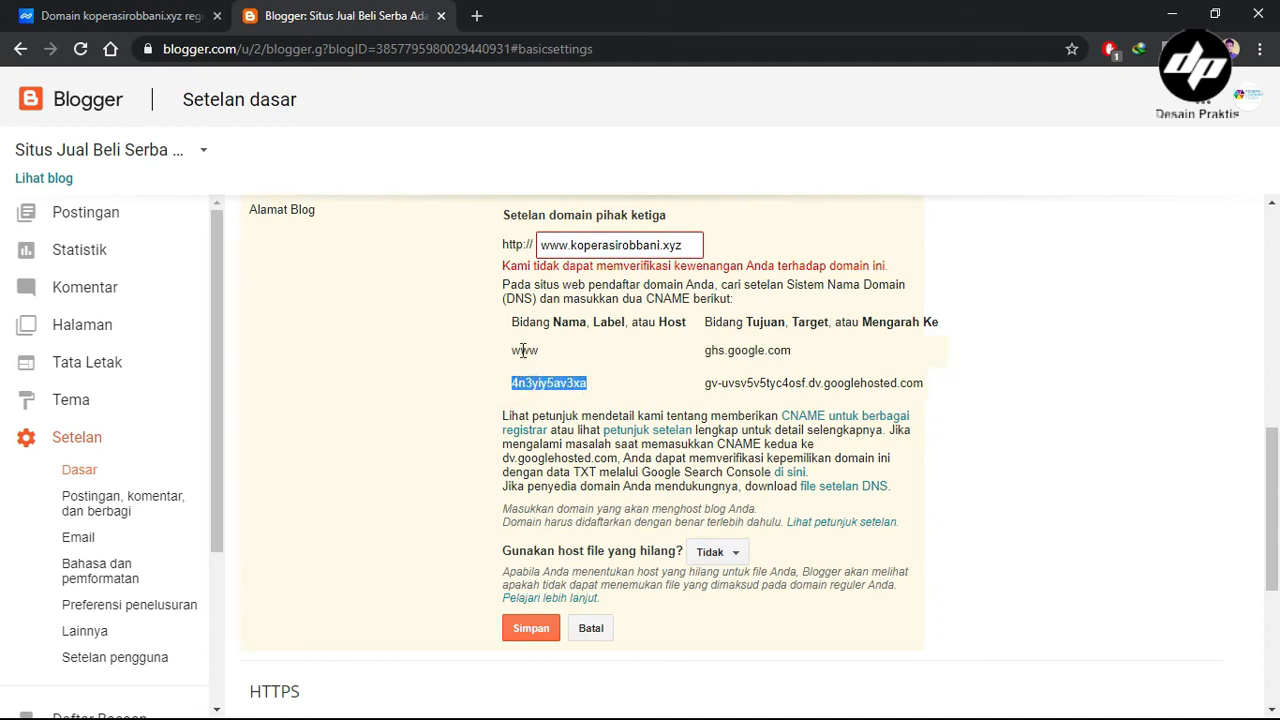
{"action": "right_click", "coordinate": [556, 382]}
{"action": "left_click", "coordinate": [567, 398]}
{"action": "left_click", "coordinate": [100, 16]}
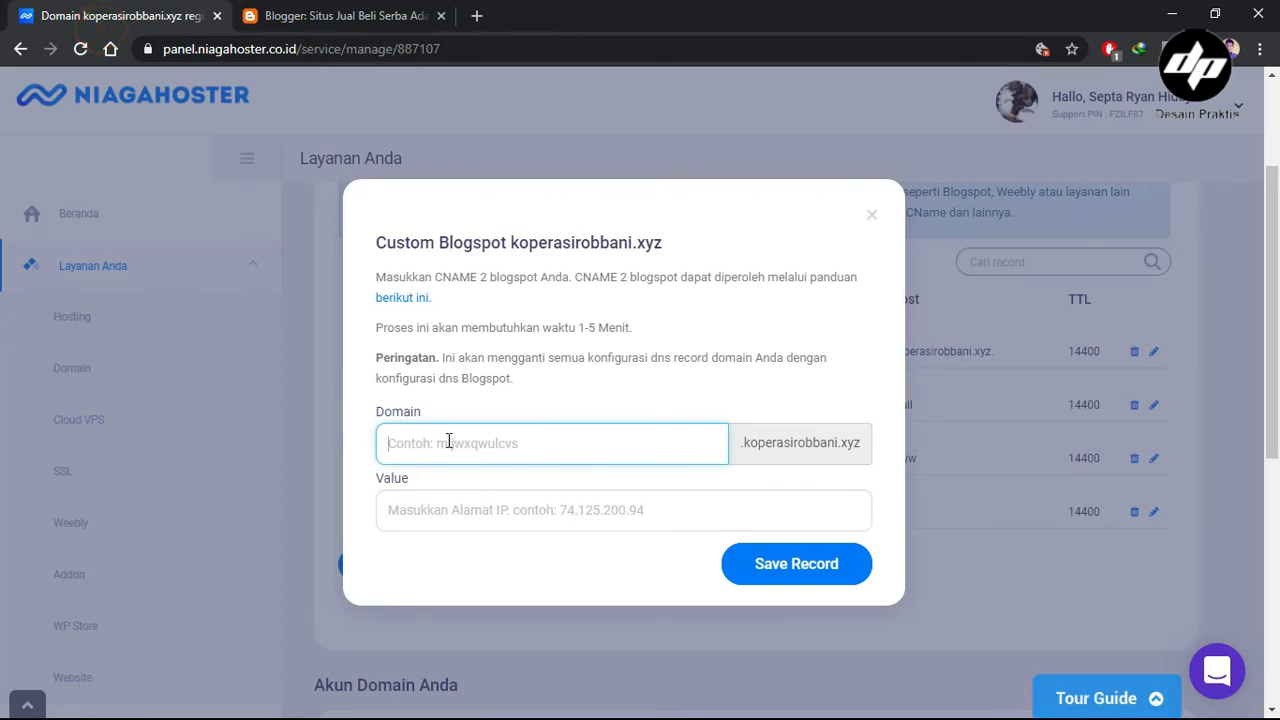
{"action": "right_click", "coordinate": [449, 442]}
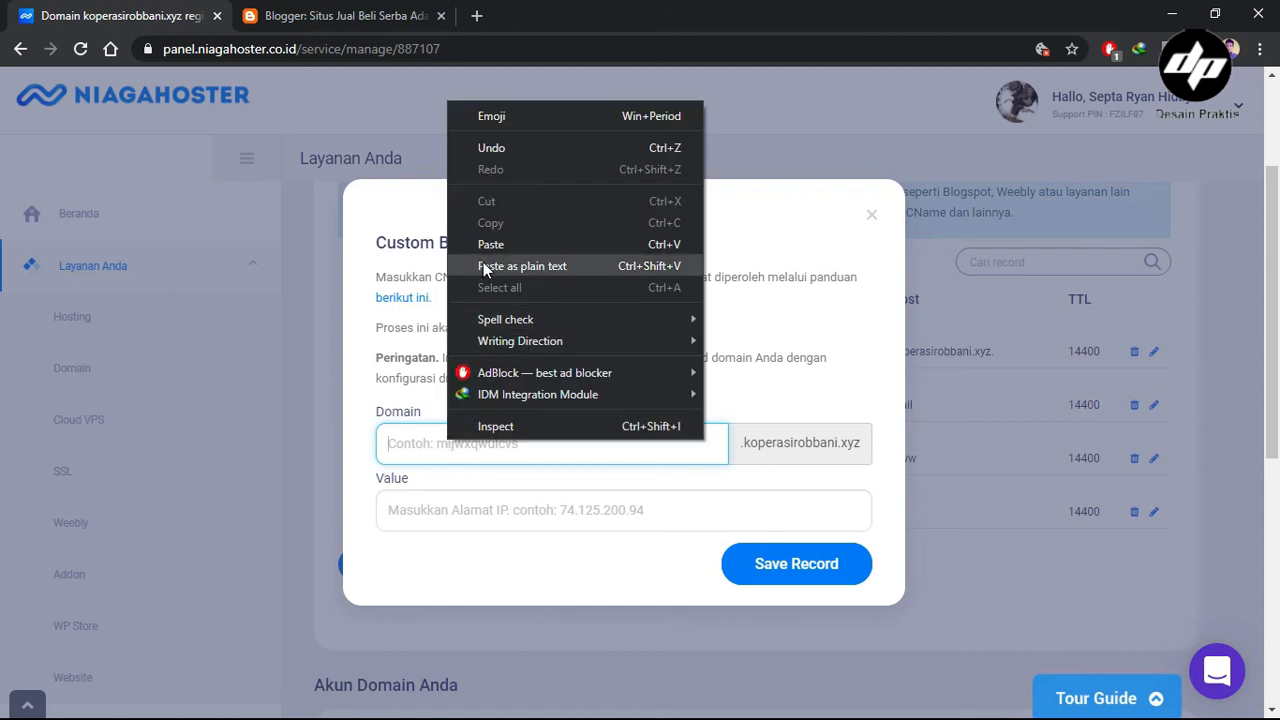
{"action": "left_click", "coordinate": [486, 268]}
Step: Copy the second CNAME's verification target from Blogger into the Custom Blogspot record's Value and save the record
{"action": "left_click", "coordinate": [277, 22]}
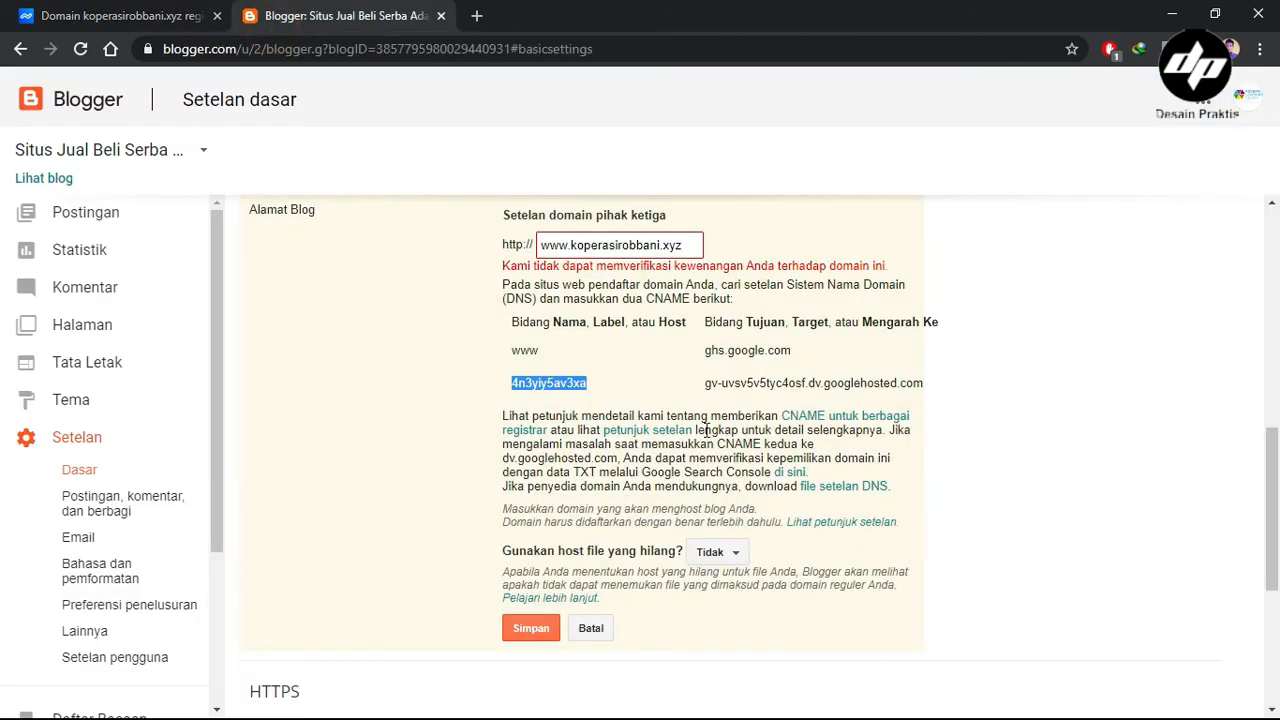
{"action": "left_click_drag", "start_coordinate": [704, 385], "coordinate": [930, 390]}
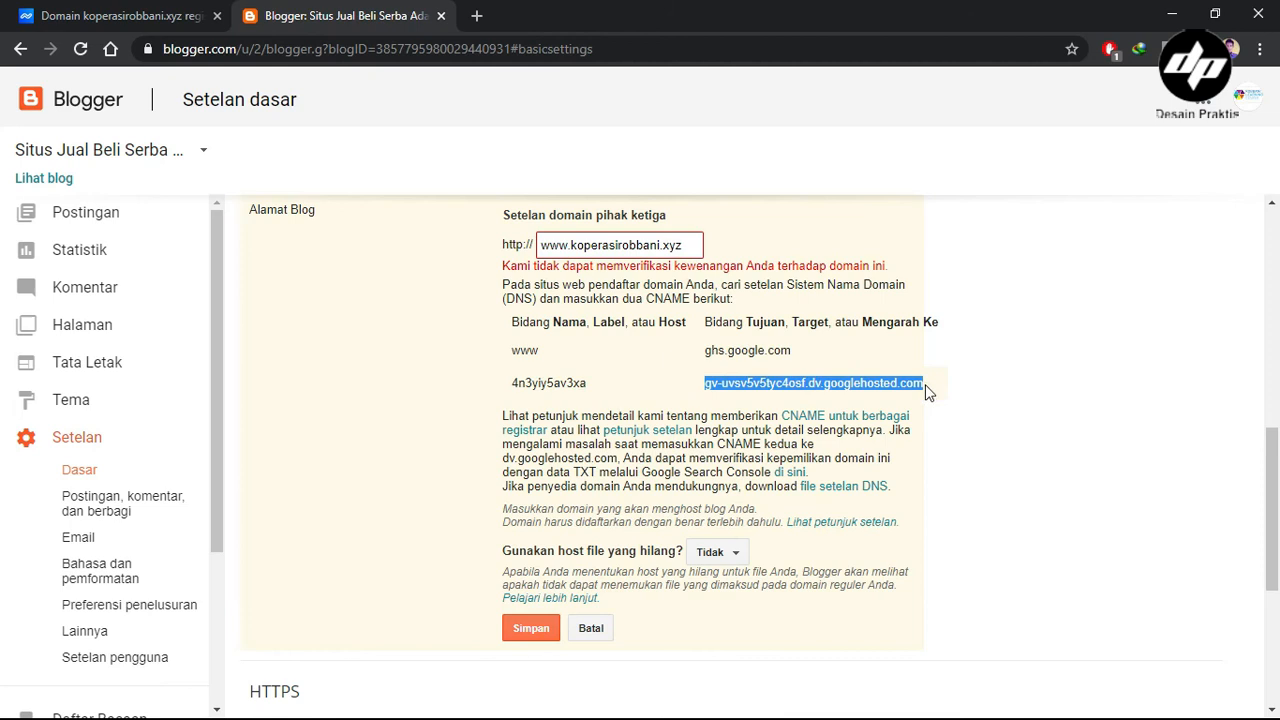
{"action": "right_click", "coordinate": [868, 398]}
{"action": "left_click", "coordinate": [882, 399]}
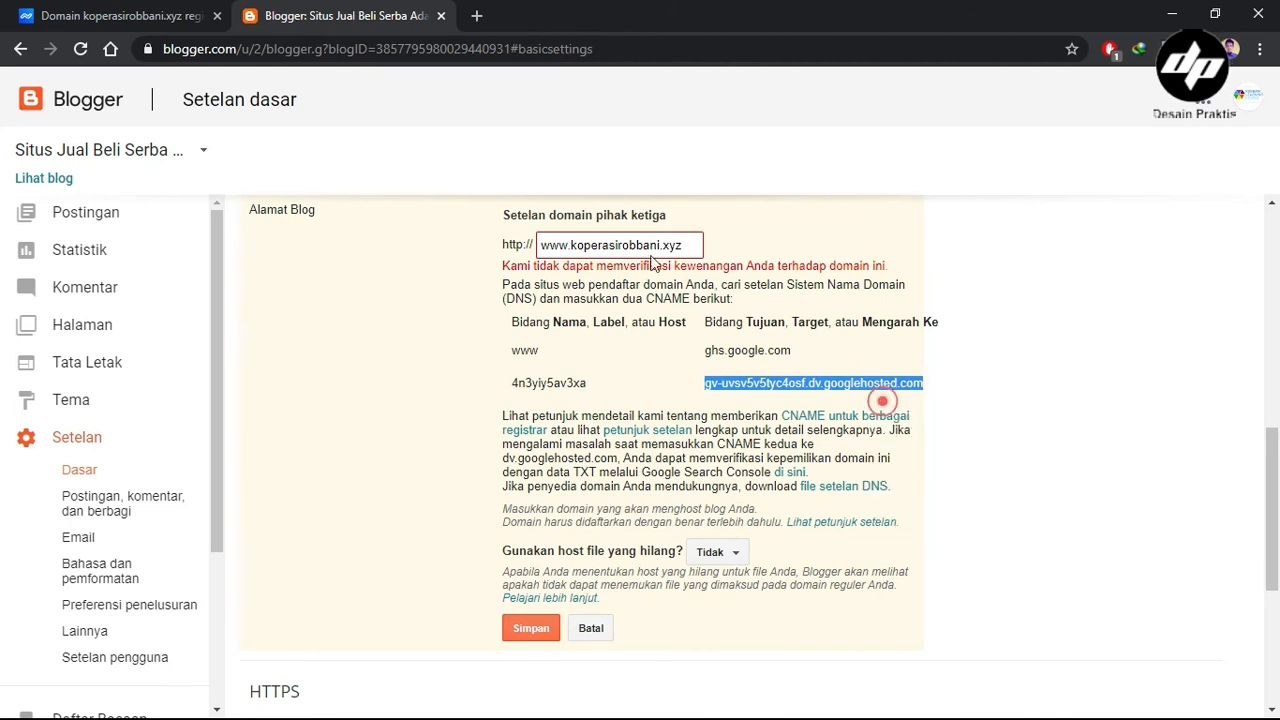
{"action": "left_click", "coordinate": [172, 18]}
{"action": "left_click", "coordinate": [380, 508]}
{"action": "right_click", "coordinate": [488, 508]}
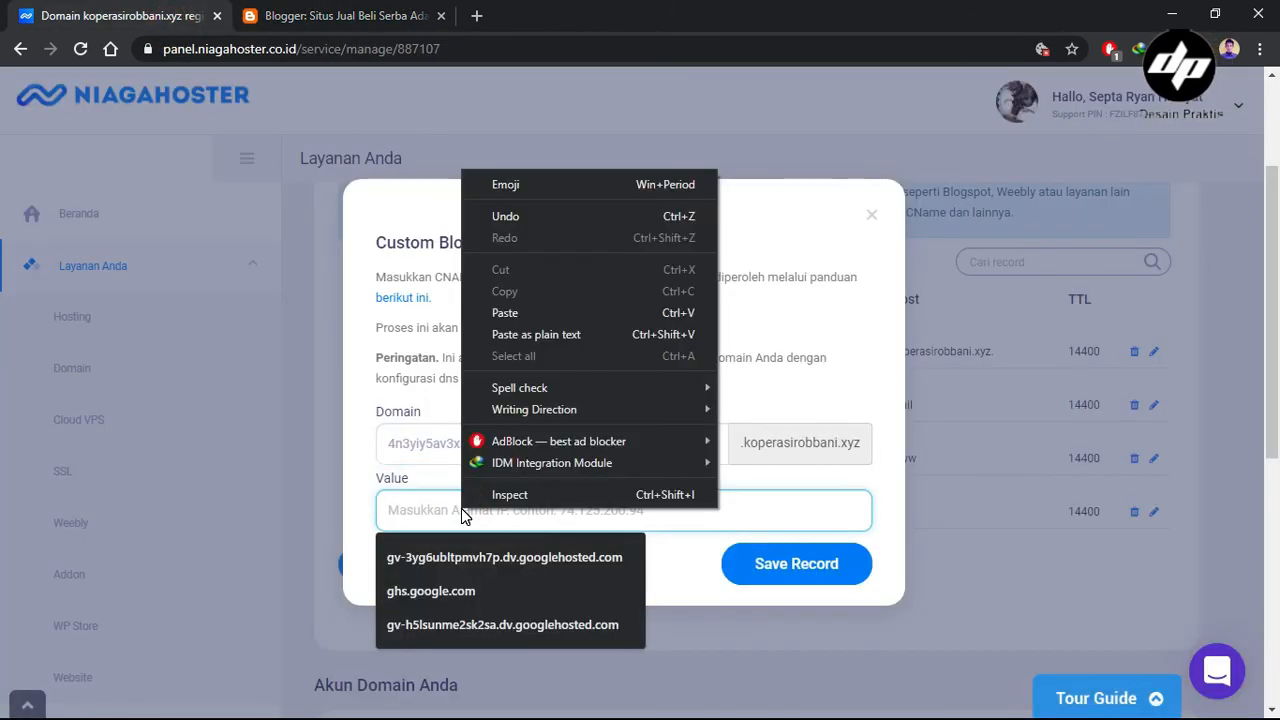
{"action": "left_click", "coordinate": [524, 328]}
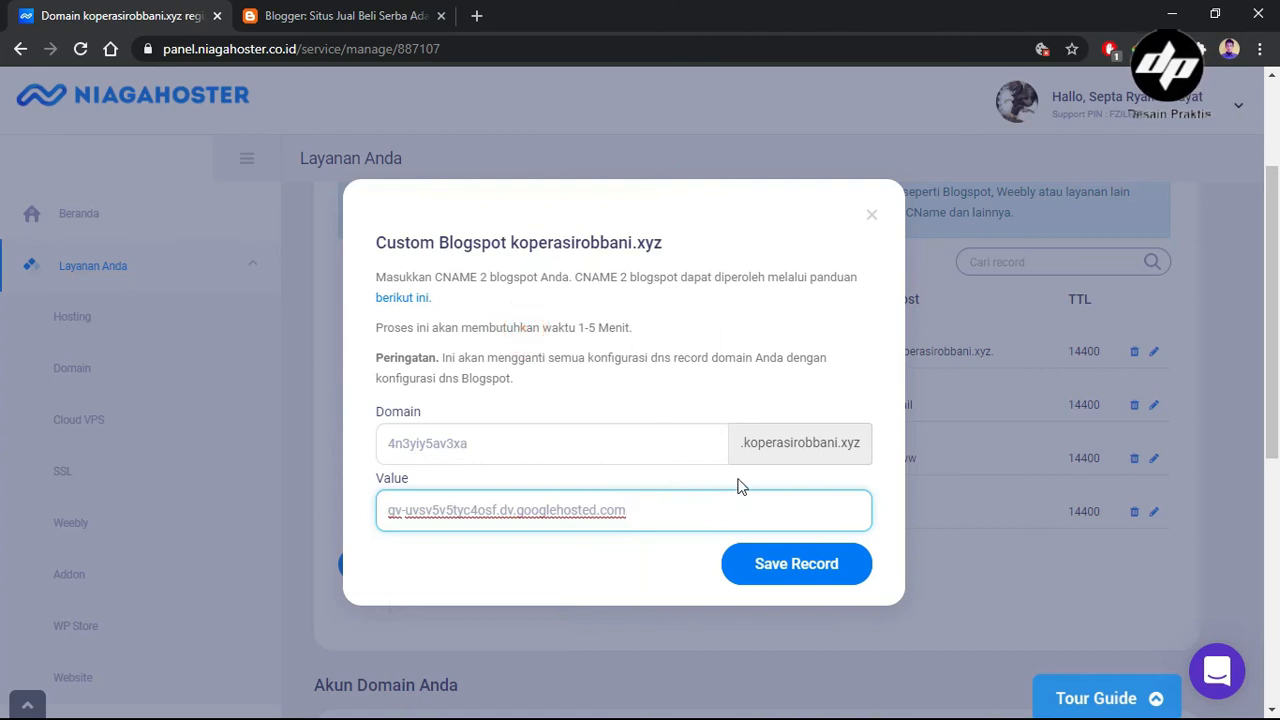
{"action": "left_click", "coordinate": [795, 568]}
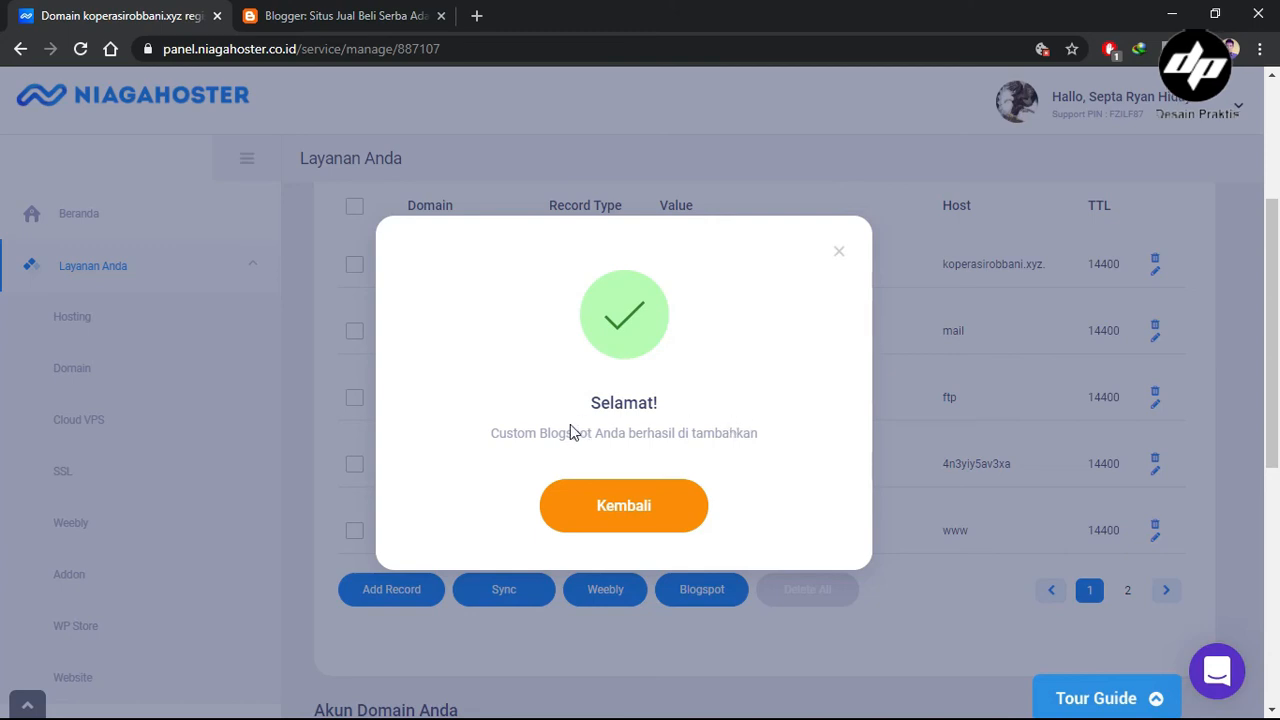
{"action": "left_click", "coordinate": [624, 506]}
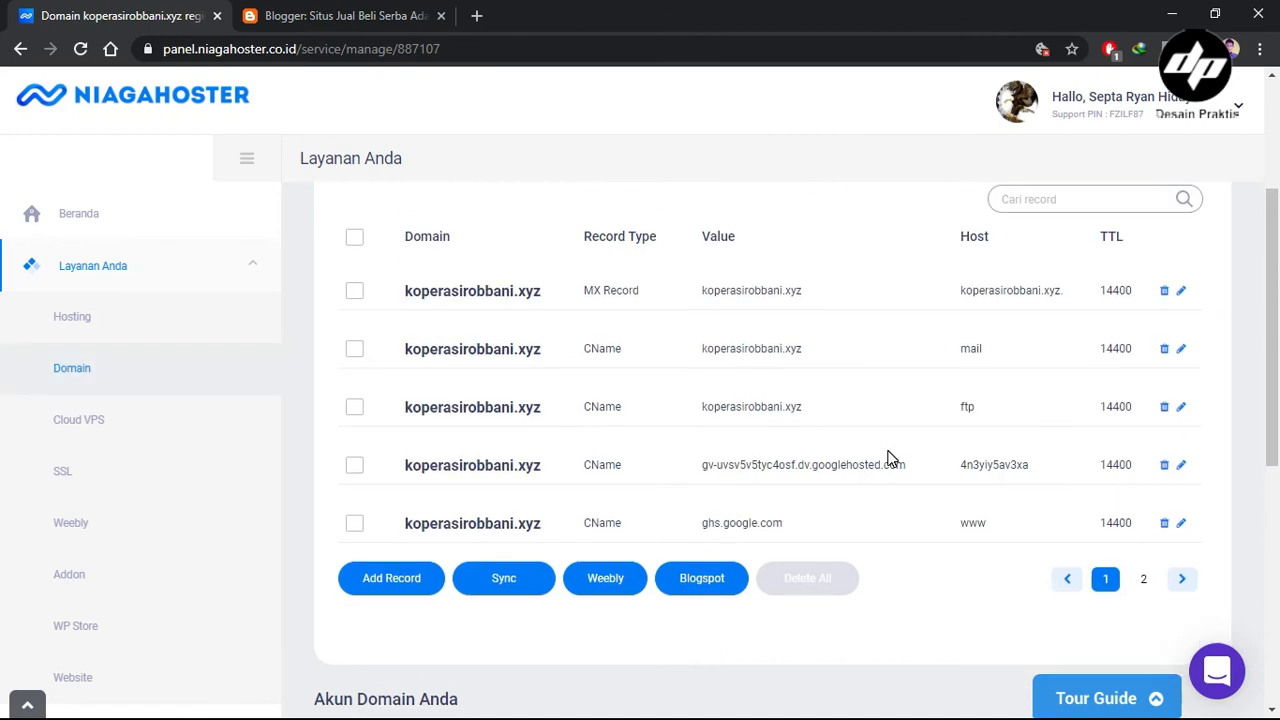
{"action": "scroll", "coordinate": [890, 458], "scroll_direction": "up", "scroll_amount": 1}
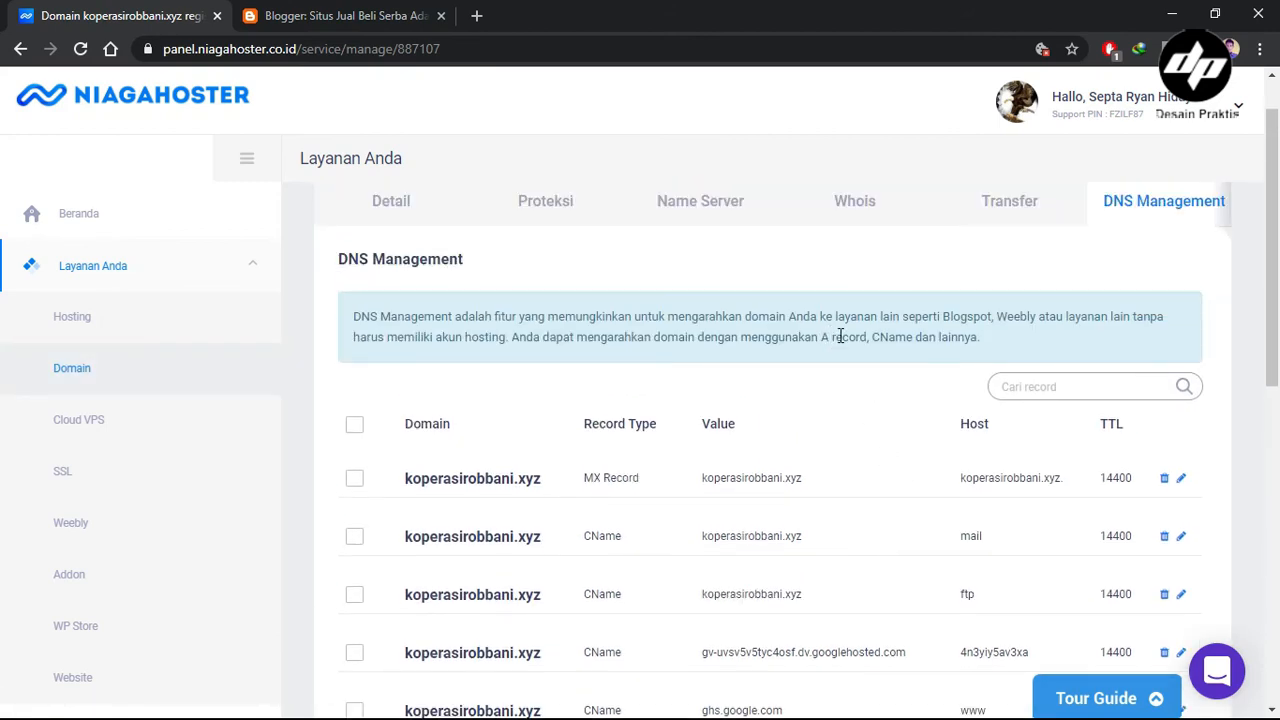
{"action": "left_click", "coordinate": [322, 12]}
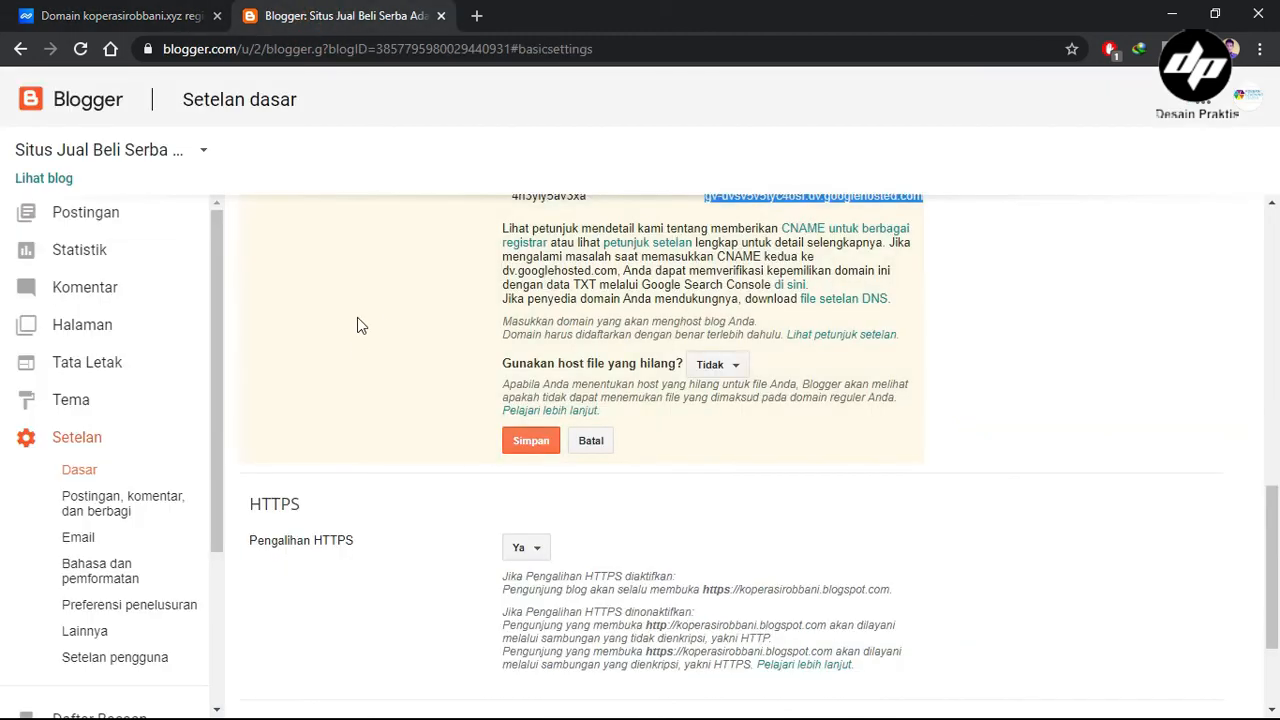
{"action": "scroll", "coordinate": [362, 340], "scroll_direction": "up", "scroll_amount": 3}
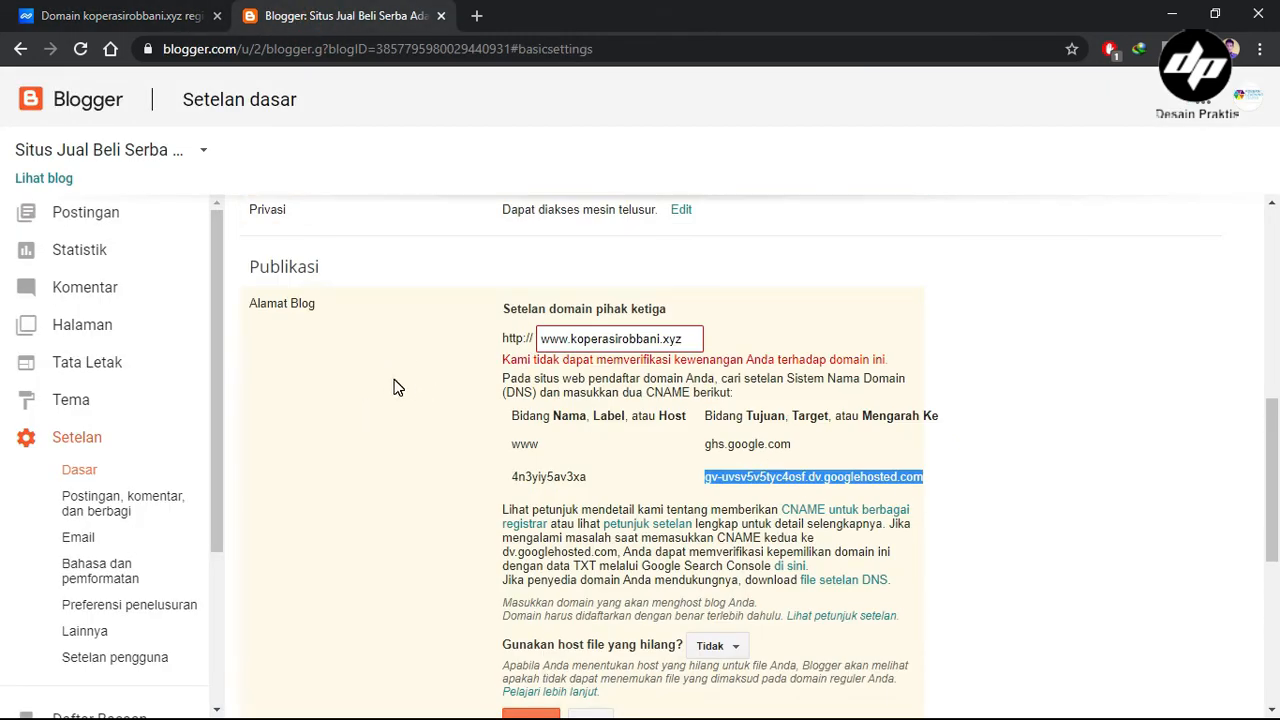
{"action": "left_click", "coordinate": [1005, 398]}
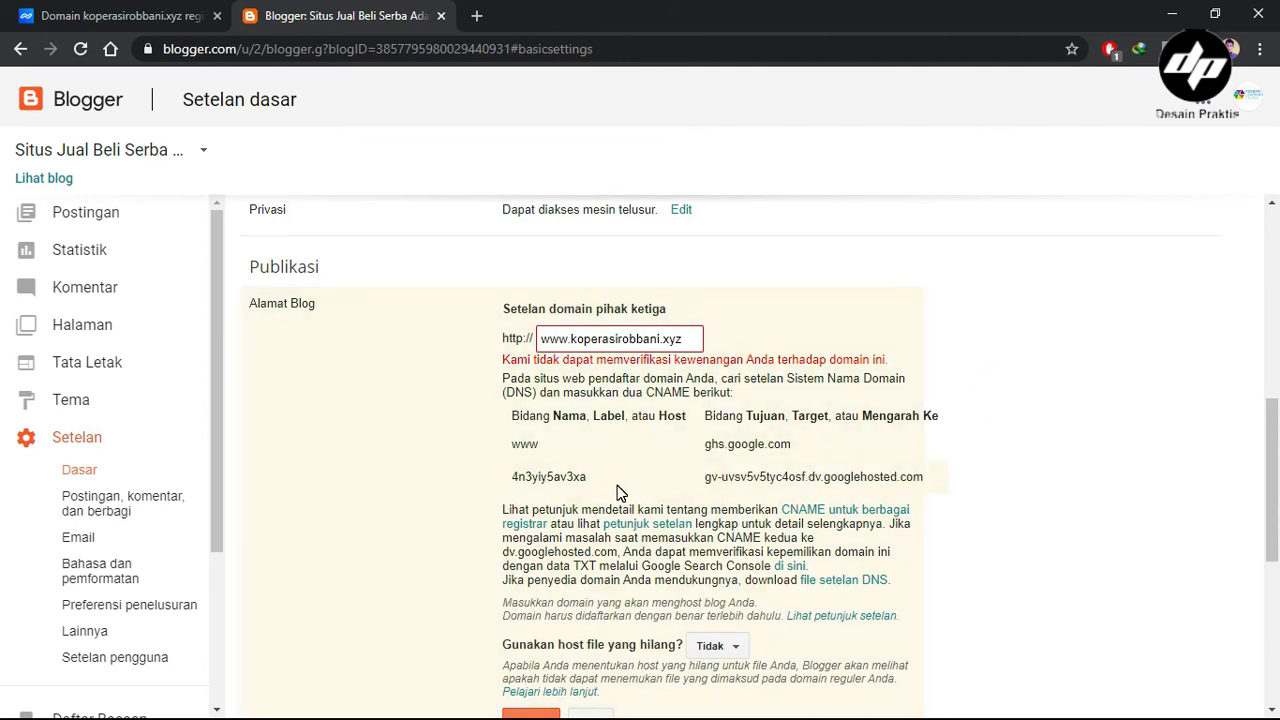
{"action": "scroll", "coordinate": [617, 493], "scroll_direction": "down", "scroll_amount": 1}
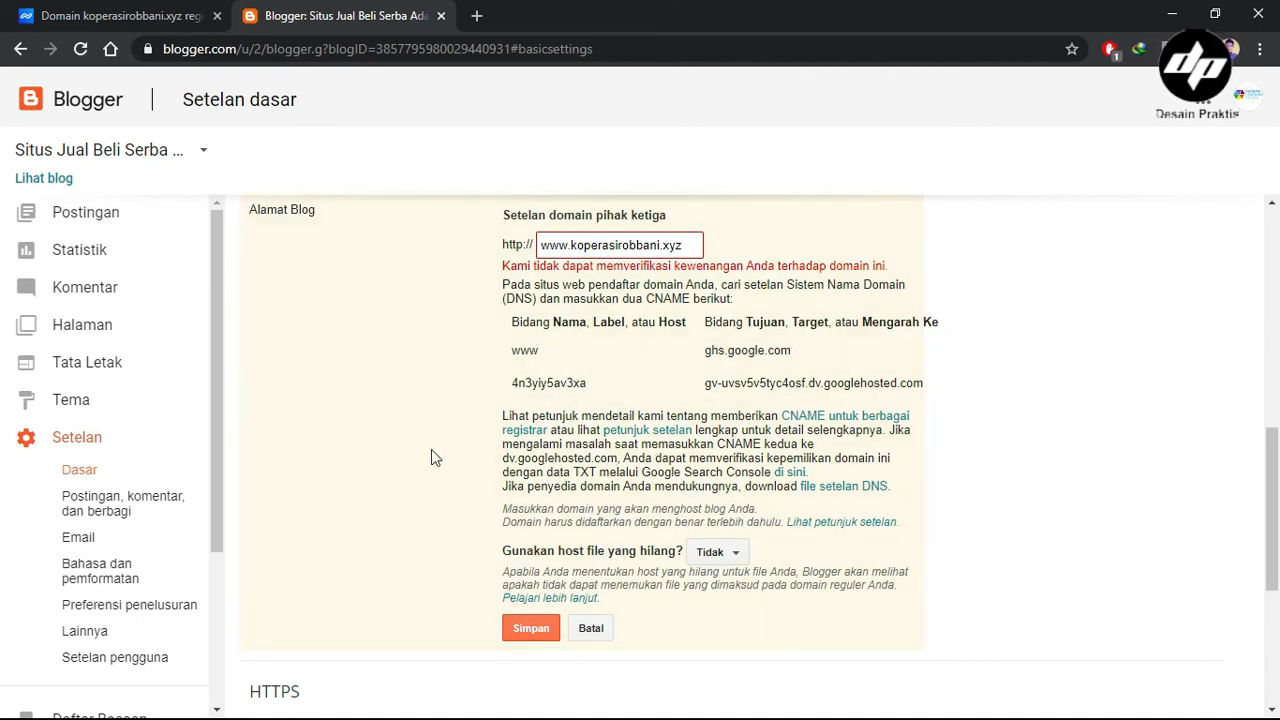
{"action": "left_click", "coordinate": [522, 632]}
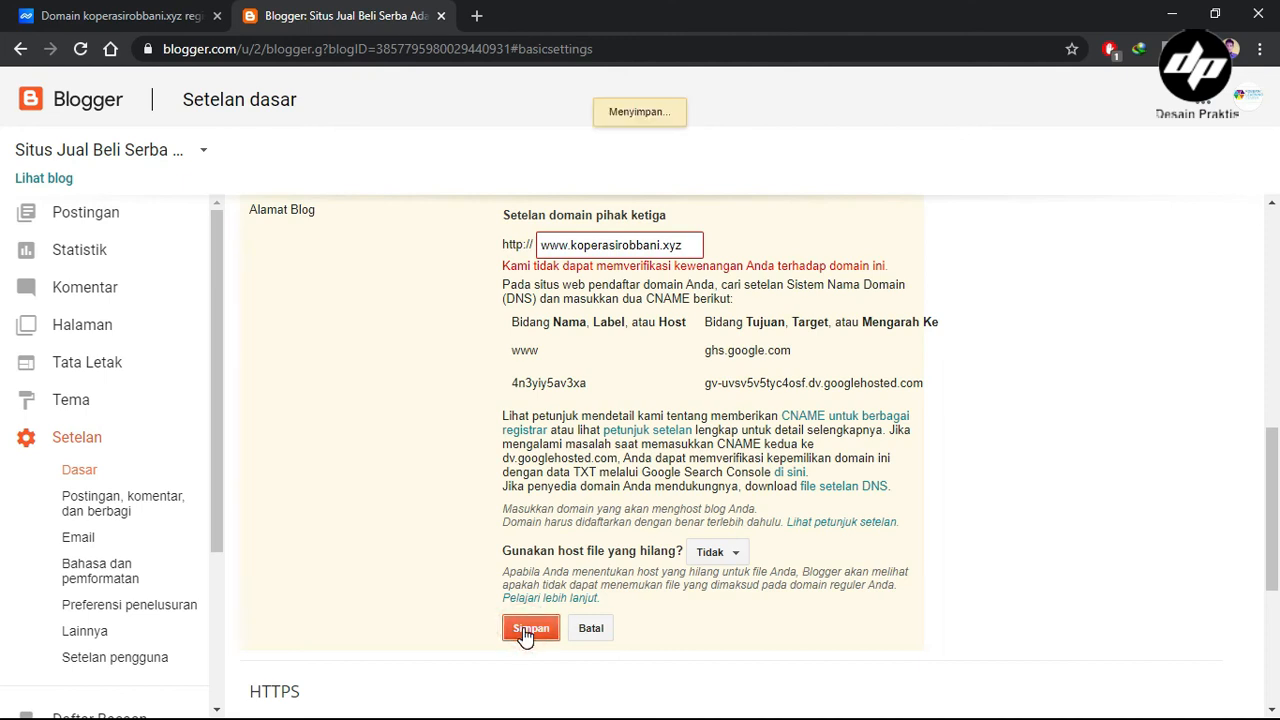
{"action": "scroll", "coordinate": [560, 320], "scroll_direction": "up", "scroll_amount": 1}
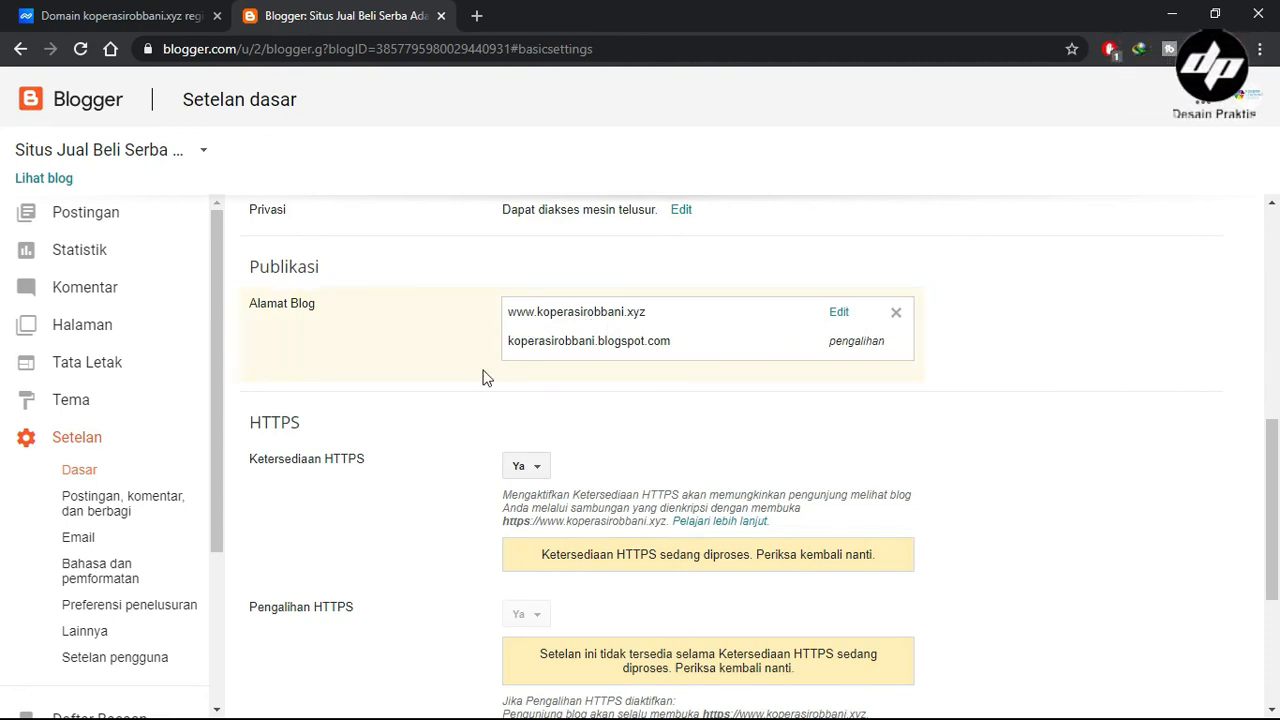
{"action": "left_click", "coordinate": [838, 314]}
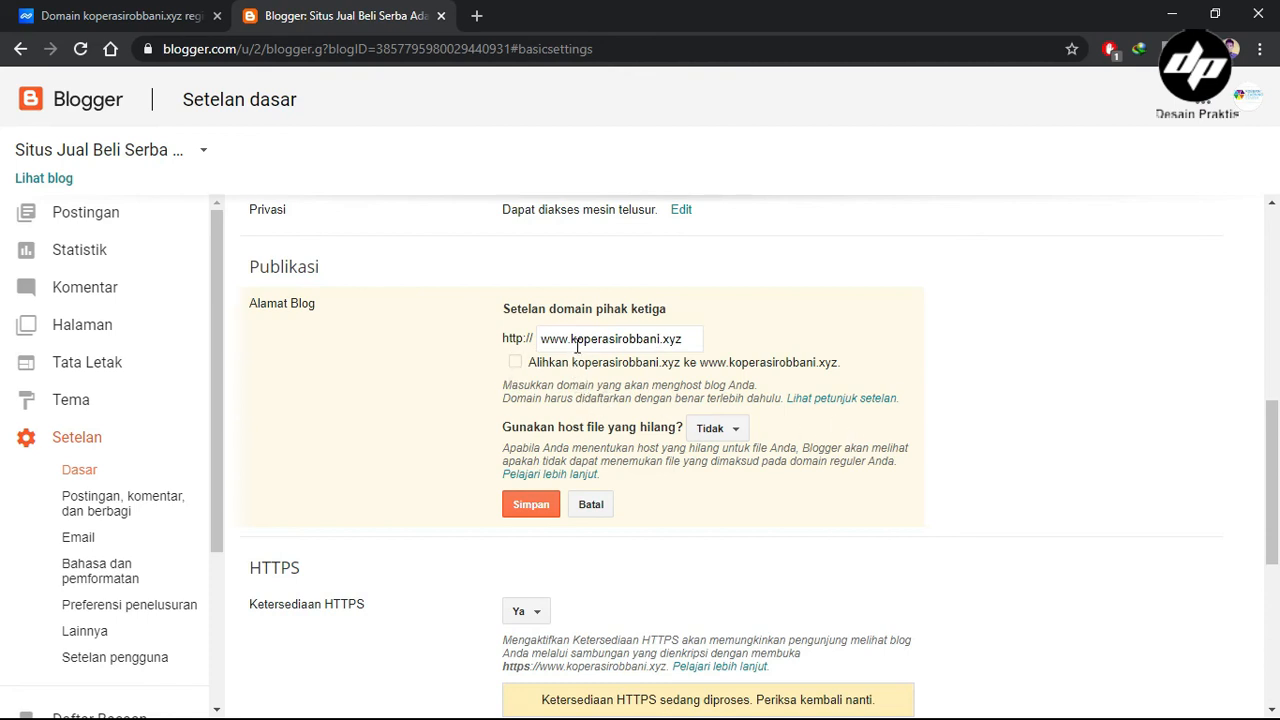
{"action": "left_click", "coordinate": [515, 364]}
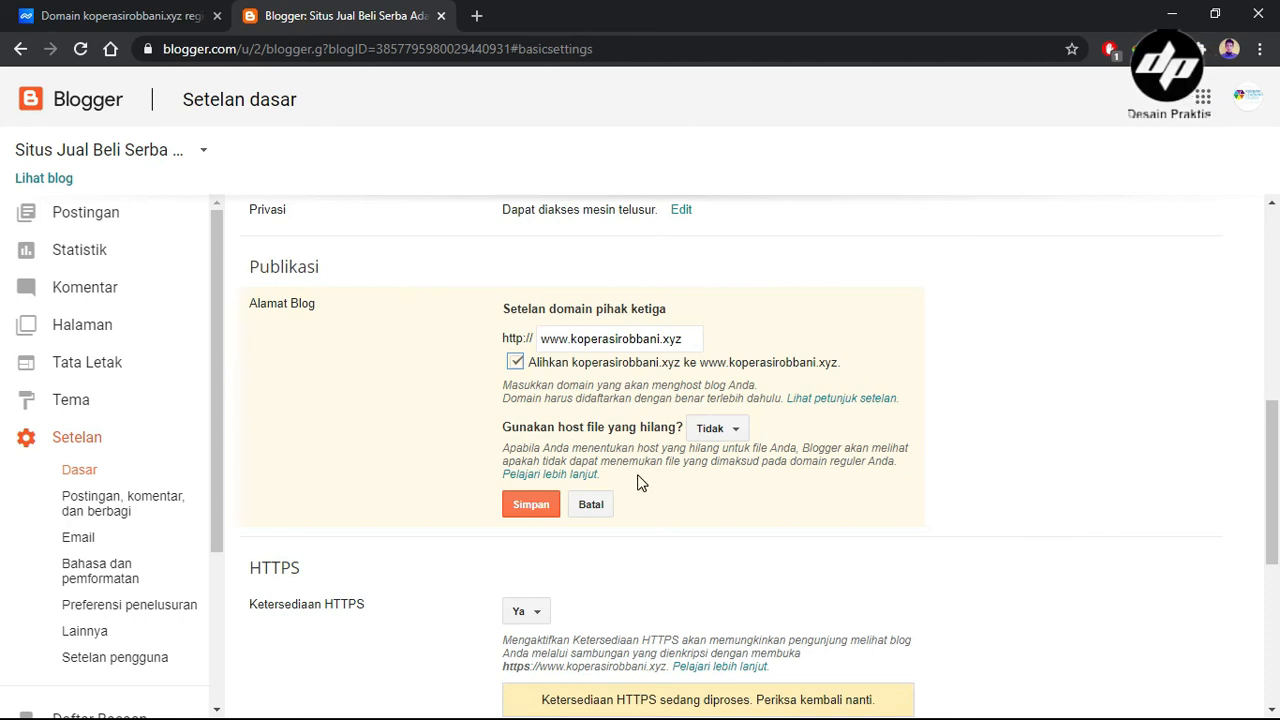
{"action": "left_click", "coordinate": [529, 506]}
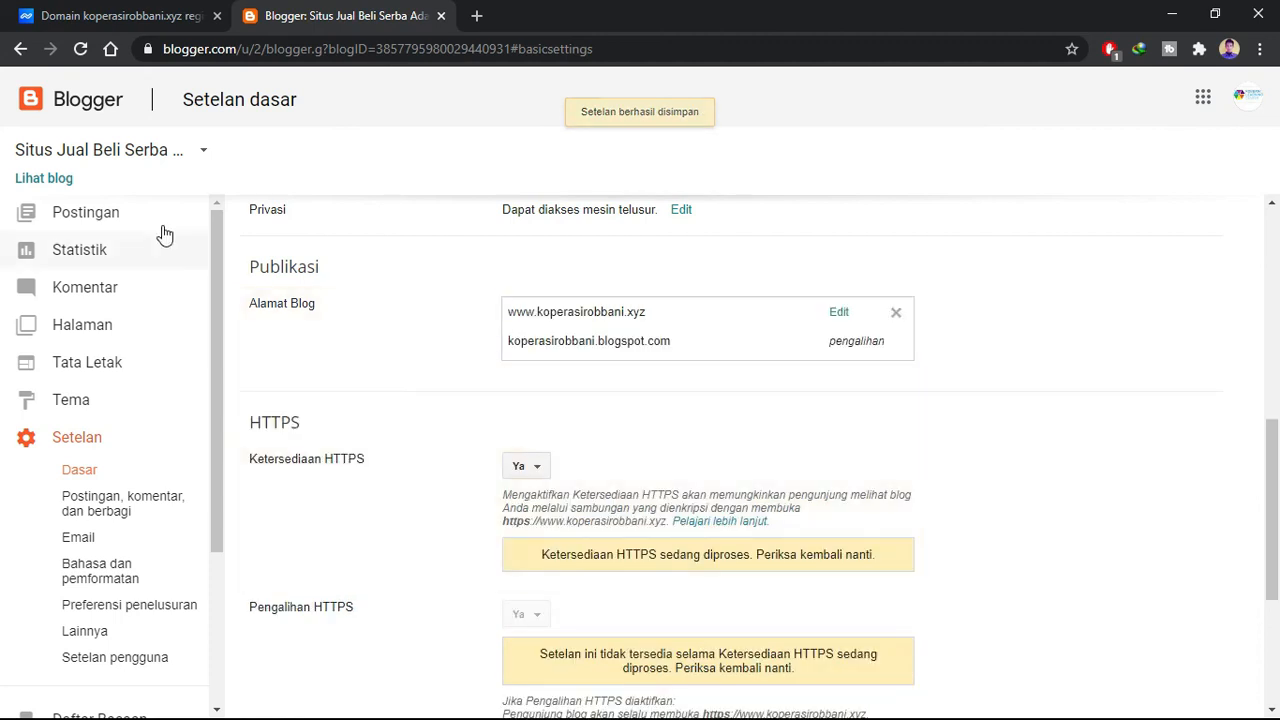
Step: Open the live blog on its custom domain, reload it, and look over the homepage down to the footer
{"action": "left_click", "coordinate": [61, 182]}
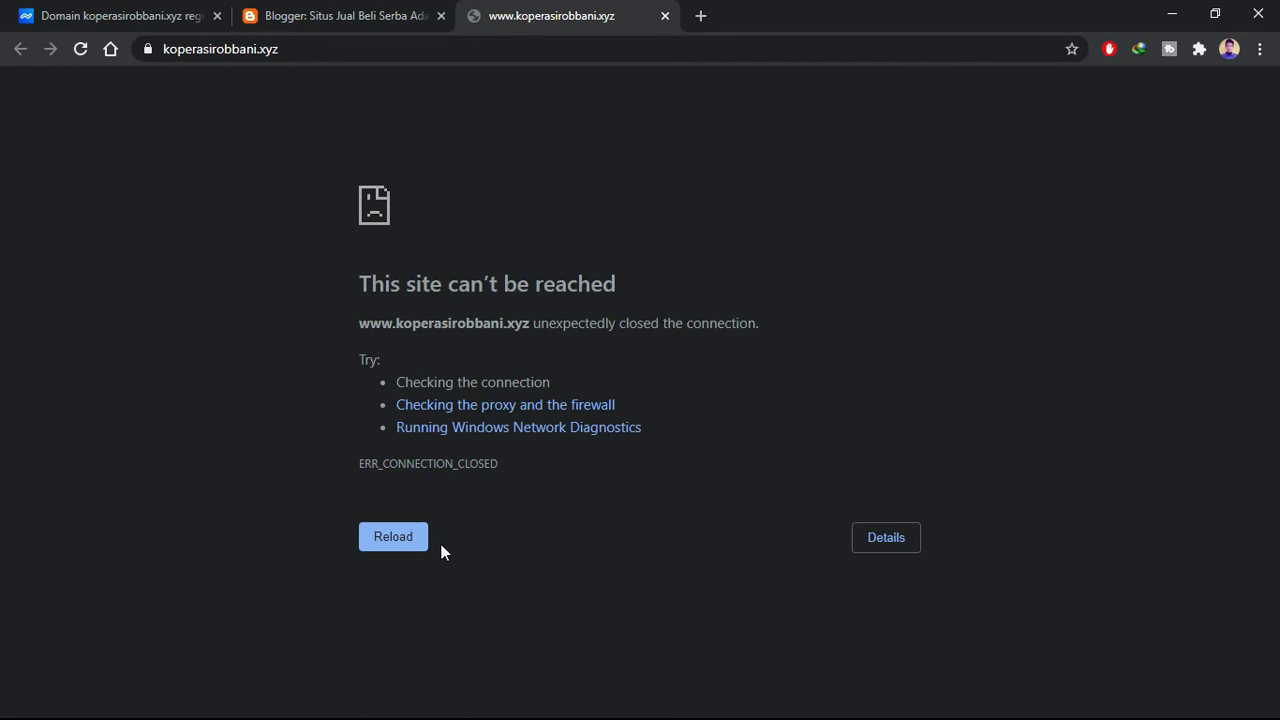
{"action": "left_click", "coordinate": [393, 537]}
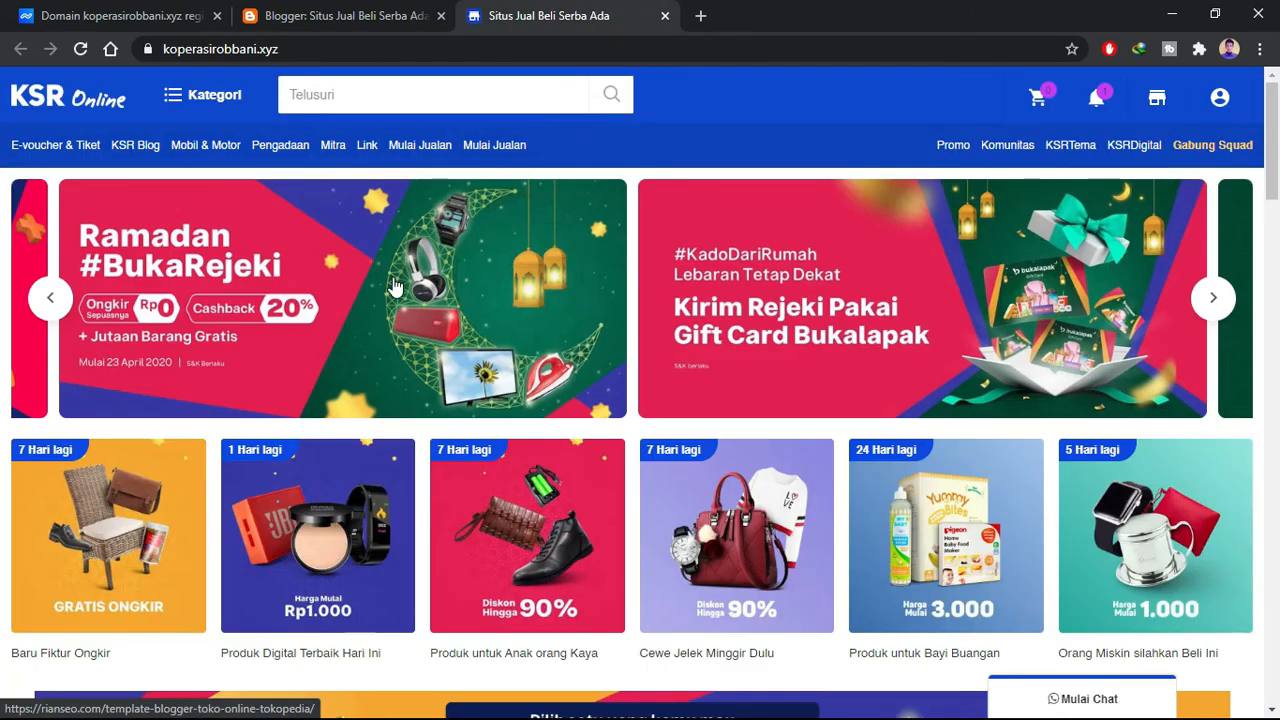
{"action": "scroll", "coordinate": [424, 362], "scroll_direction": "down", "scroll_amount": 10}
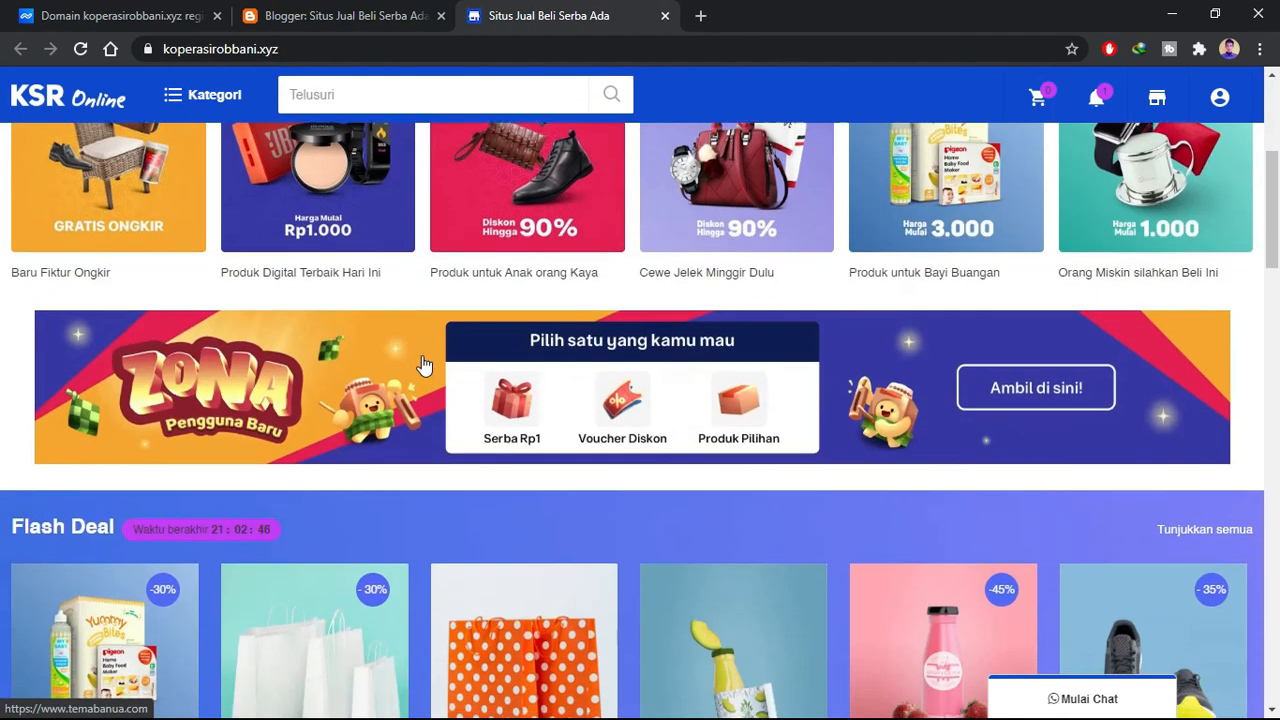
{"action": "scroll", "coordinate": [424, 362], "scroll_direction": "down", "scroll_amount": 15}
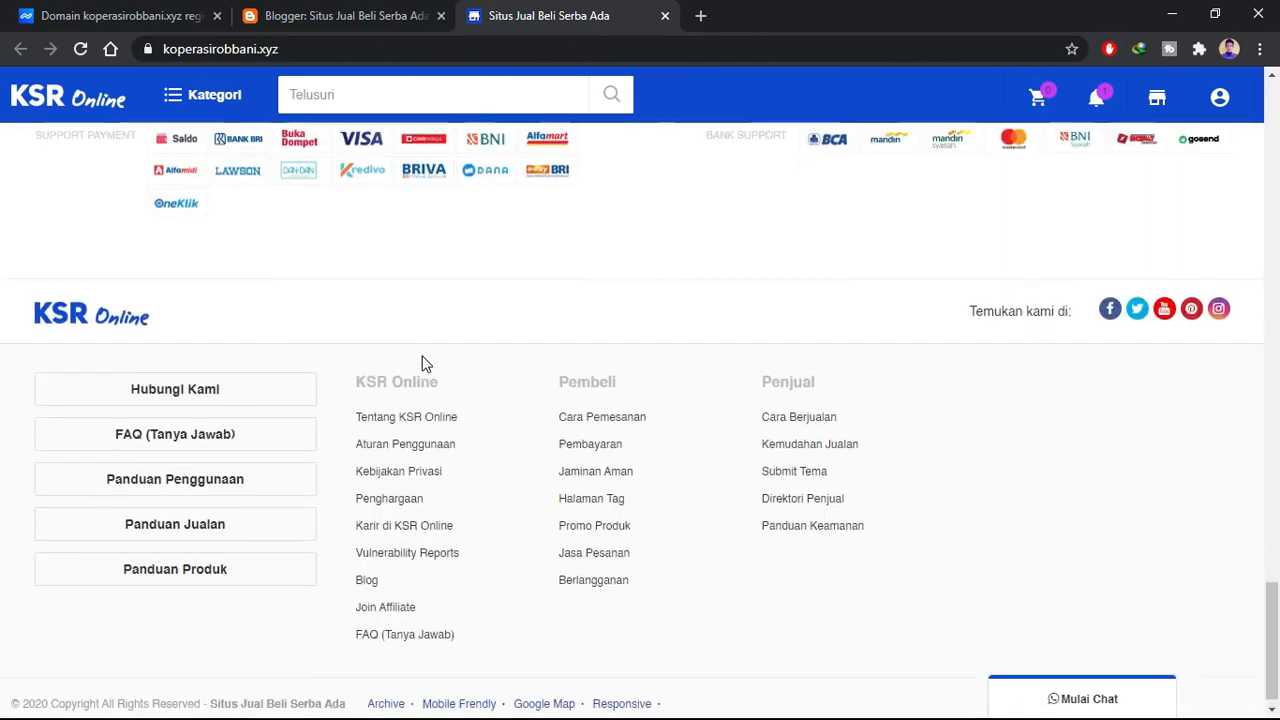
{"action": "scroll", "coordinate": [423, 363], "scroll_direction": "up", "scroll_amount": 10}
{"action": "scroll", "coordinate": [421, 360], "scroll_direction": "up", "scroll_amount": 15}
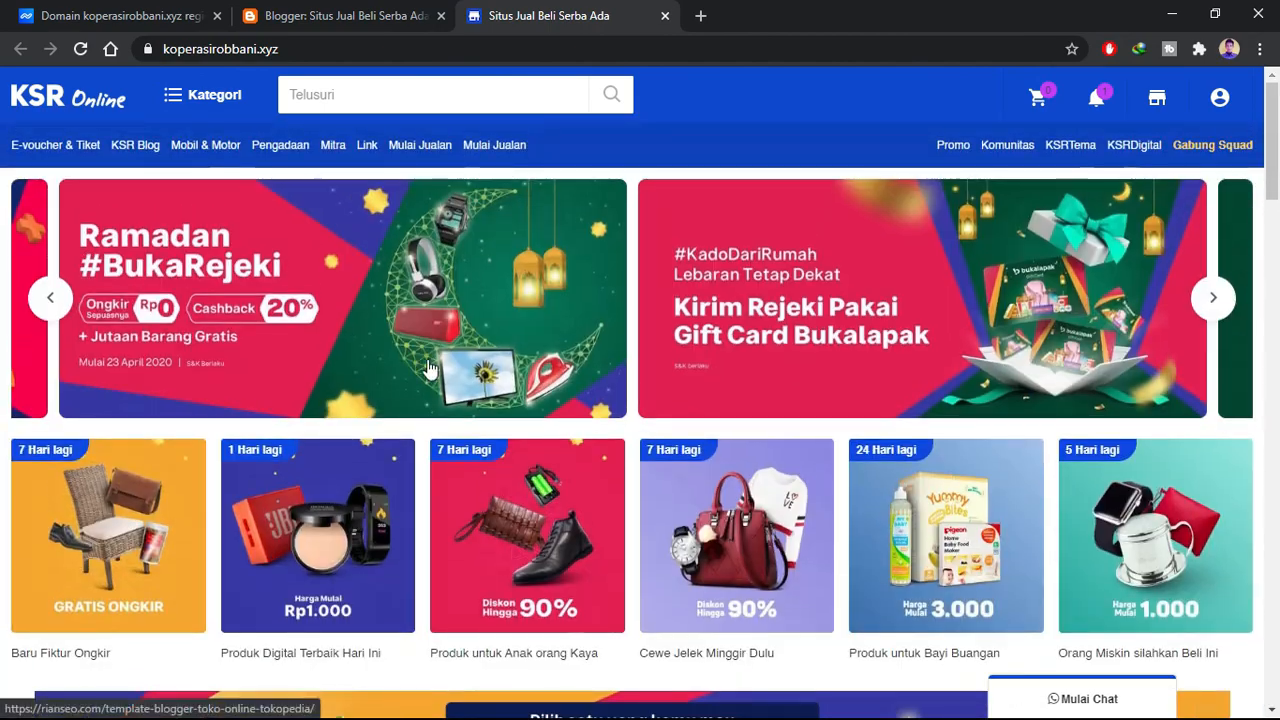